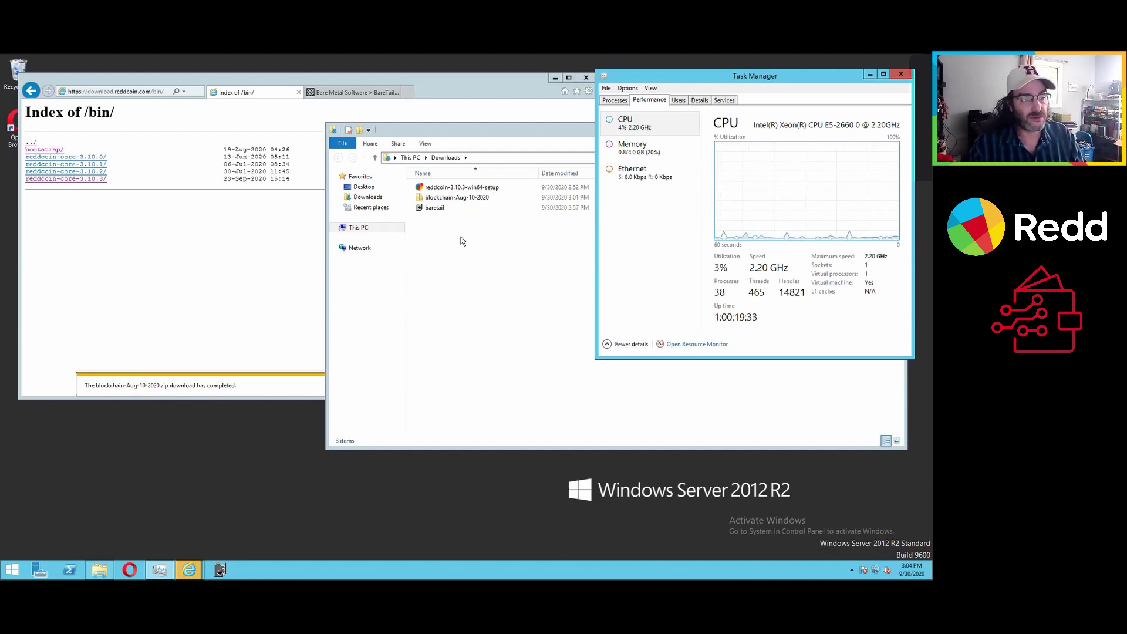
Browse the reddcoin-core-3.10.3 and bootstrap folders on download.reddcoin.com, returning to /bin/ each time
{"action": "left_click", "coordinate": [260, 232]}
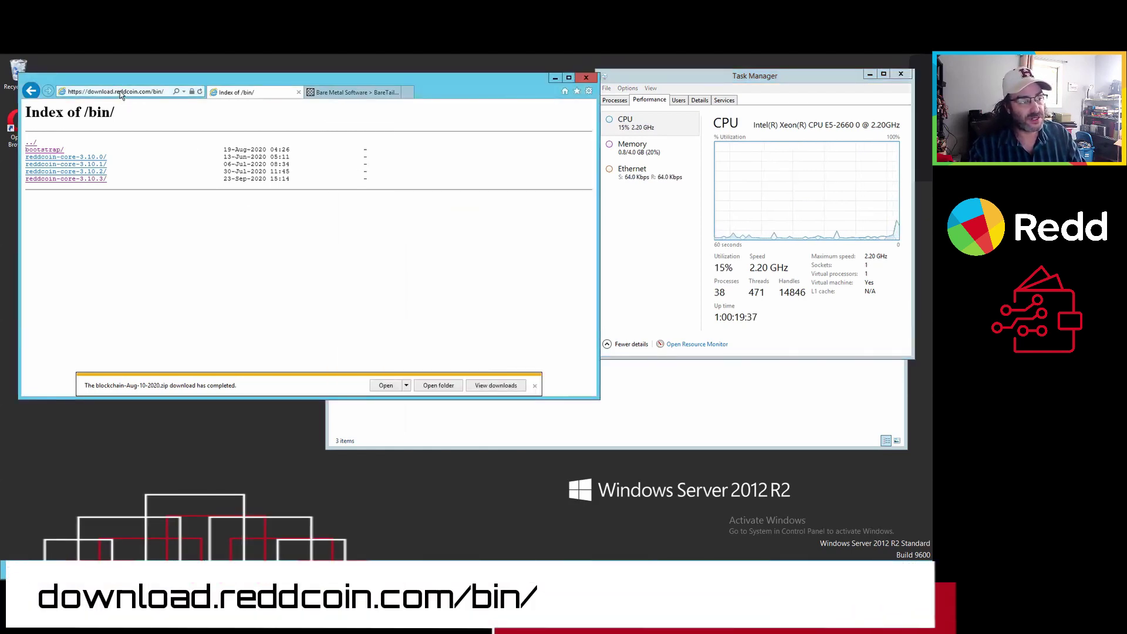
{"action": "left_click", "coordinate": [120, 91]}
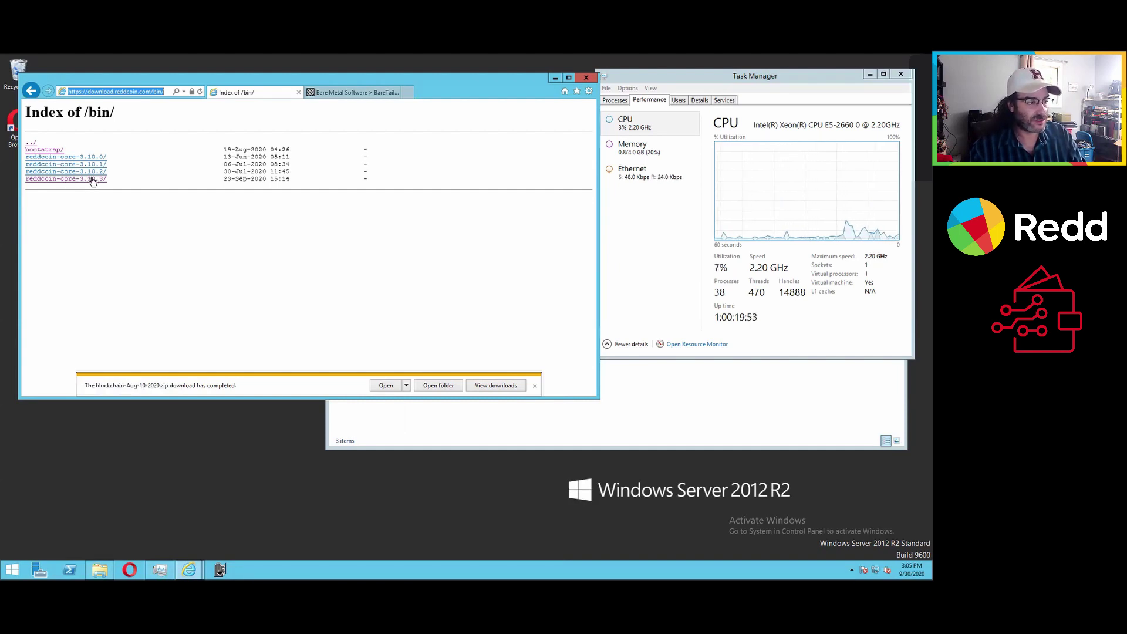
{"action": "left_click", "coordinate": [93, 179]}
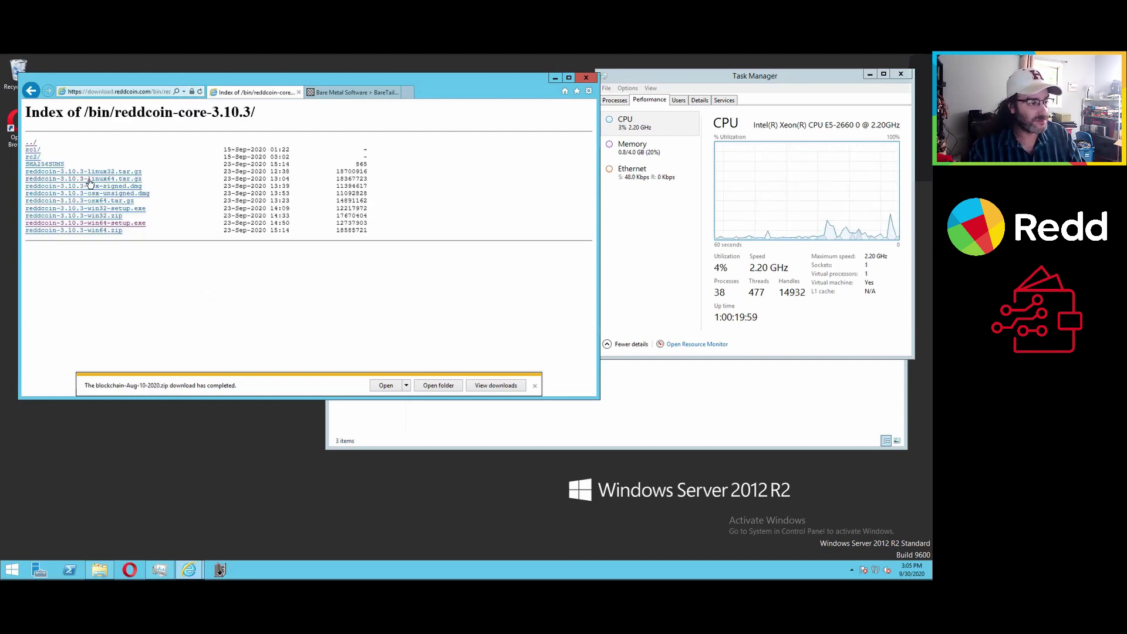
{"action": "left_click", "coordinate": [30, 144]}
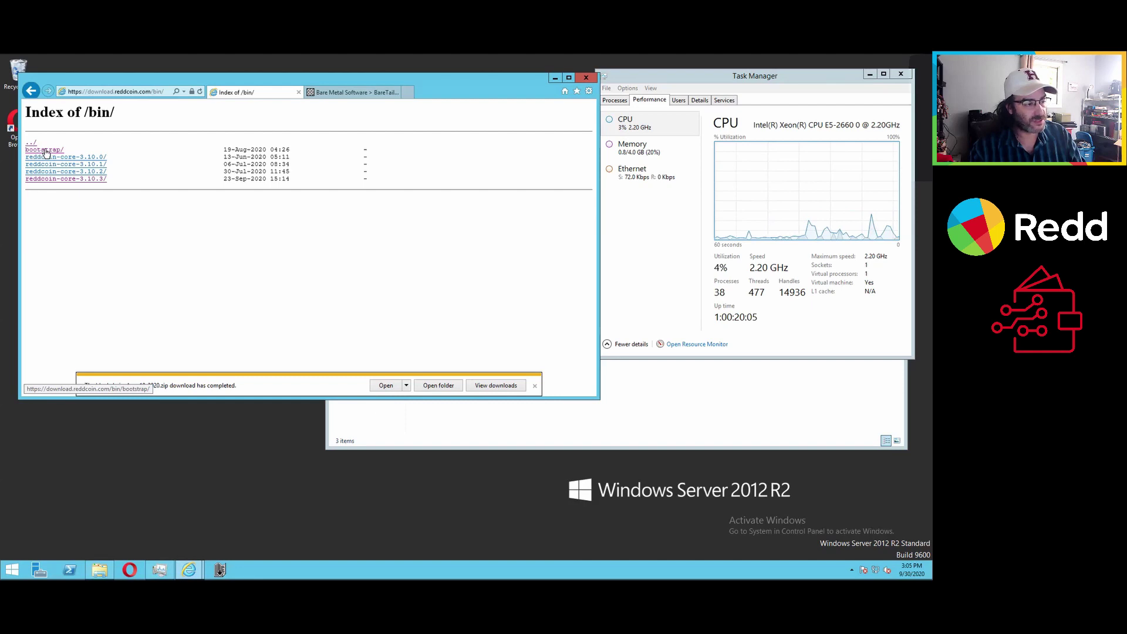
{"action": "left_click", "coordinate": [47, 151]}
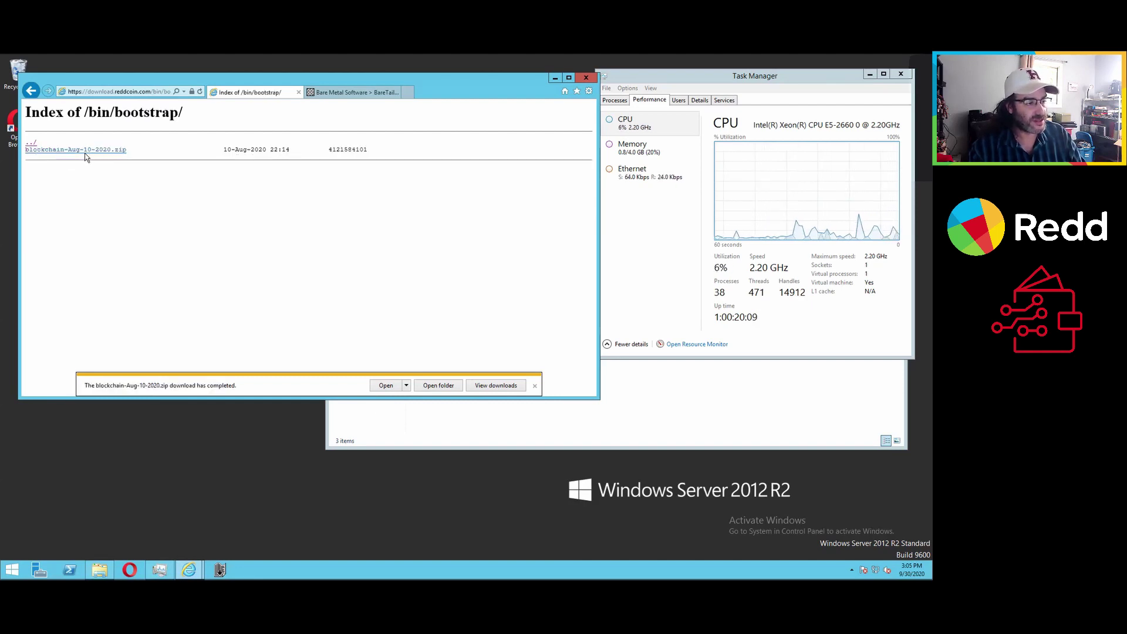
{"action": "left_click", "coordinate": [33, 143]}
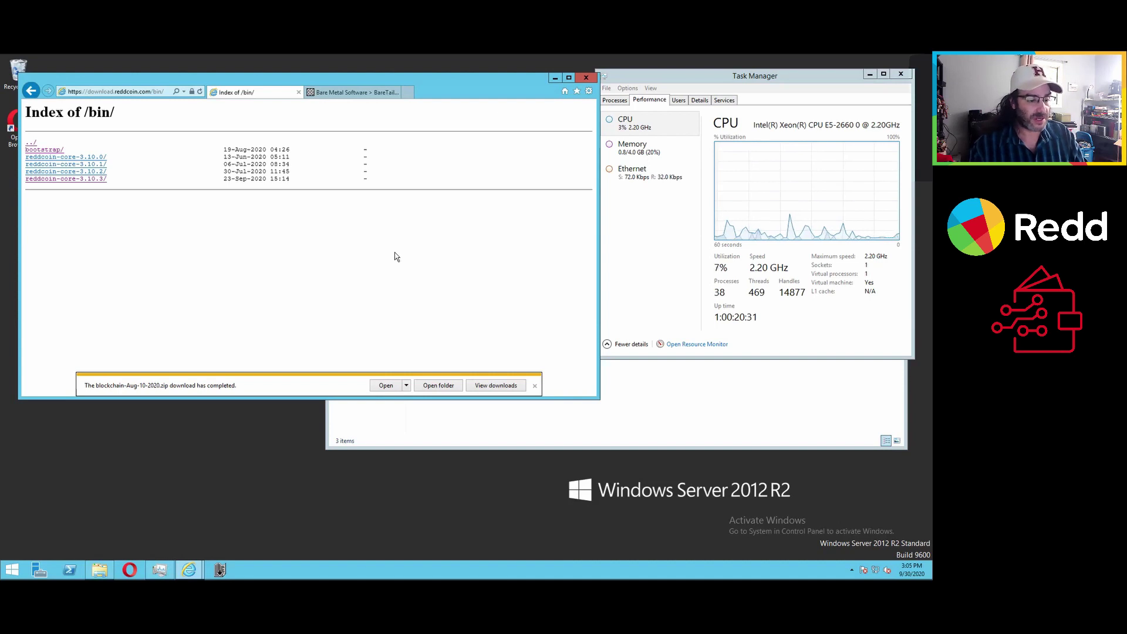
Shift the Downloads window slightly lower and check the CPU performance view
{"action": "left_click", "coordinate": [620, 380]}
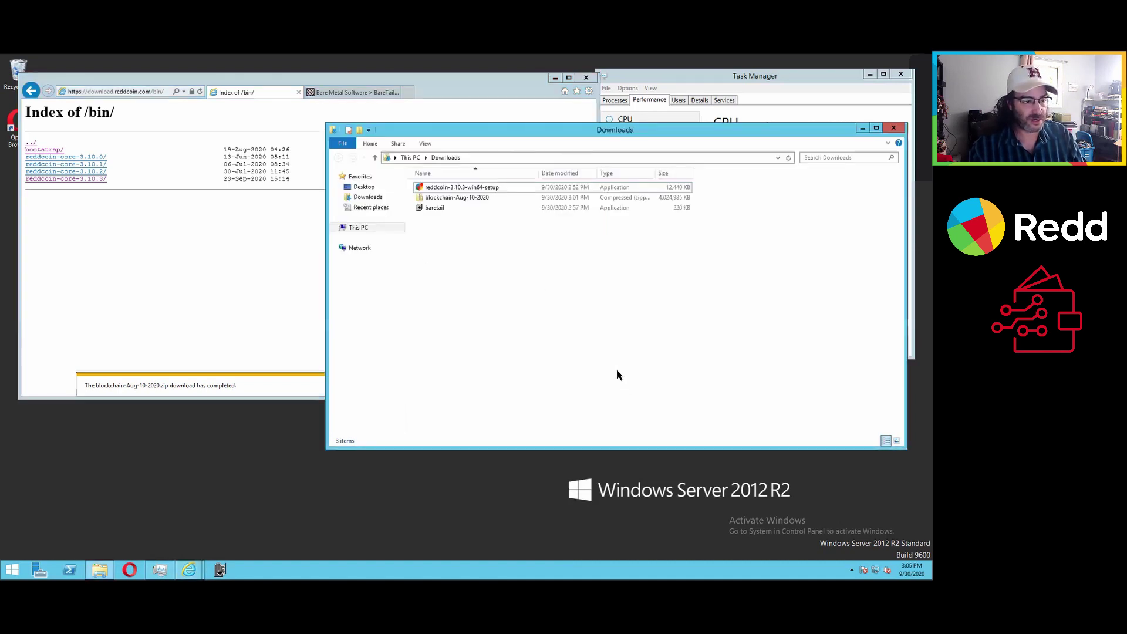
{"action": "left_click_drag", "start_coordinate": [534, 135], "coordinate": [533, 160]}
{"action": "left_click", "coordinate": [703, 112]}
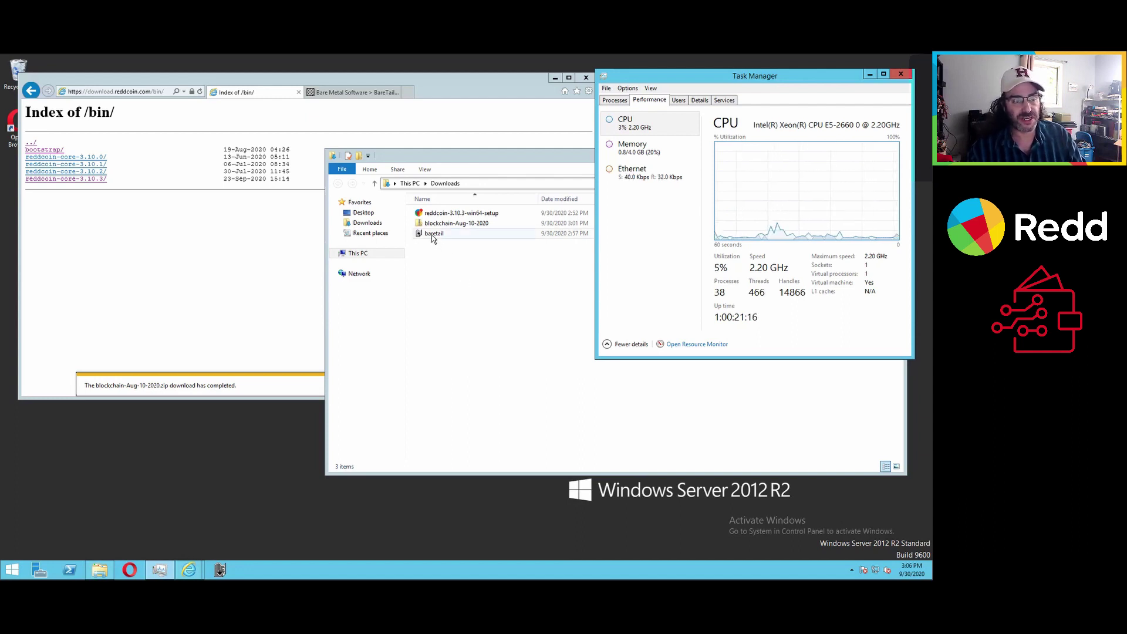
View the BareTail download page, then return to the /bin/ index and the Downloads folder
{"action": "left_click", "coordinate": [437, 251]}
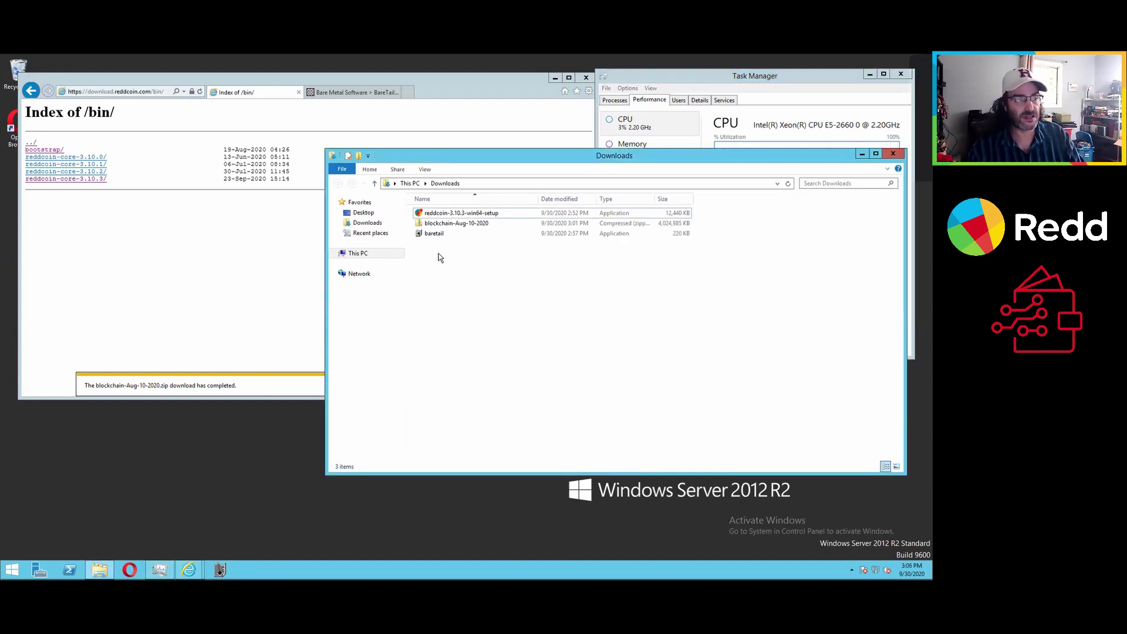
{"action": "left_click", "coordinate": [345, 91]}
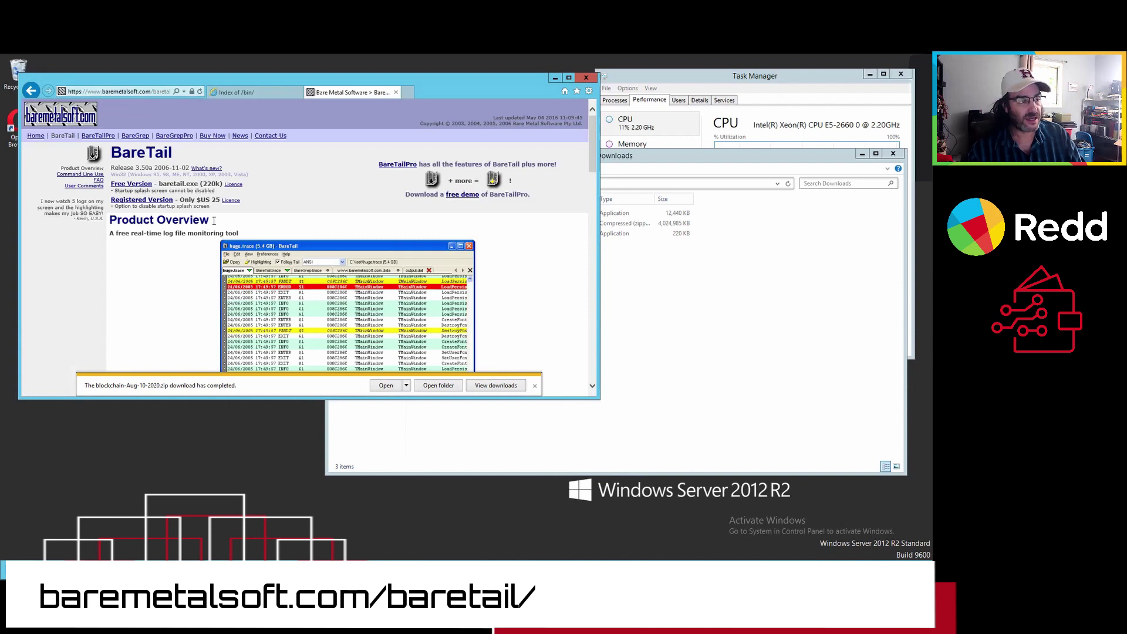
{"action": "left_click", "coordinate": [252, 92]}
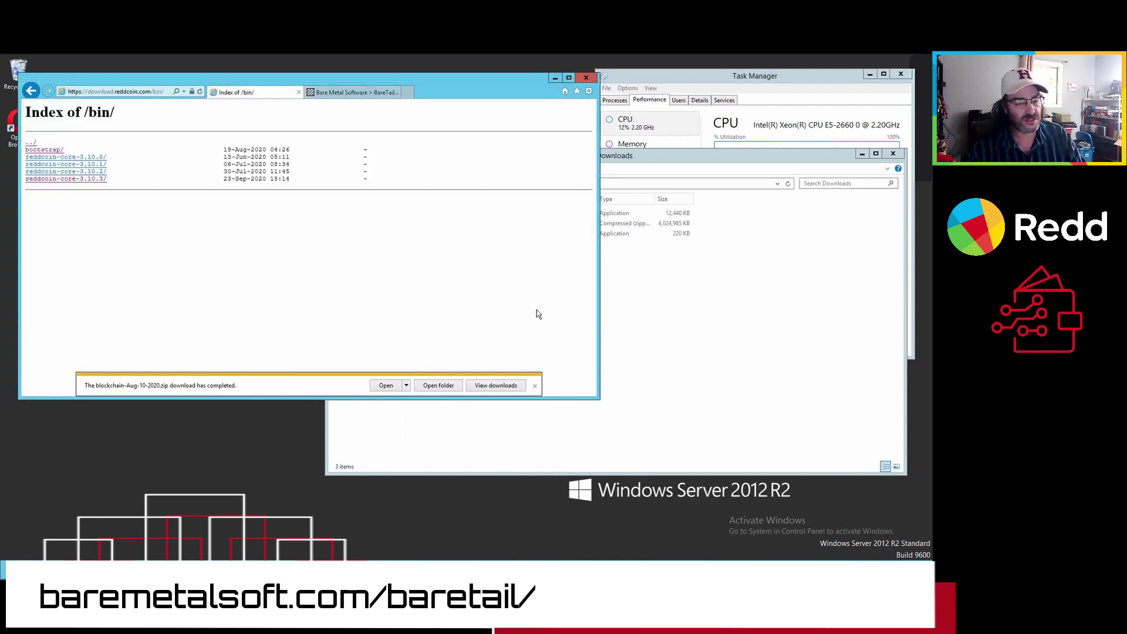
{"action": "left_click", "coordinate": [657, 307]}
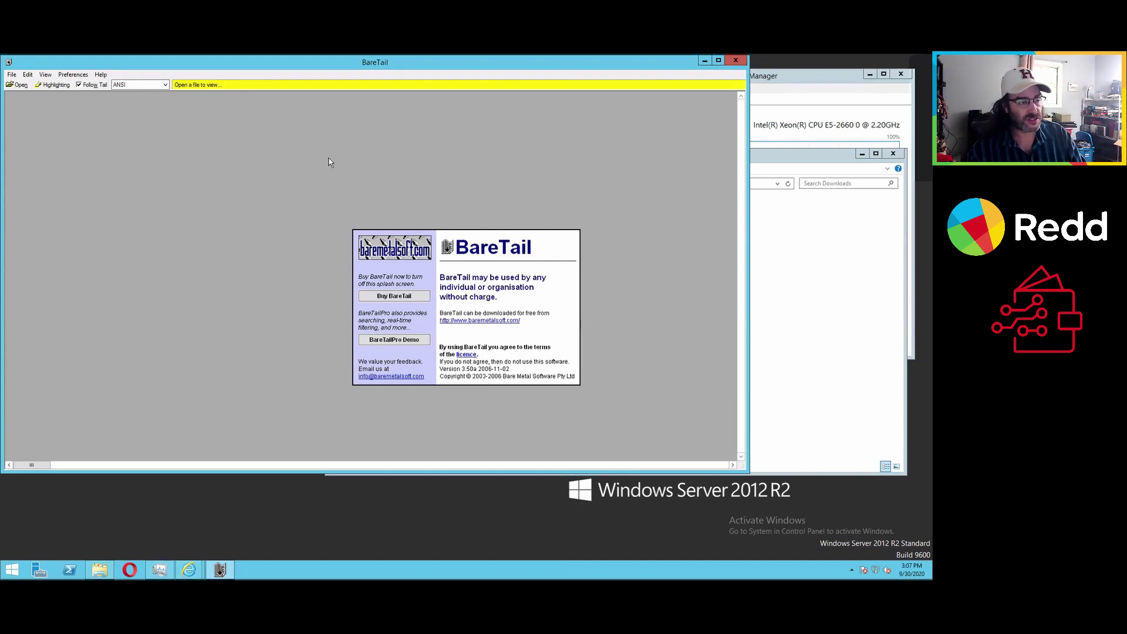
Move BareTail down-right and select reddcoin-3.10.3-win64-setup in Downloads
{"action": "left_click_drag", "start_coordinate": [296, 61], "coordinate": [313, 106]}
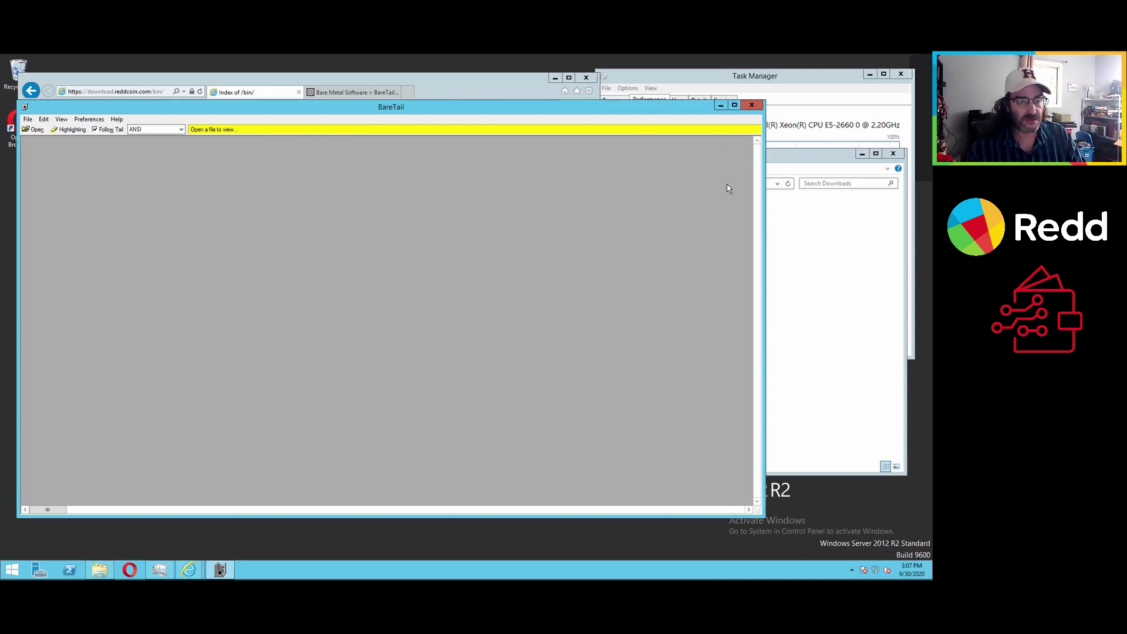
{"action": "left_click", "coordinate": [800, 218]}
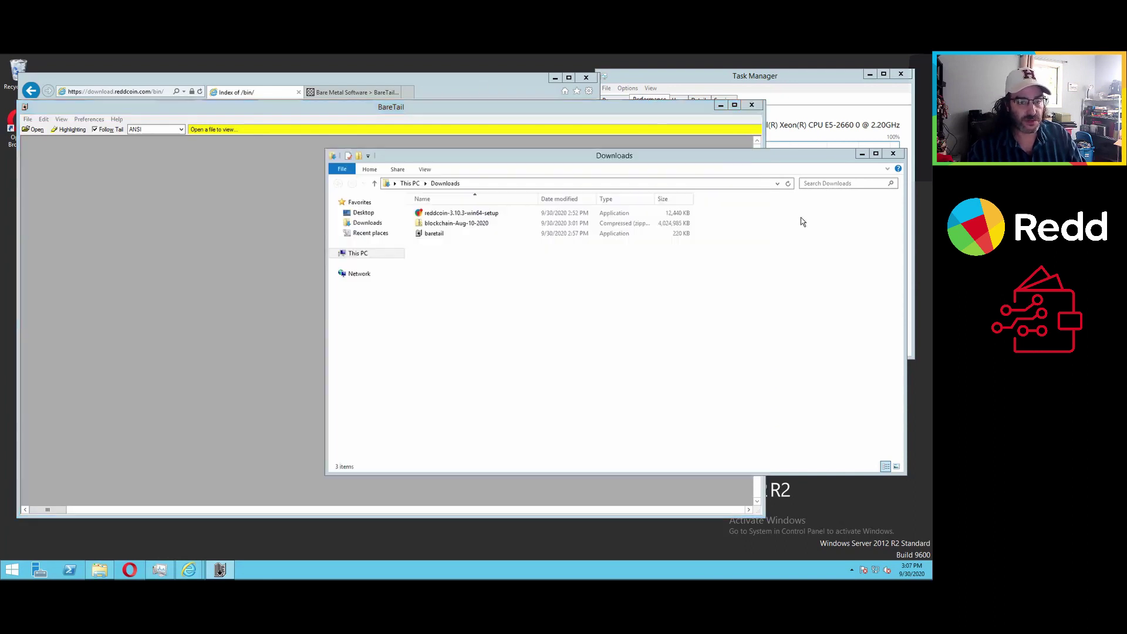
{"action": "left_click", "coordinate": [444, 215]}
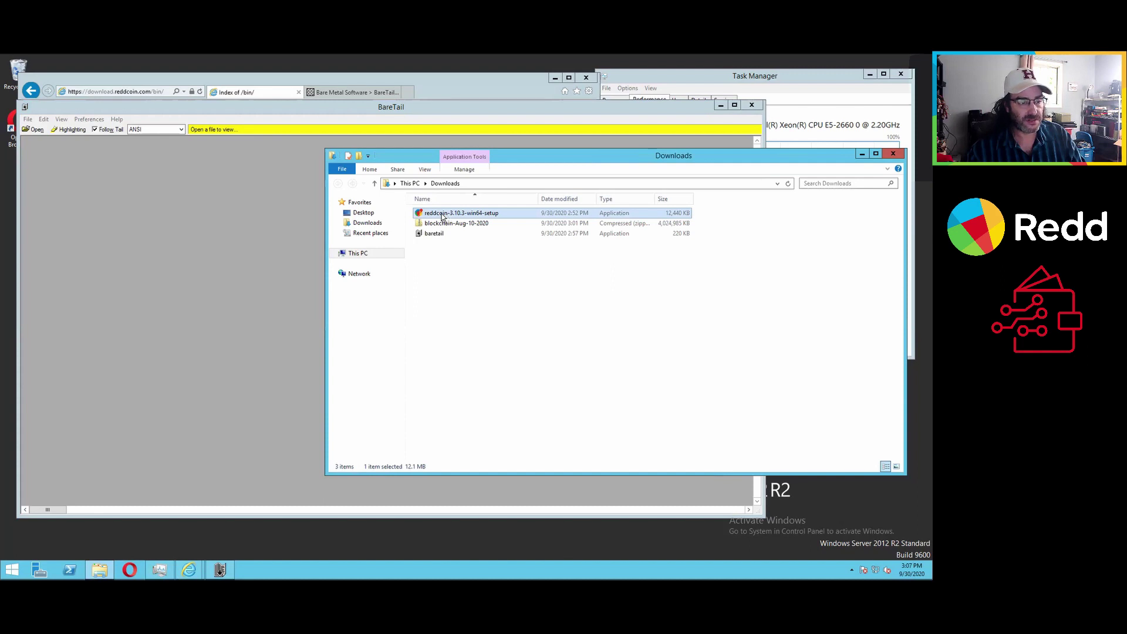
Run reddcoin-3.10.3-win64-setup, keeping C:\Program Files\Reddcoin and the default Start Menu folder
{"action": "double_click", "coordinate": [442, 216]}
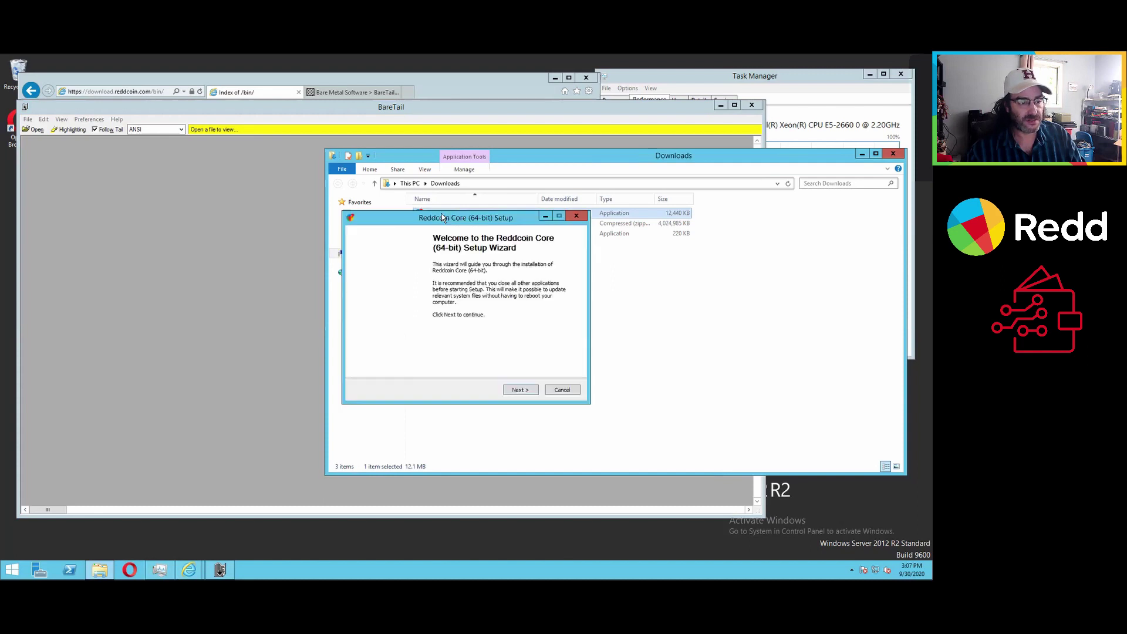
{"action": "left_click", "coordinate": [519, 391]}
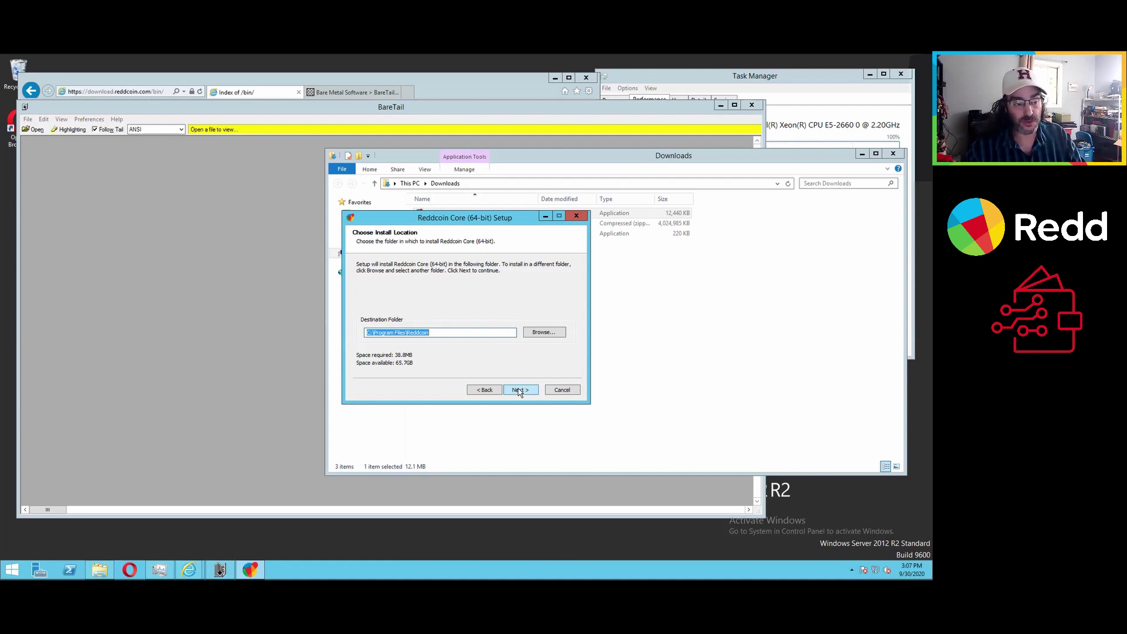
{"action": "left_click", "coordinate": [519, 390]}
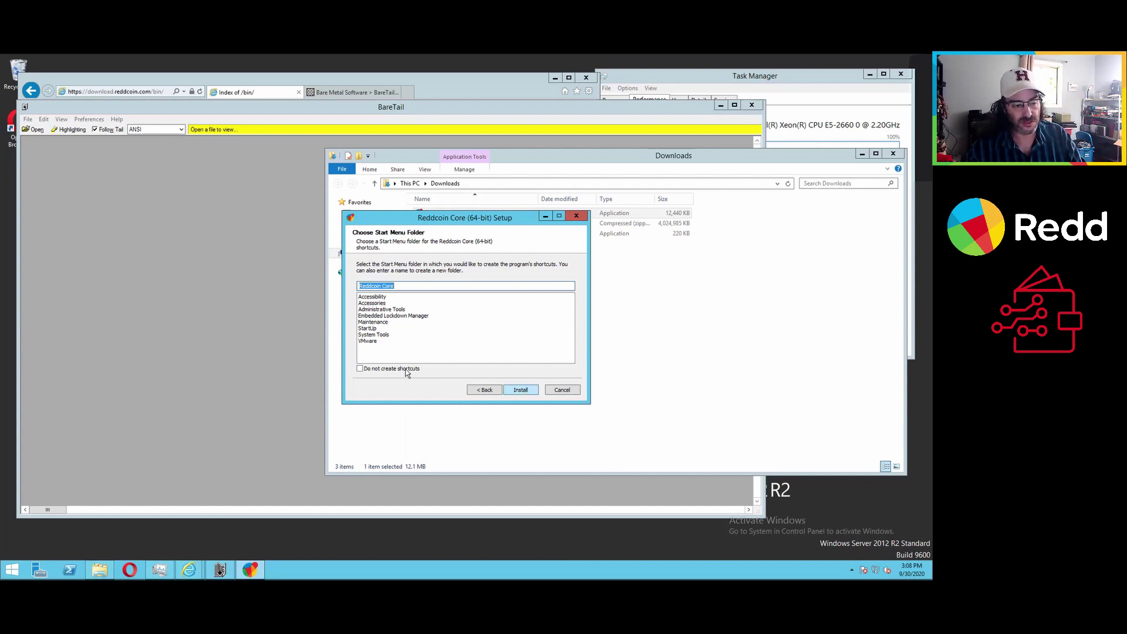
{"action": "left_click", "coordinate": [520, 390]}
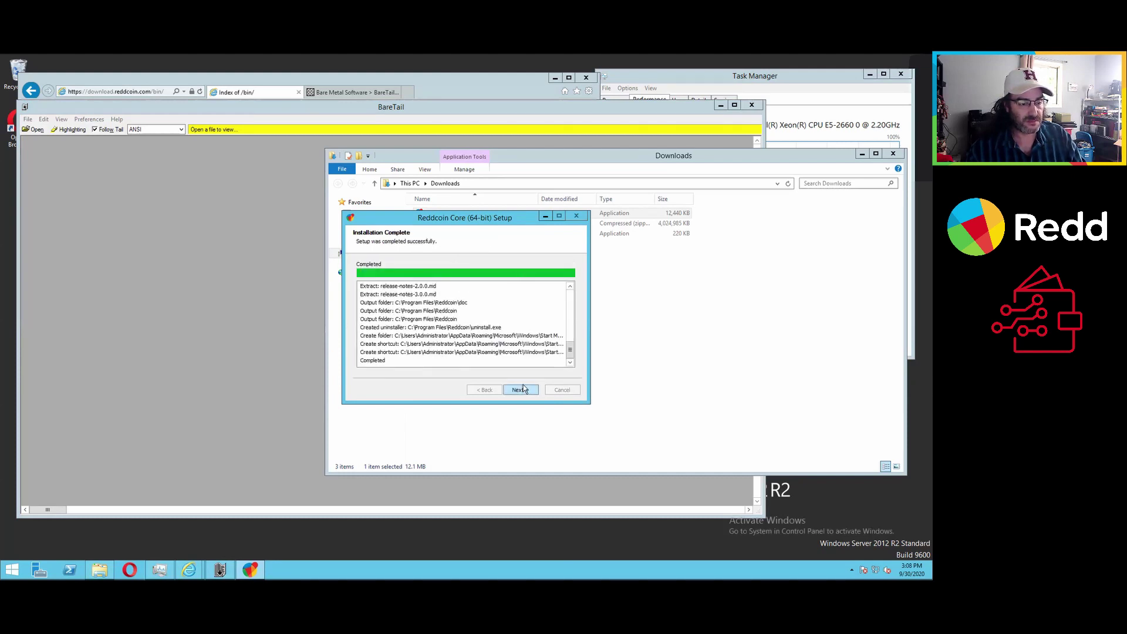
{"action": "left_click", "coordinate": [521, 390]}
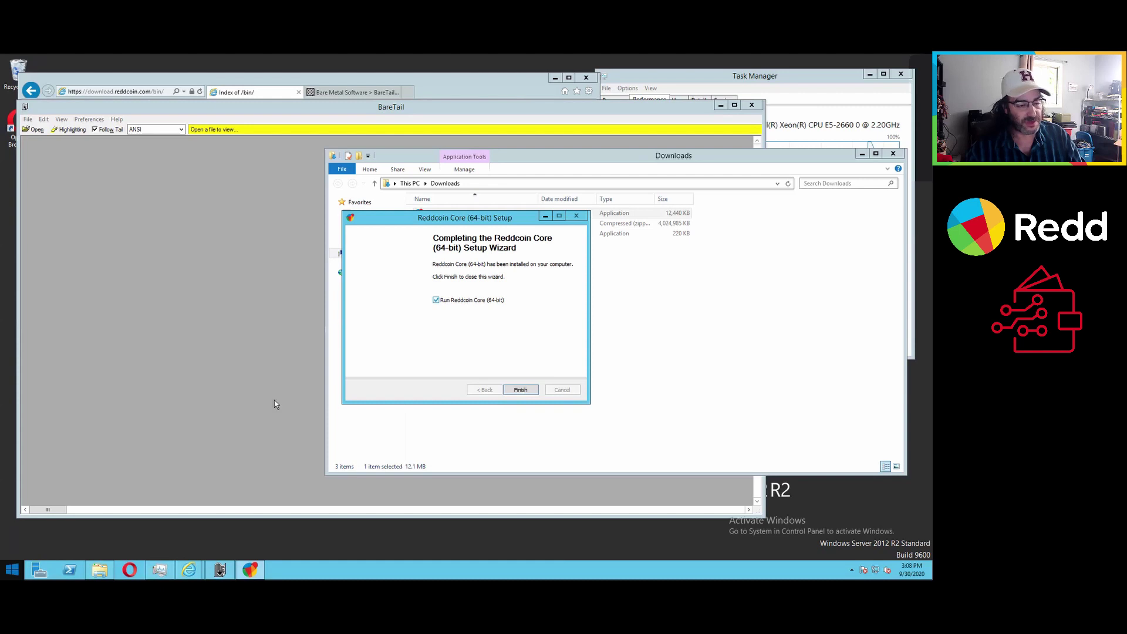
Finish setup to launch Reddcoin Core and bring its welcome dialog forward
{"action": "left_click", "coordinate": [521, 390]}
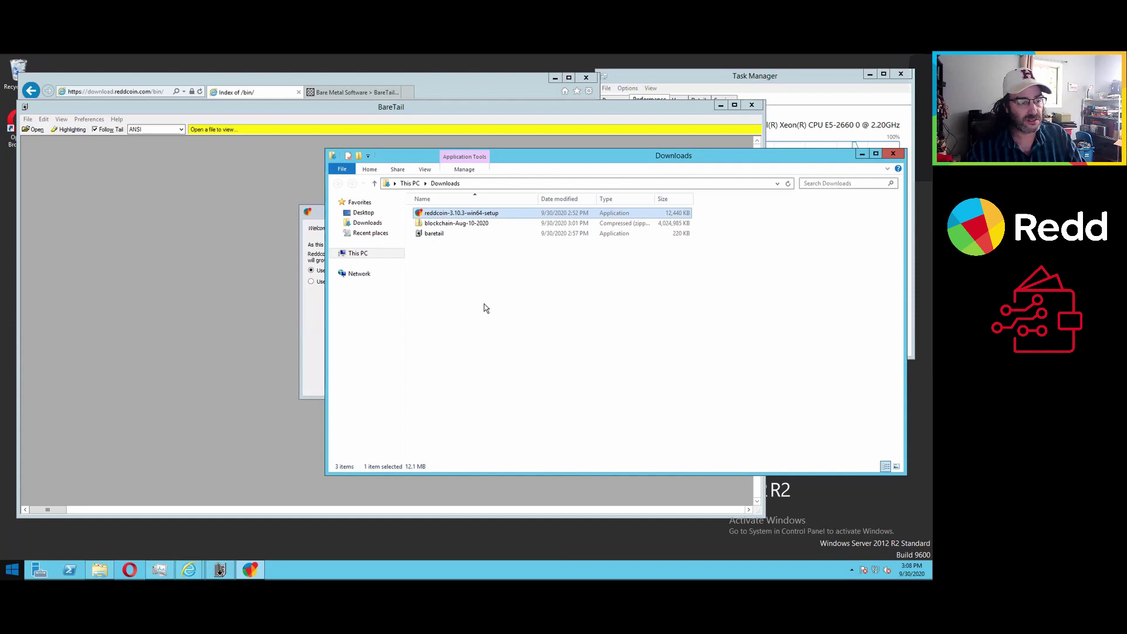
{"action": "left_click_drag", "start_coordinate": [414, 157], "coordinate": [607, 164]}
{"action": "left_click", "coordinate": [419, 216]}
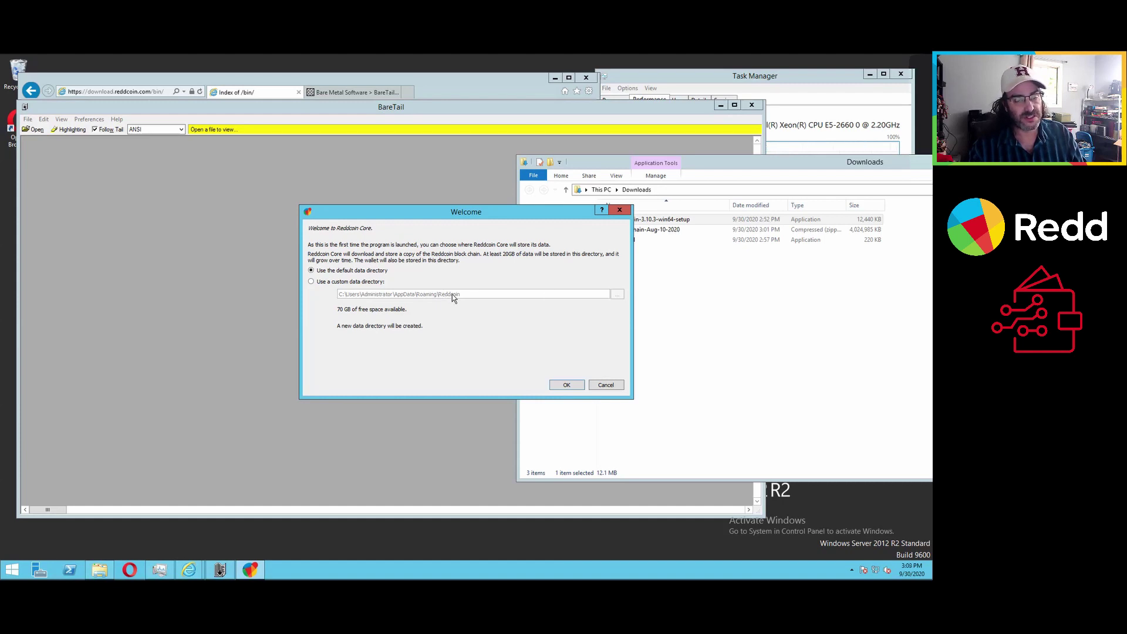
Keep the default data directory and start the wallet
{"action": "left_click", "coordinate": [342, 282]}
{"action": "left_click", "coordinate": [617, 294]}
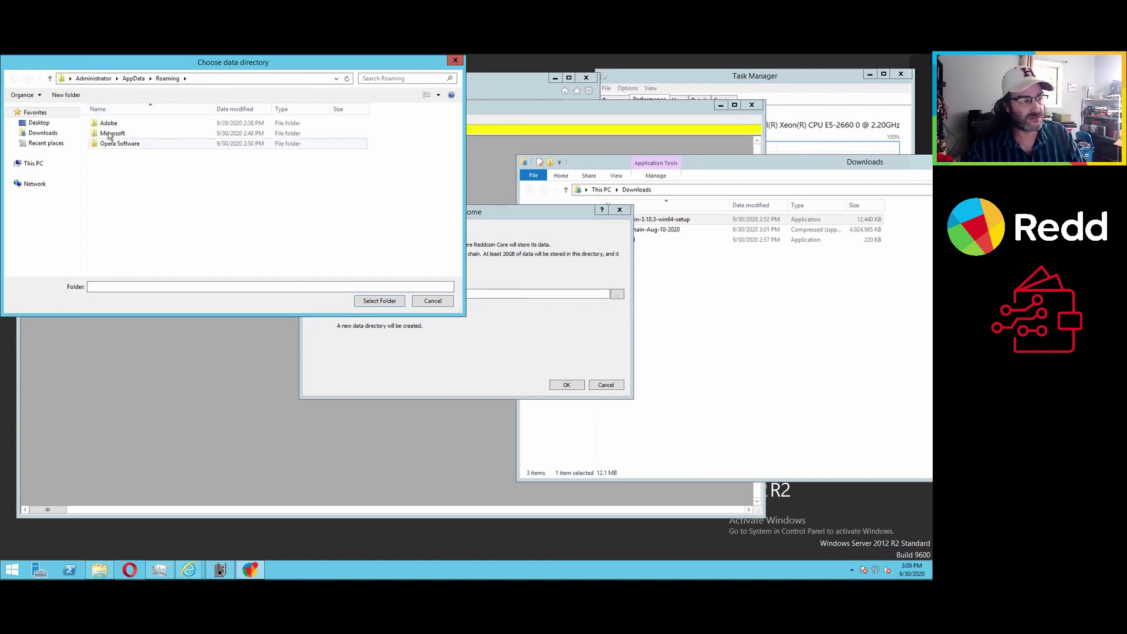
{"action": "left_click", "coordinate": [437, 302]}
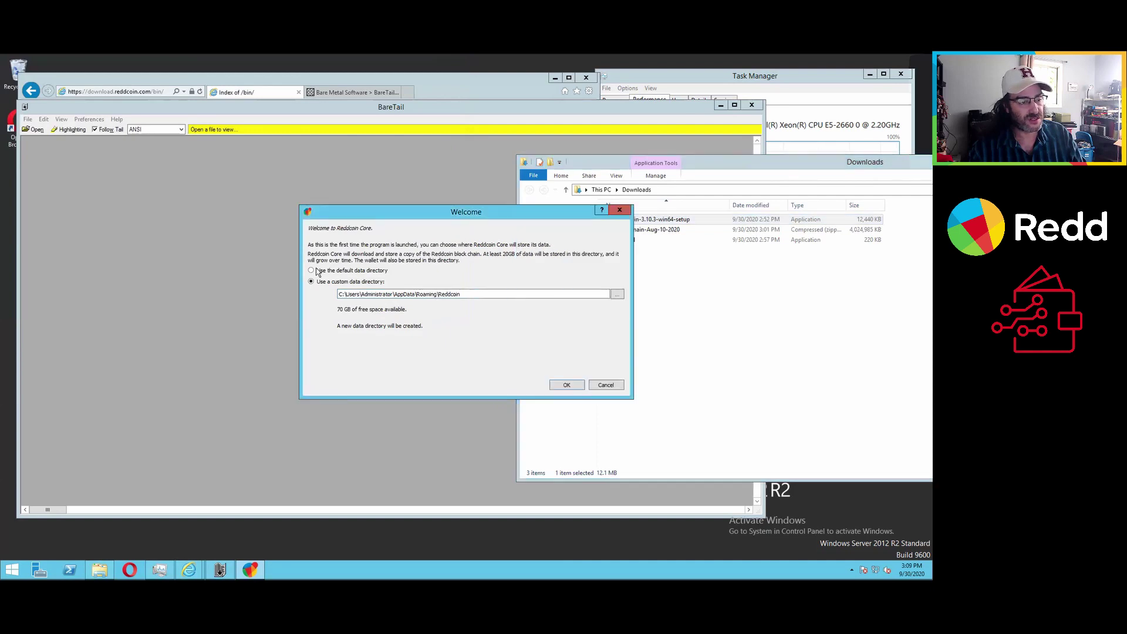
{"action": "left_click", "coordinate": [317, 271]}
{"action": "left_click", "coordinate": [402, 282]}
{"action": "key", "text": "ctrl+c"}
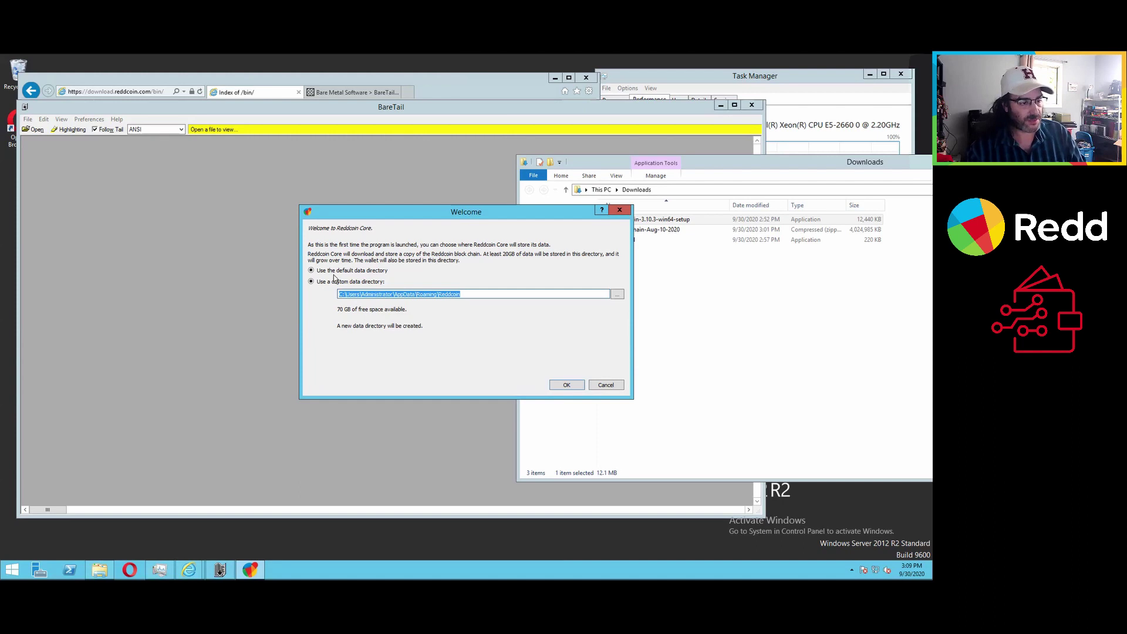
{"action": "left_click", "coordinate": [332, 270]}
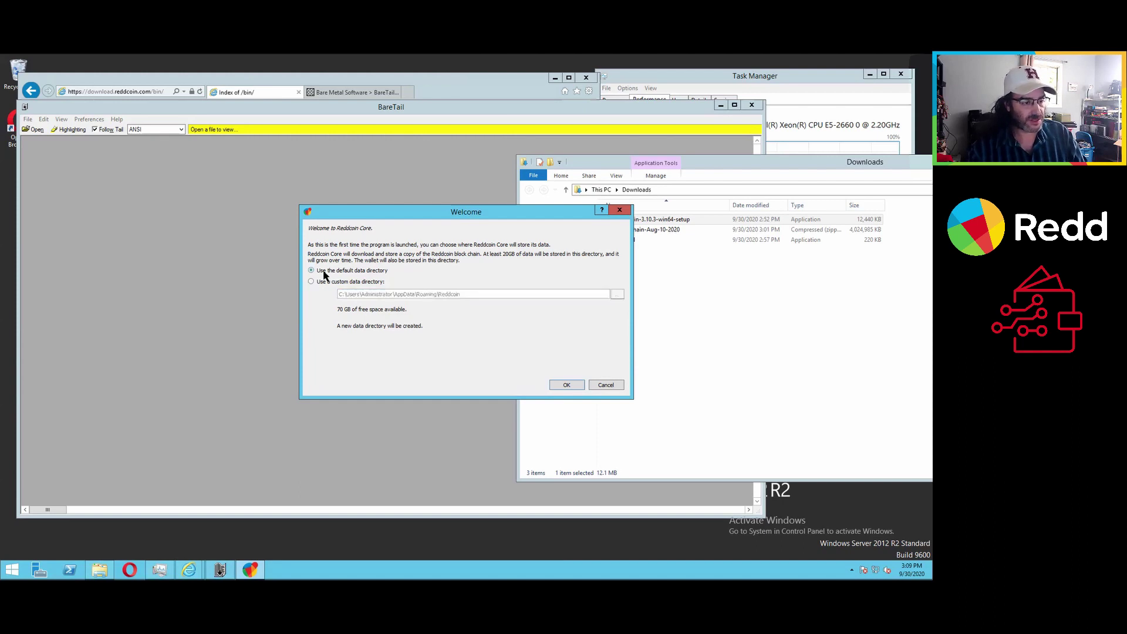
{"action": "left_click", "coordinate": [565, 385]}
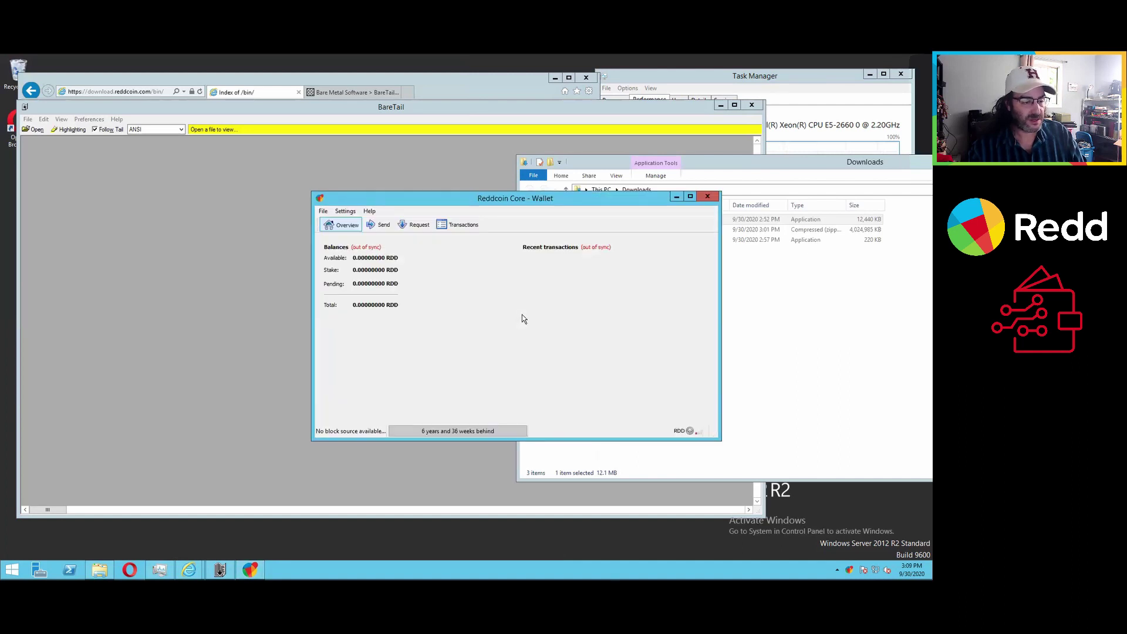
Open BareTail's file picker and try pasting the Reddcoin data folder path
{"action": "left_click", "coordinate": [136, 148]}
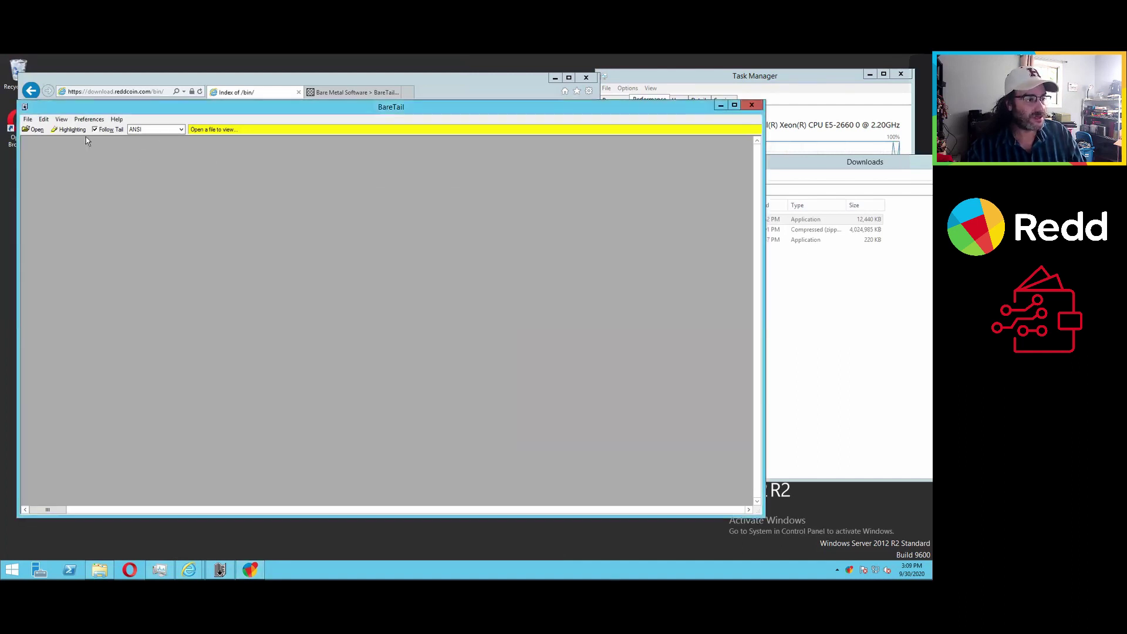
{"action": "left_click", "coordinate": [33, 129]}
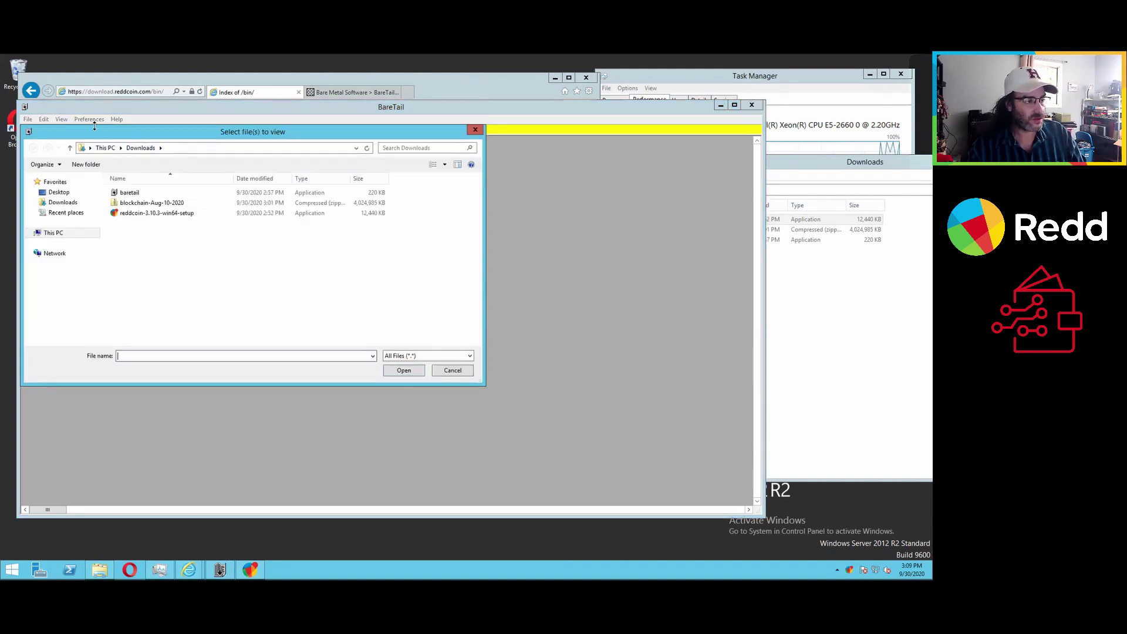
{"action": "left_click", "coordinate": [476, 130]}
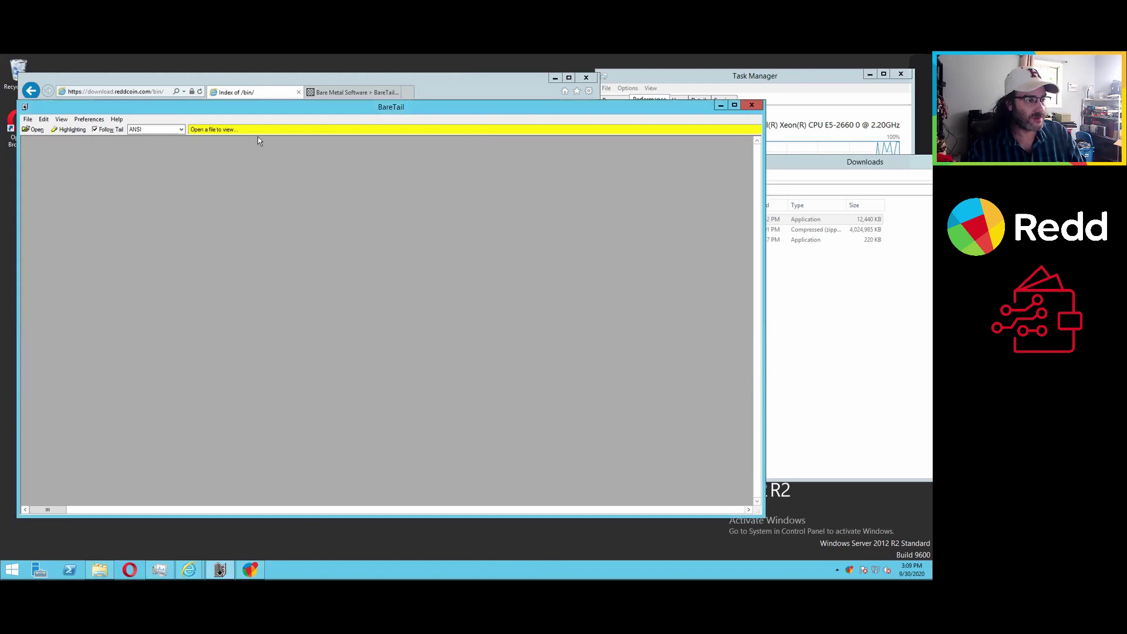
{"action": "left_click", "coordinate": [35, 129]}
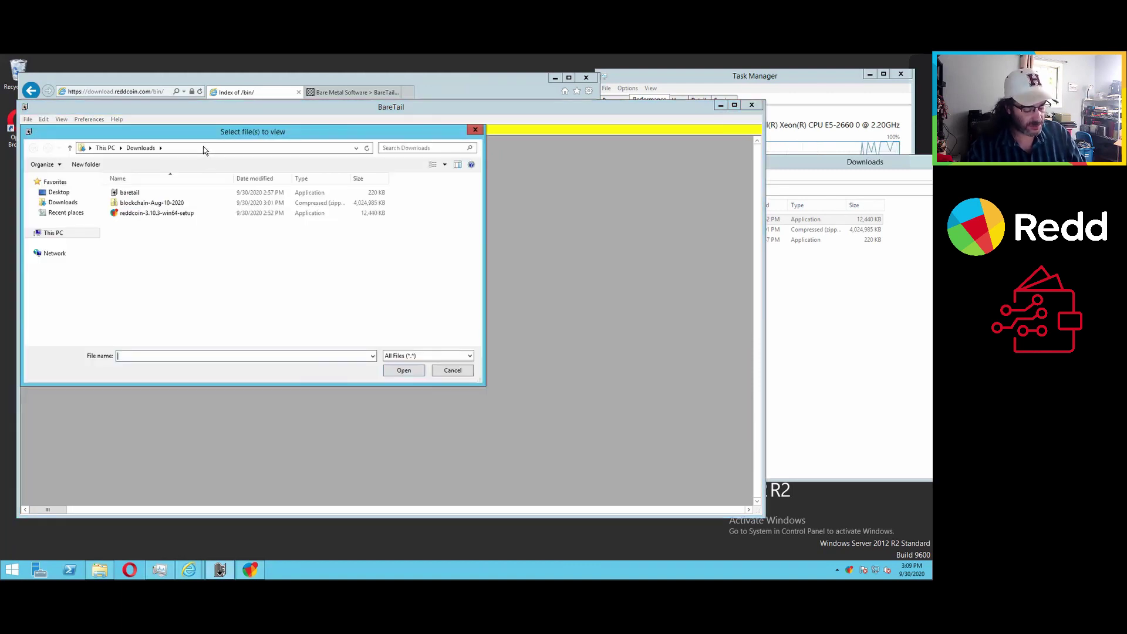
{"action": "left_click", "coordinate": [204, 147]}
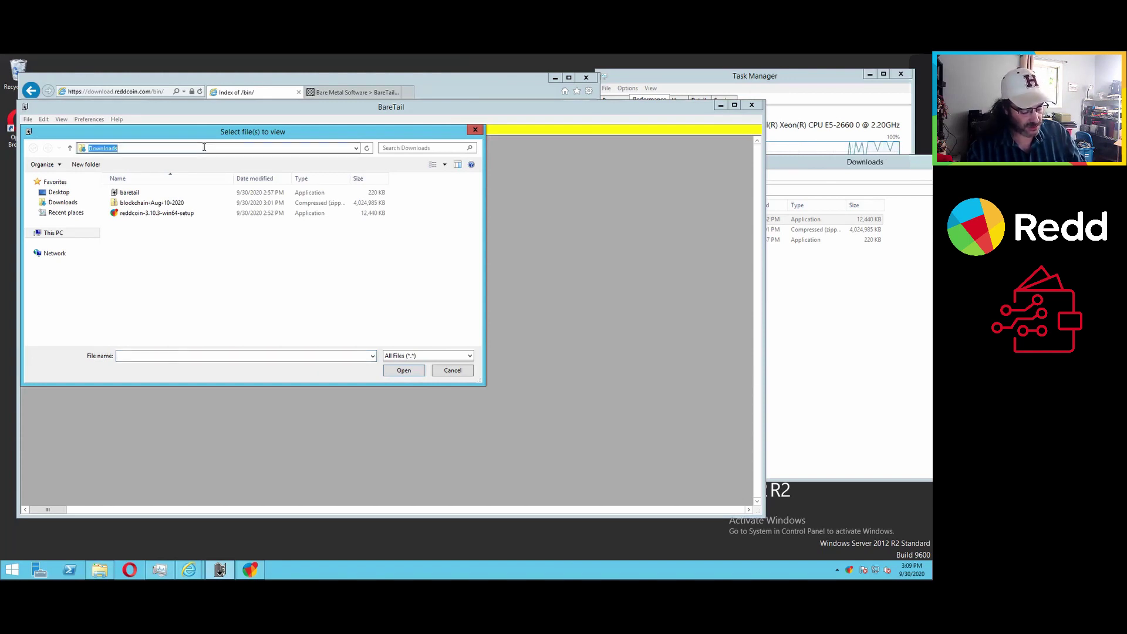
{"action": "key", "text": "ctrl+v"}
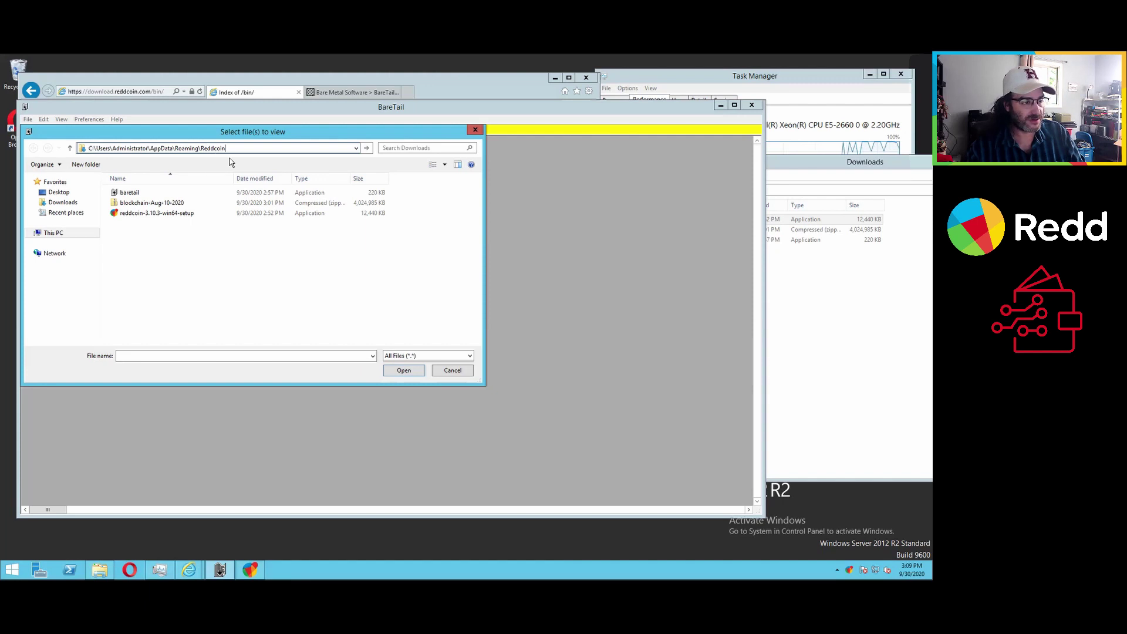
{"action": "left_click", "coordinate": [208, 356]}
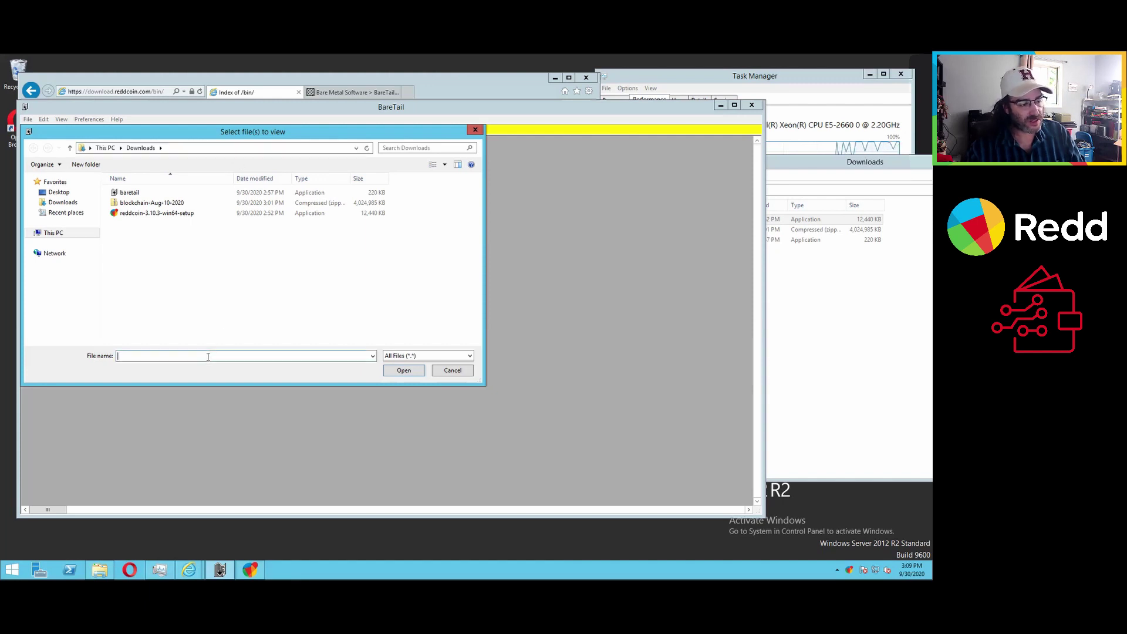
{"action": "left_click", "coordinate": [200, 148]}
Go to %appdata%, open the Reddcoin folder, and open debug.log for live viewing
{"action": "left_click", "coordinate": [250, 358]}
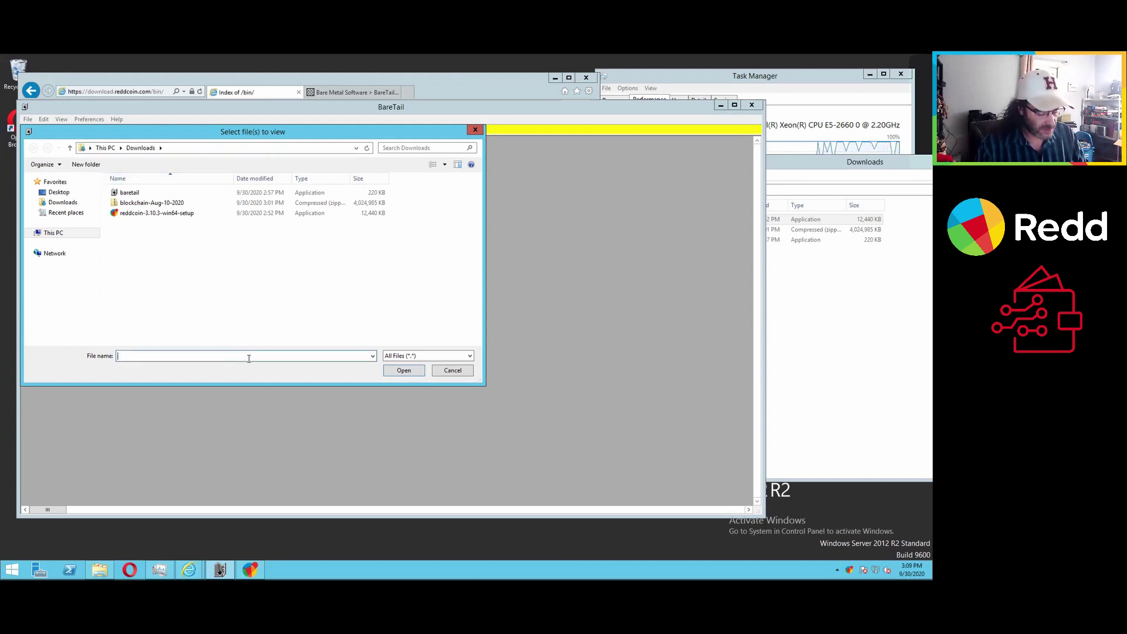
{"action": "type", "text": "%appdat"}
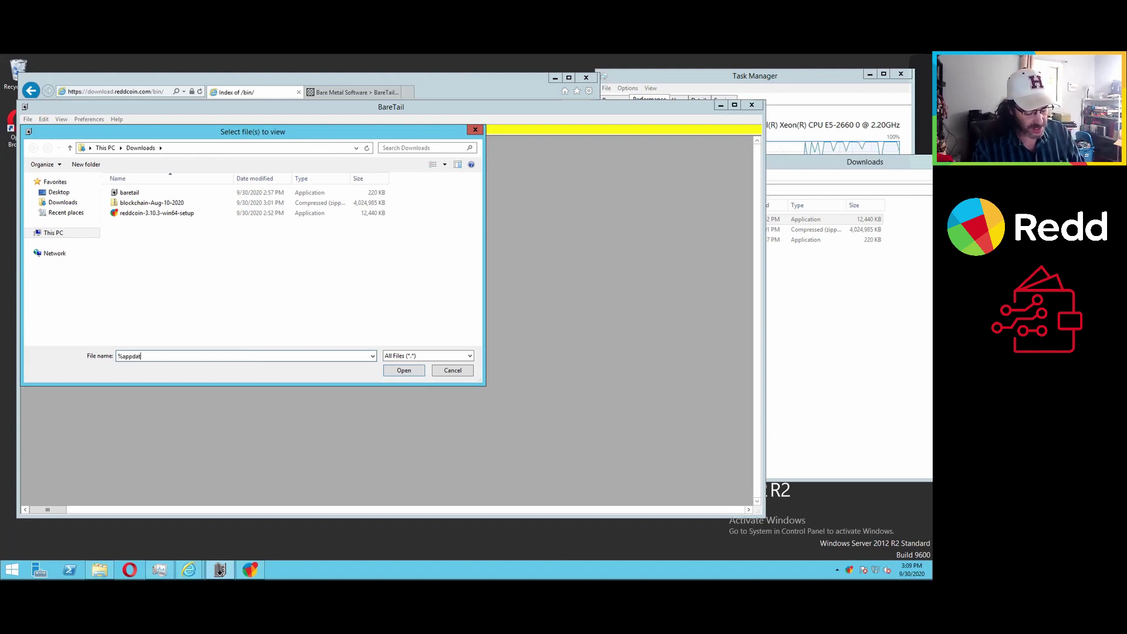
{"action": "type", "text": "a%"}
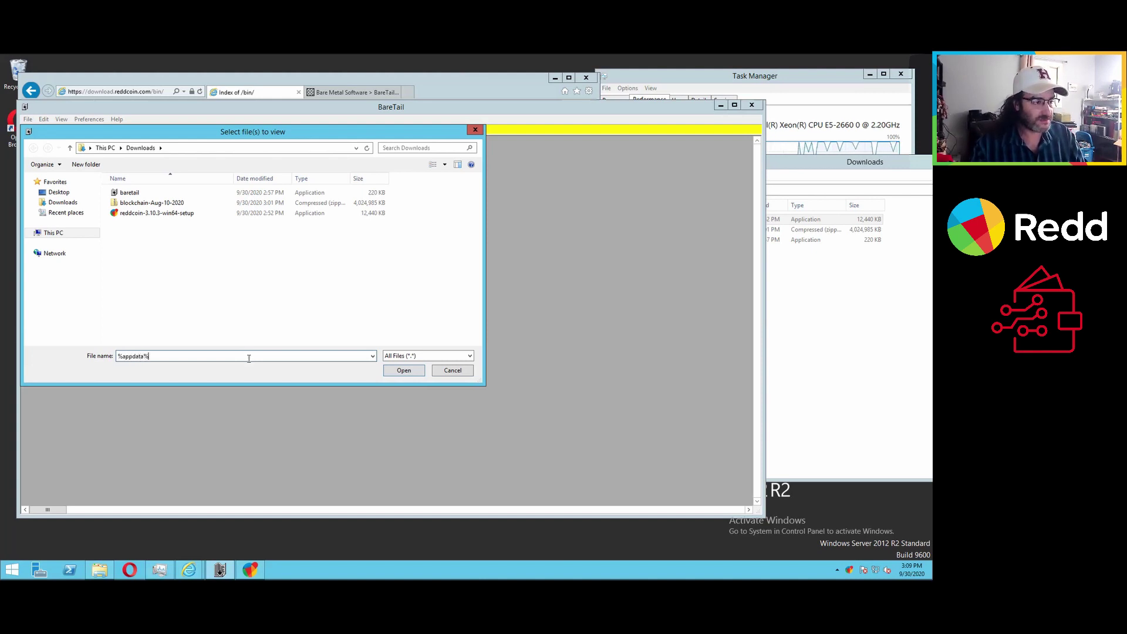
{"action": "key", "text": "Return"}
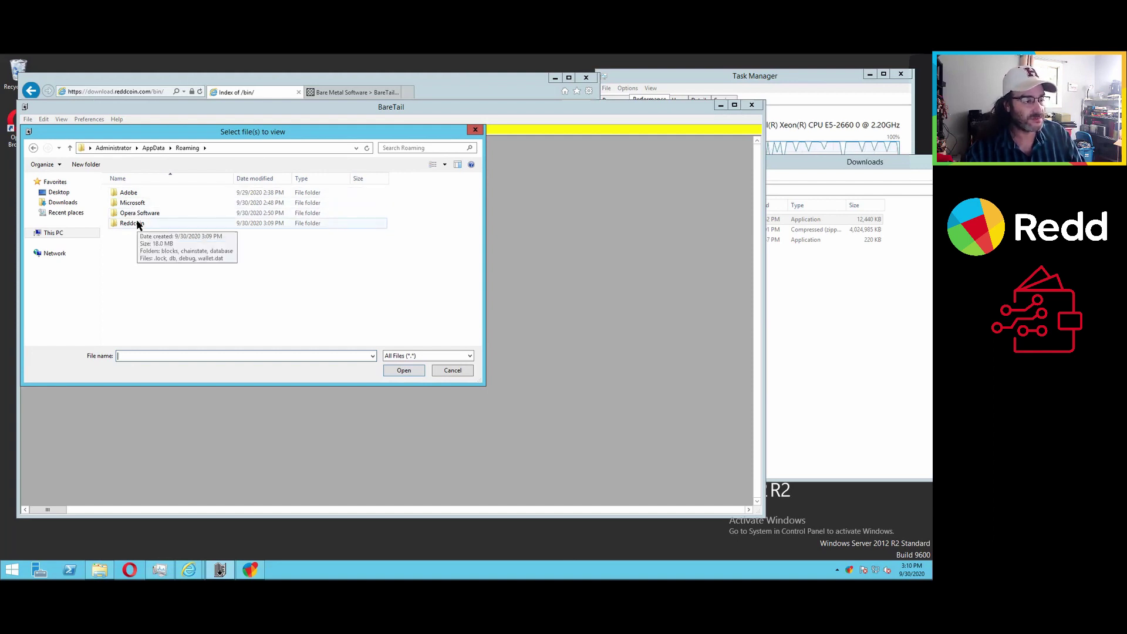
{"action": "double_click", "coordinate": [133, 223]}
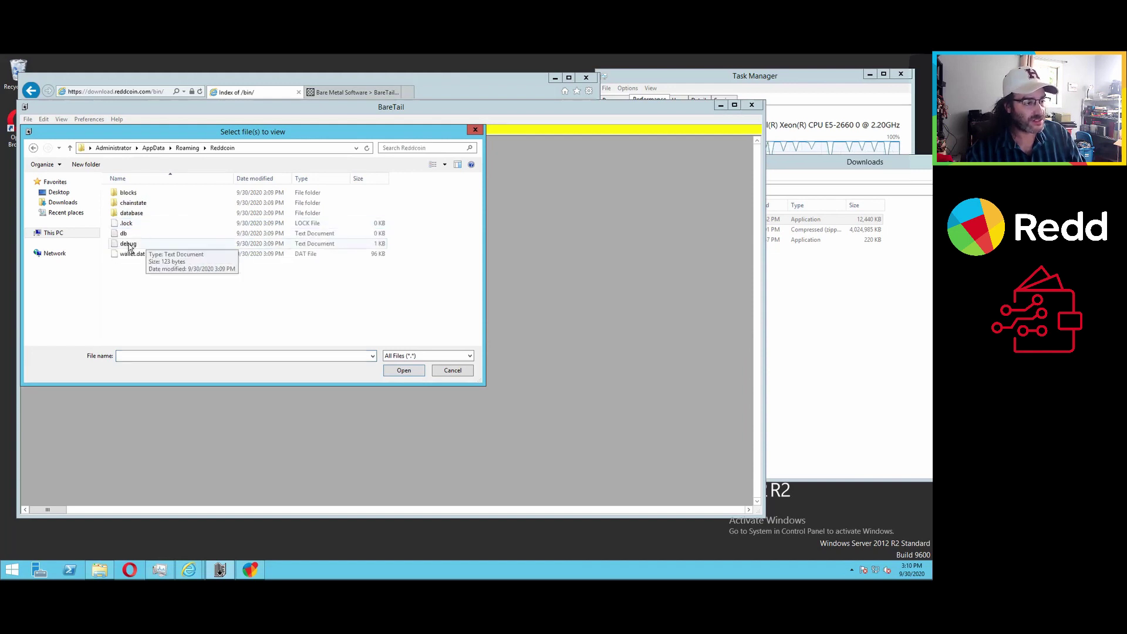
{"action": "left_click", "coordinate": [129, 246]}
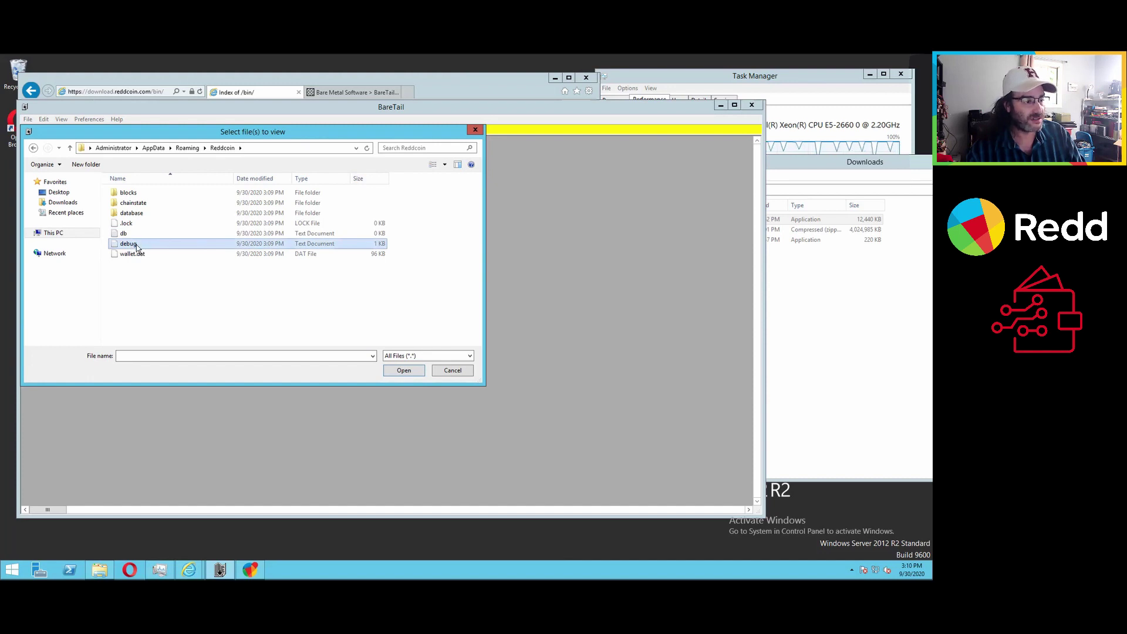
{"action": "left_click", "coordinate": [136, 247]}
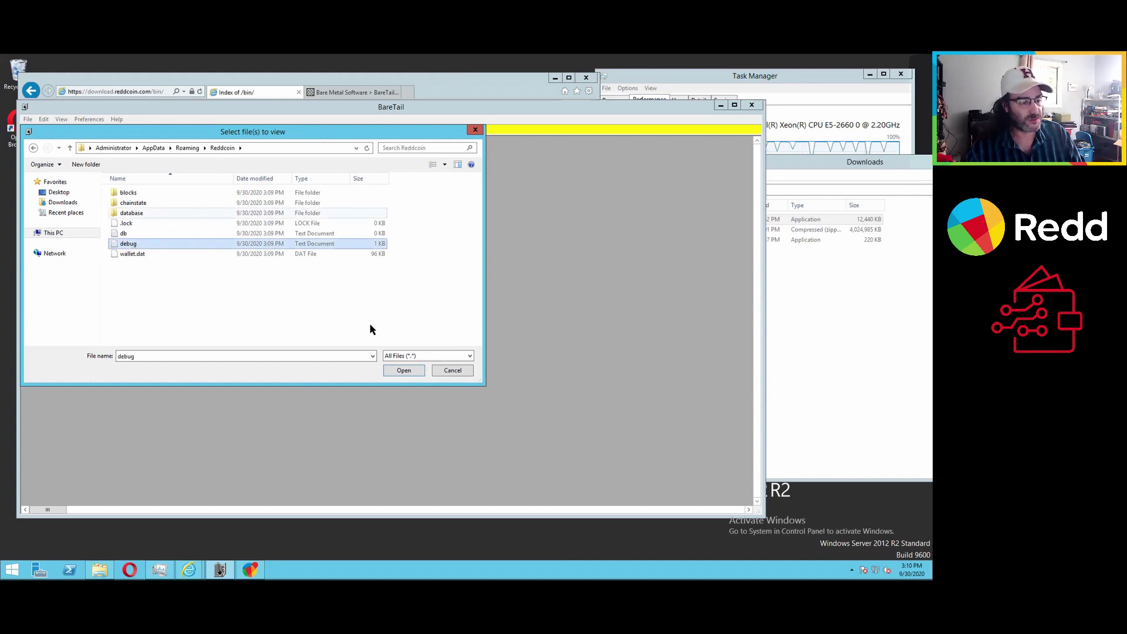
{"action": "left_click", "coordinate": [402, 371]}
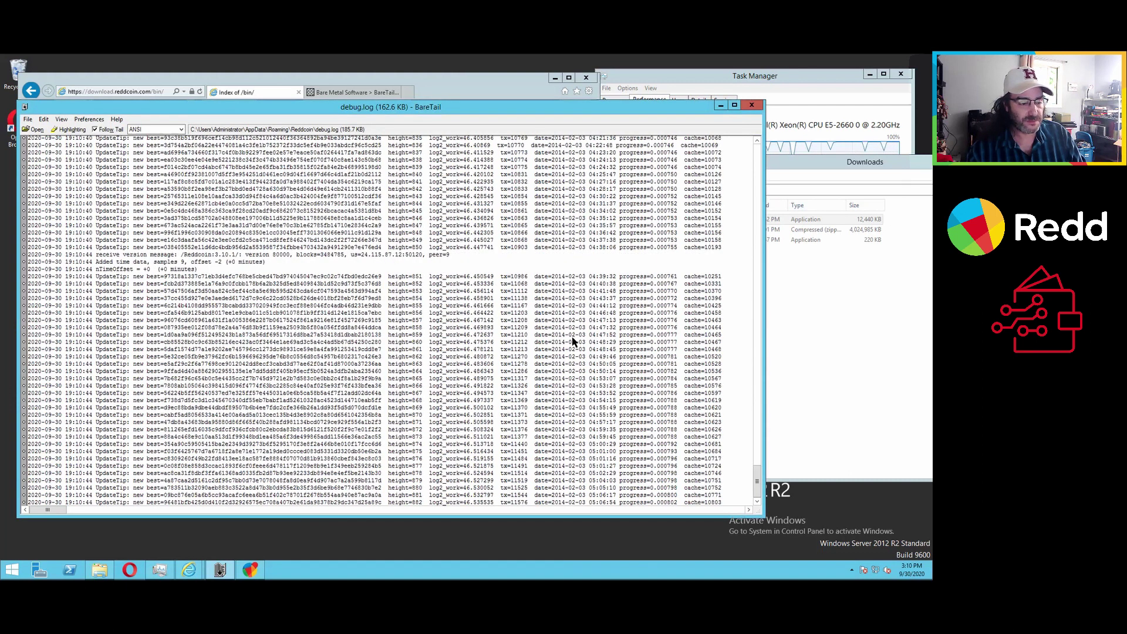
{"action": "mouse_move", "coordinate": [250, 569]}
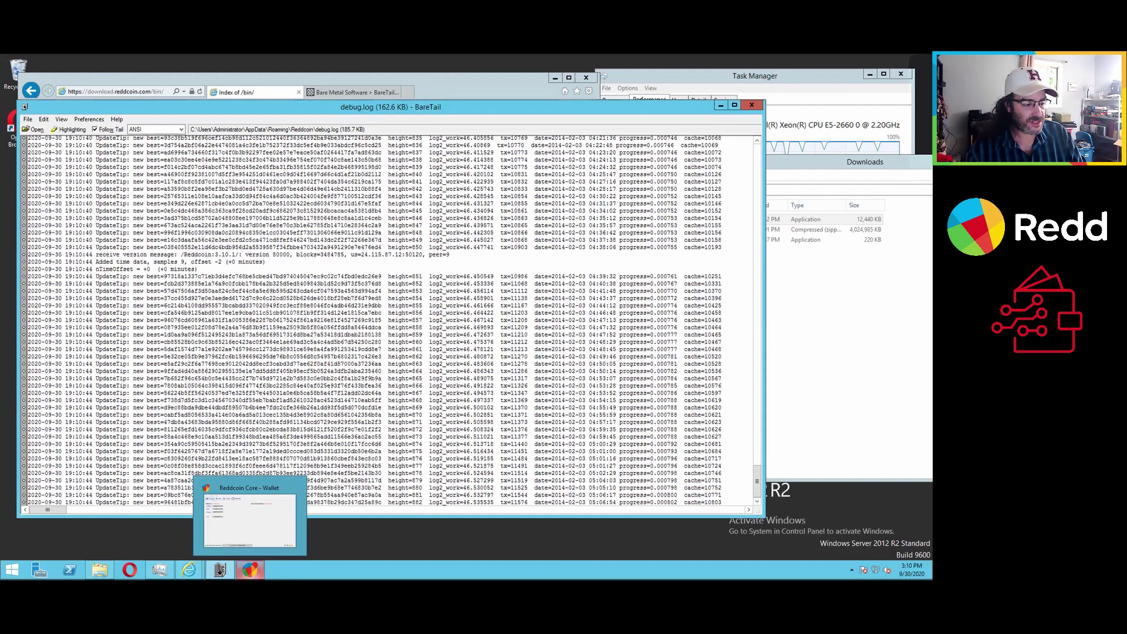
Bring the Reddcoin wallet forward to watch sync progress, then raise Task Manager
{"action": "left_click", "coordinate": [245, 531]}
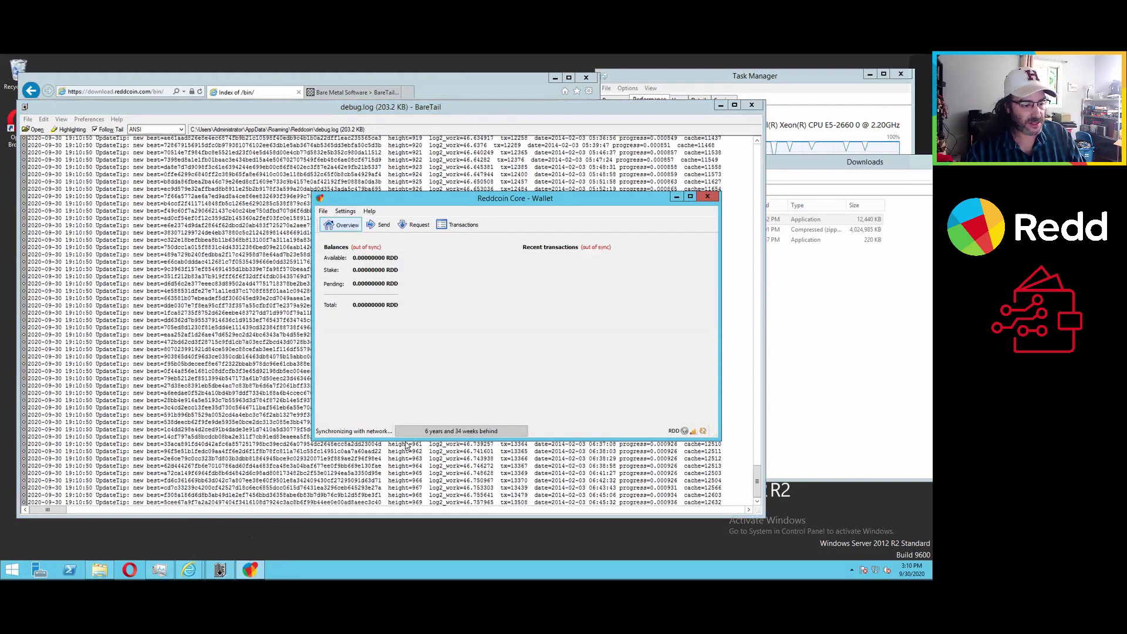
{"action": "mouse_move", "coordinate": [353, 435]}
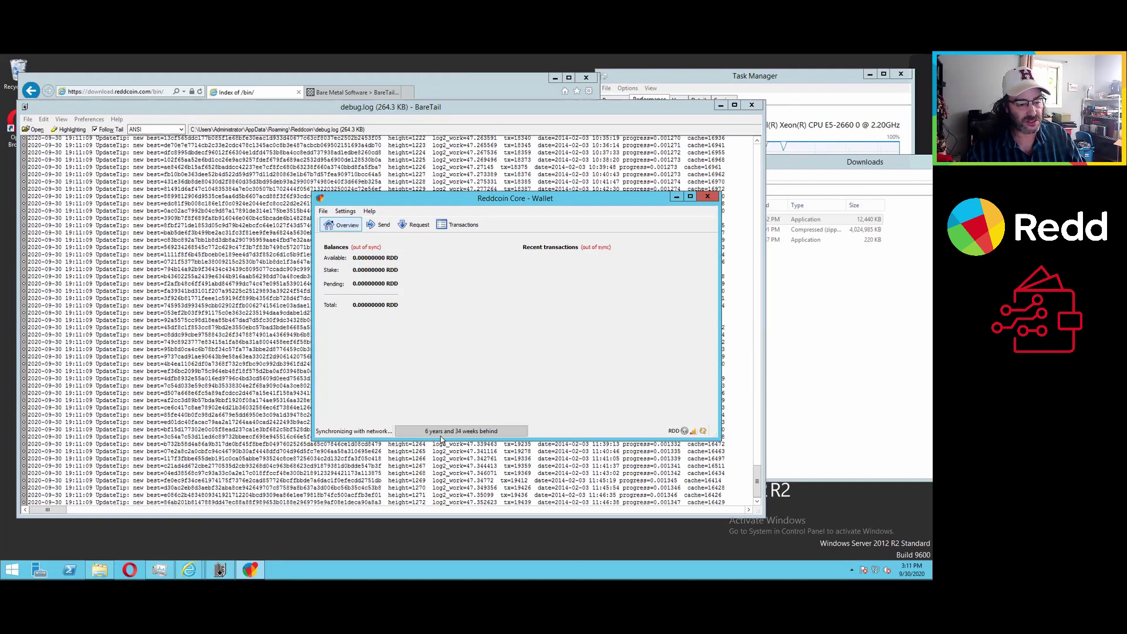
{"action": "mouse_move", "coordinate": [480, 432]}
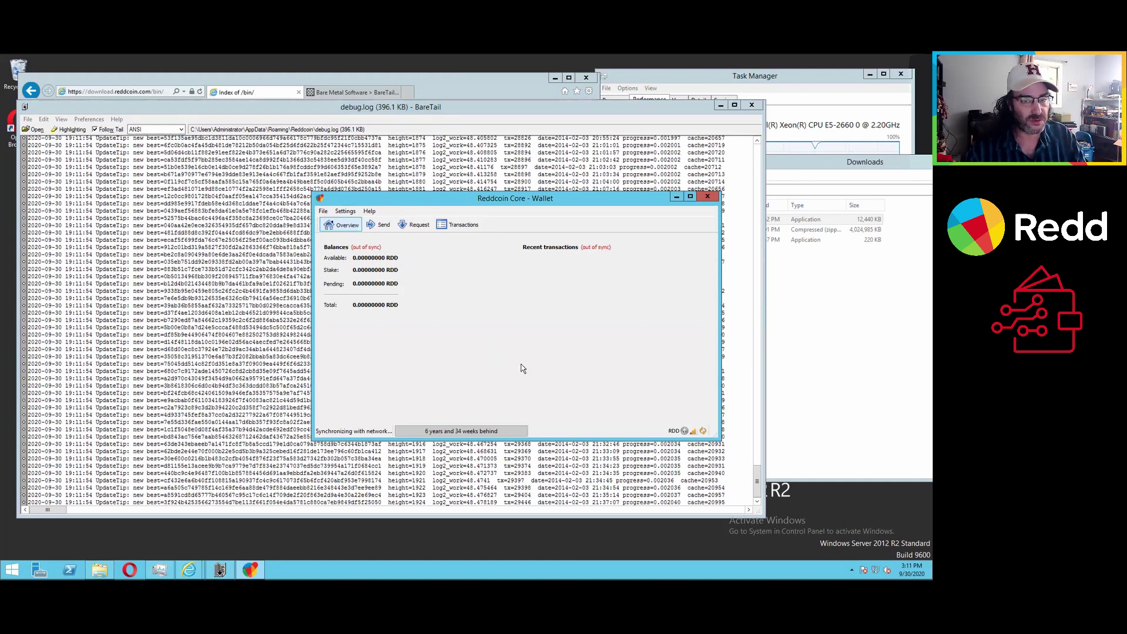
{"action": "left_click", "coordinate": [790, 76]}
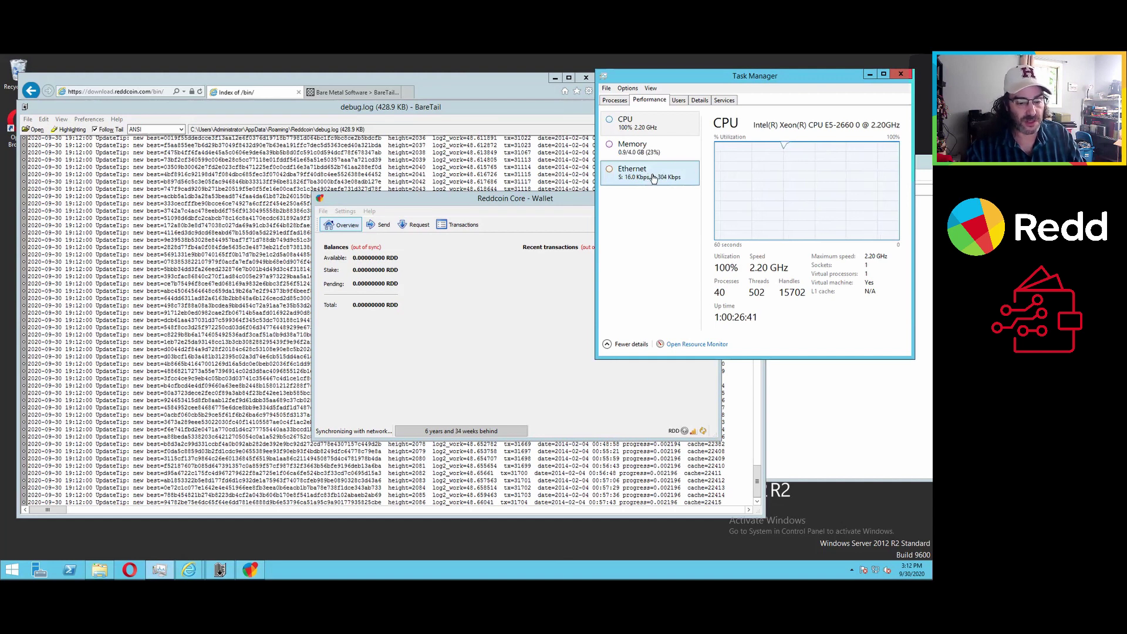
Return focus to the Reddcoin Core wallet window while CPU stays at 100%
{"action": "left_click", "coordinate": [500, 385]}
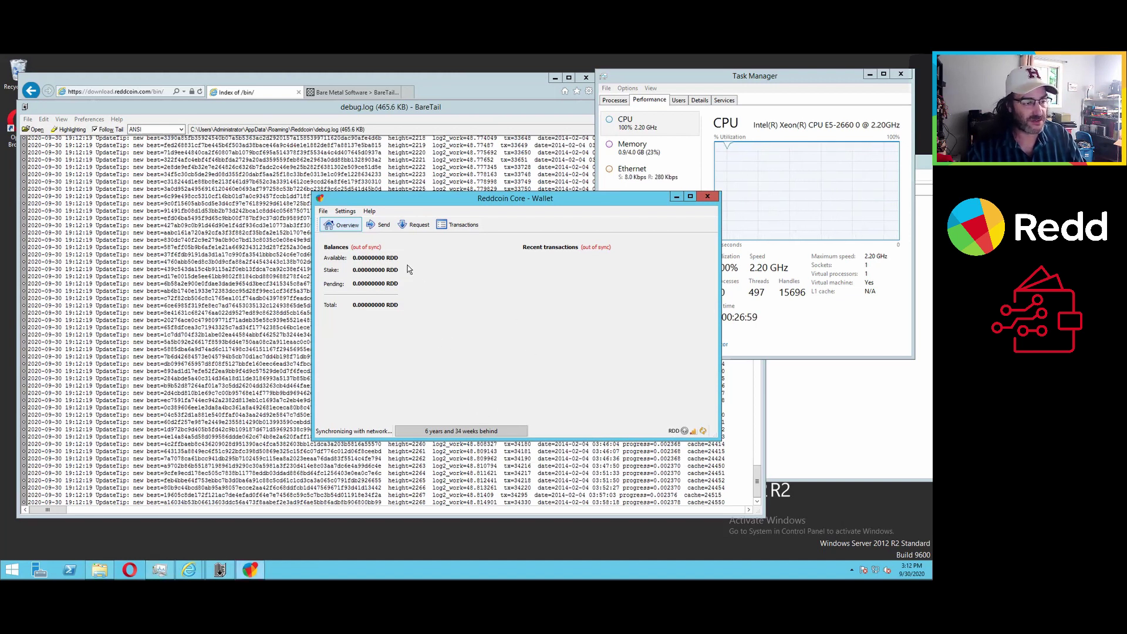
Exit Reddcoin Core from the File menu so it shuts down cleanly
{"action": "left_click", "coordinate": [323, 211]}
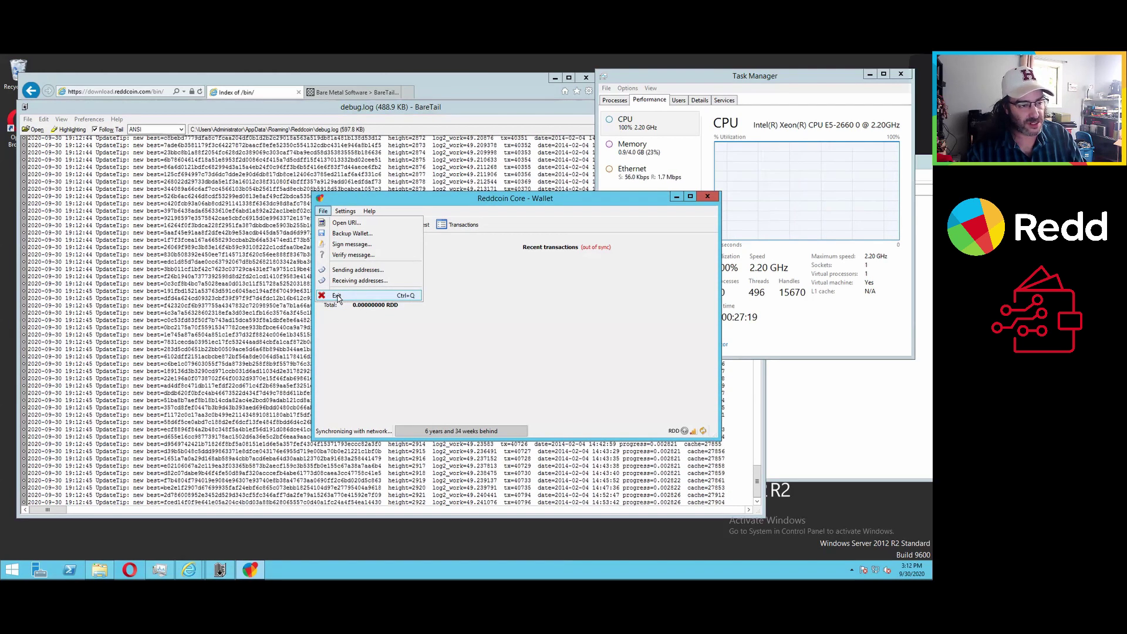
{"action": "left_click", "coordinate": [338, 295]}
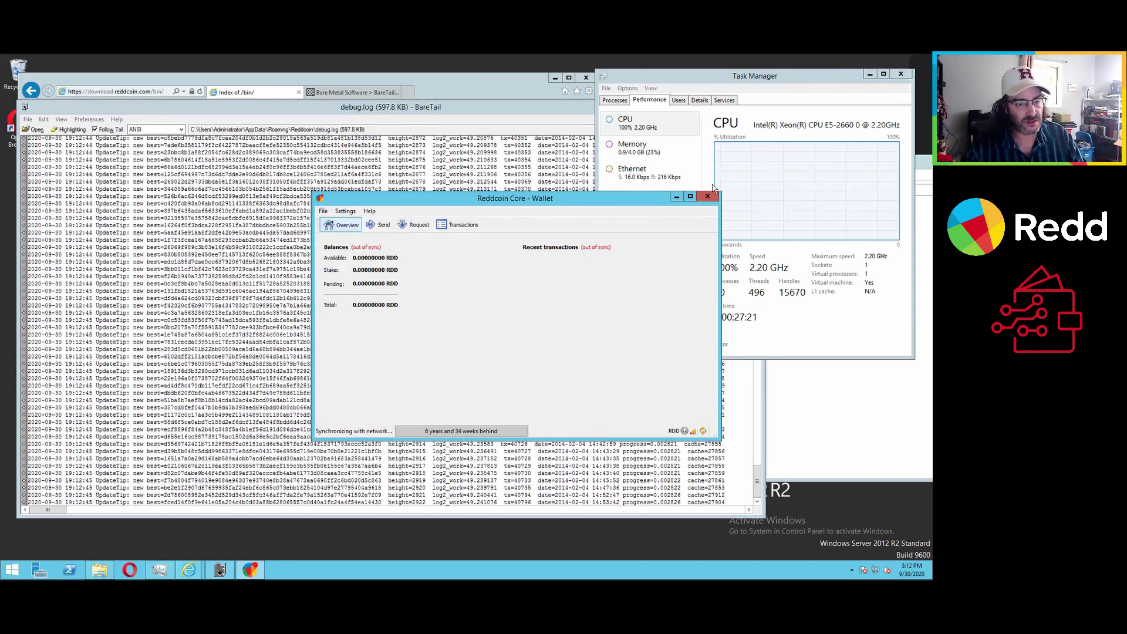
{"action": "left_click", "coordinate": [323, 210]}
{"action": "left_click", "coordinate": [345, 295]}
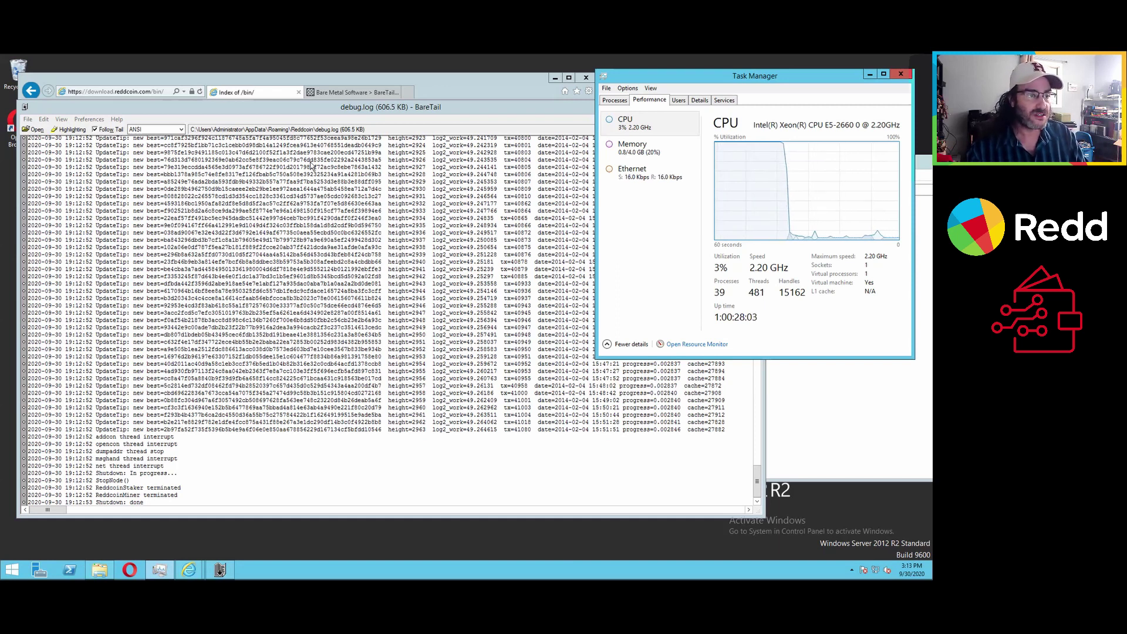
Extract the blockchain-Aug-10-2020 zip into its suggested Downloads folder, showing detailed progress
{"action": "left_click", "coordinate": [99, 569]}
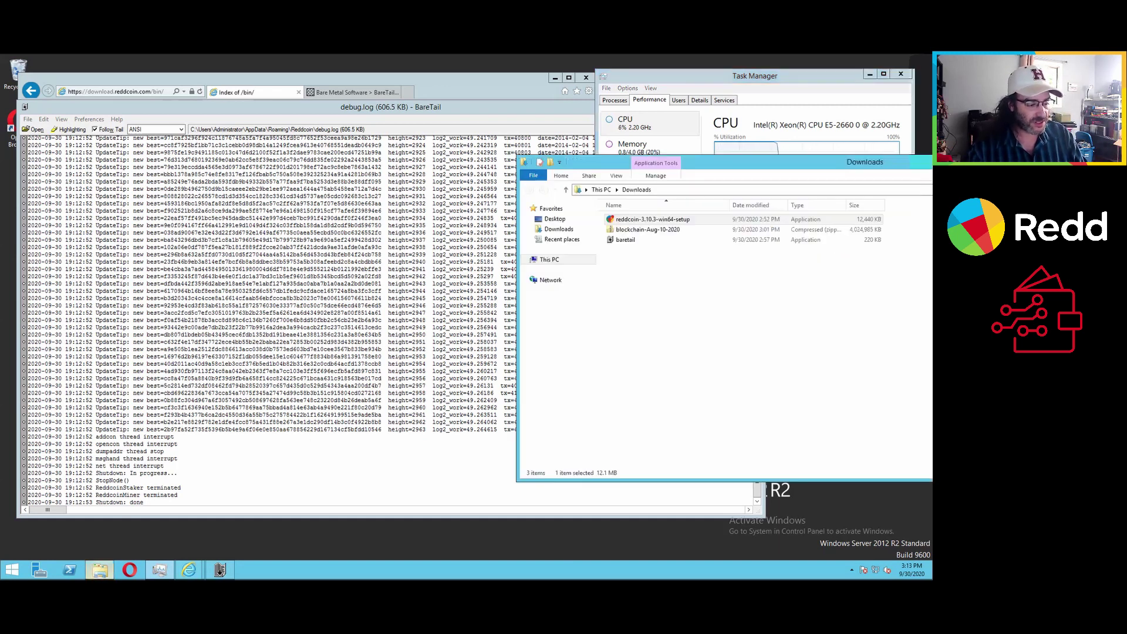
{"action": "left_click", "coordinate": [635, 230]}
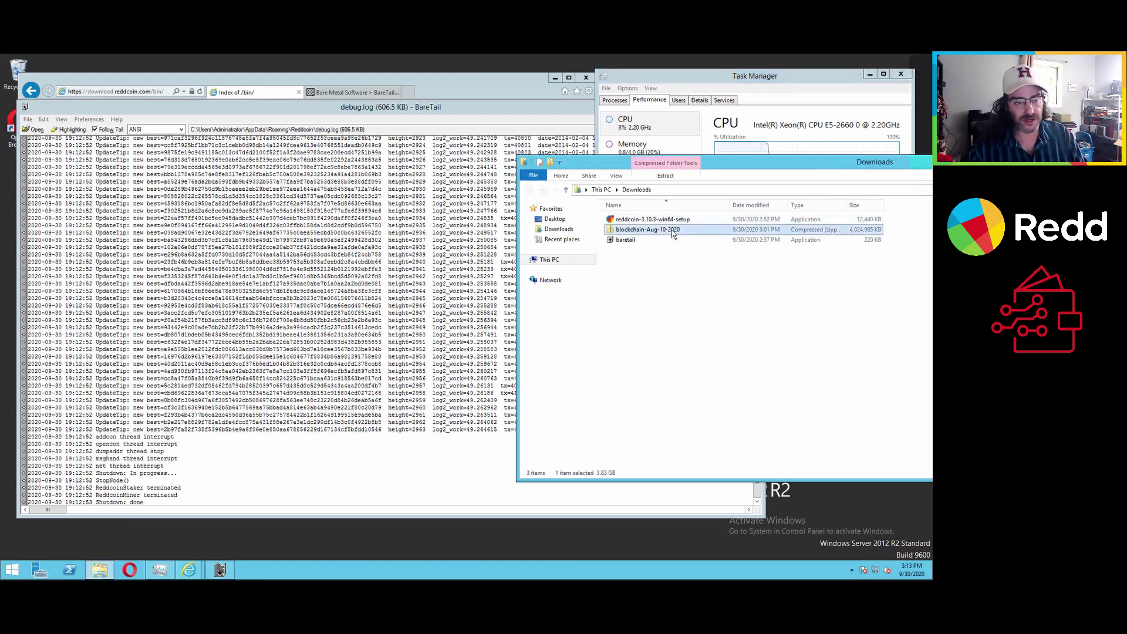
{"action": "right_click", "coordinate": [627, 231]}
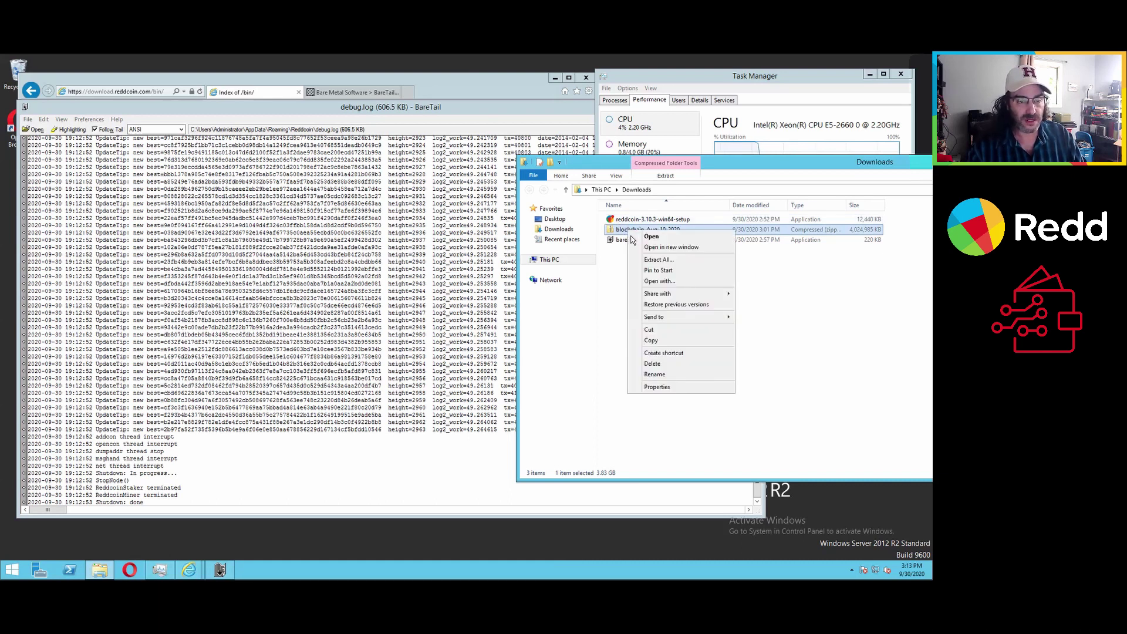
{"action": "left_click", "coordinate": [657, 260]}
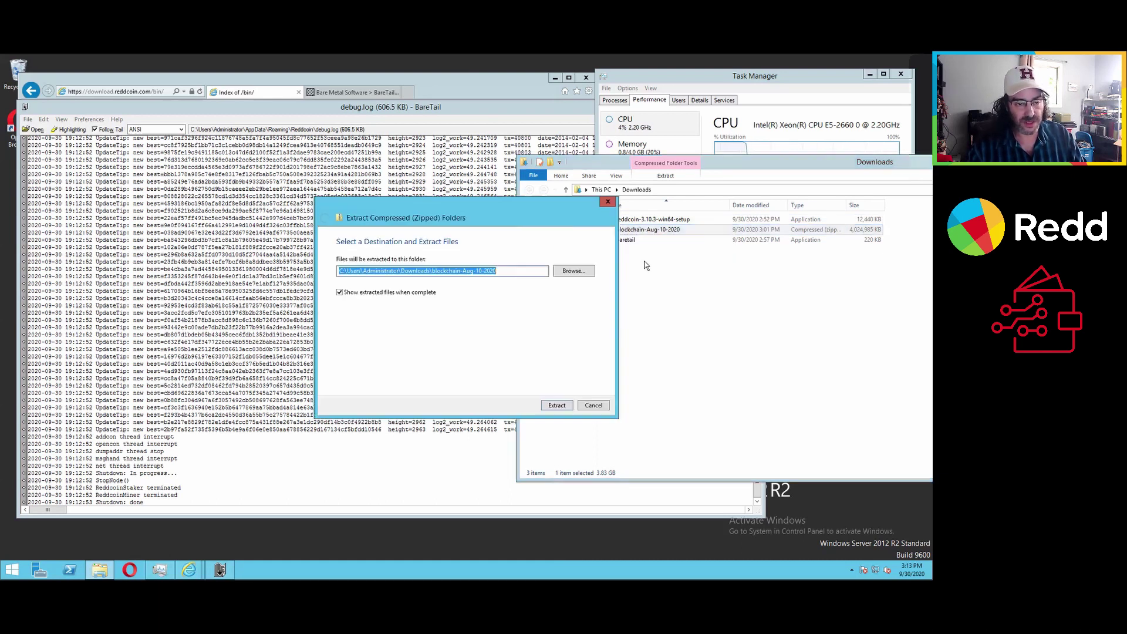
{"action": "left_click", "coordinate": [556, 405]}
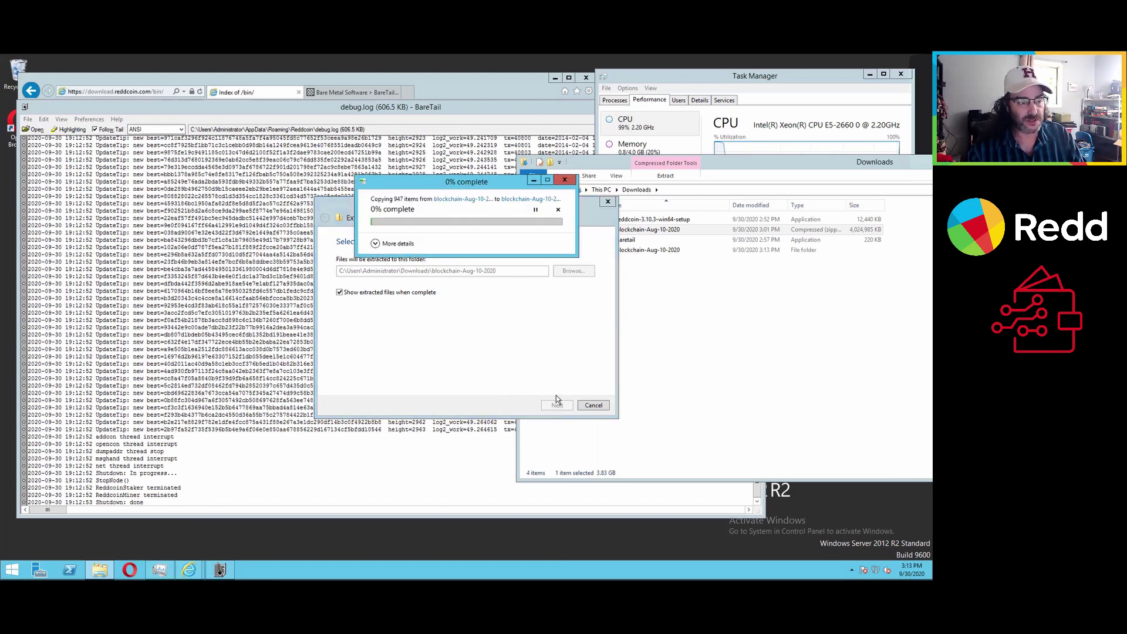
{"action": "left_click", "coordinate": [389, 244]}
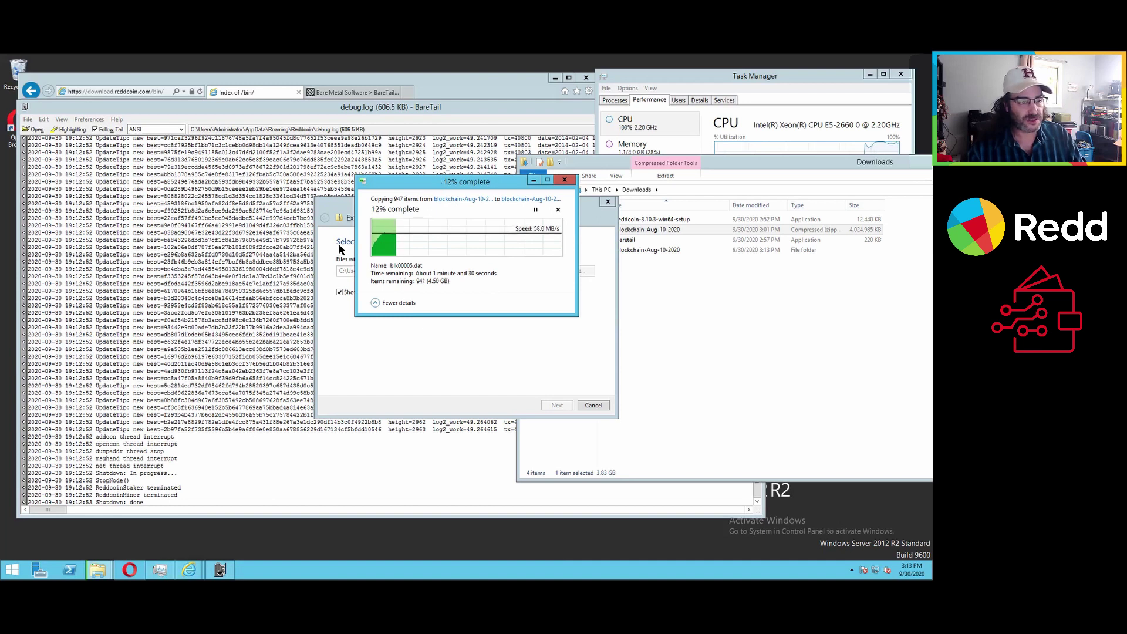
Paste the Reddcoin data folder path into the Downloads window's address bar
{"action": "mouse_move", "coordinate": [97, 569]}
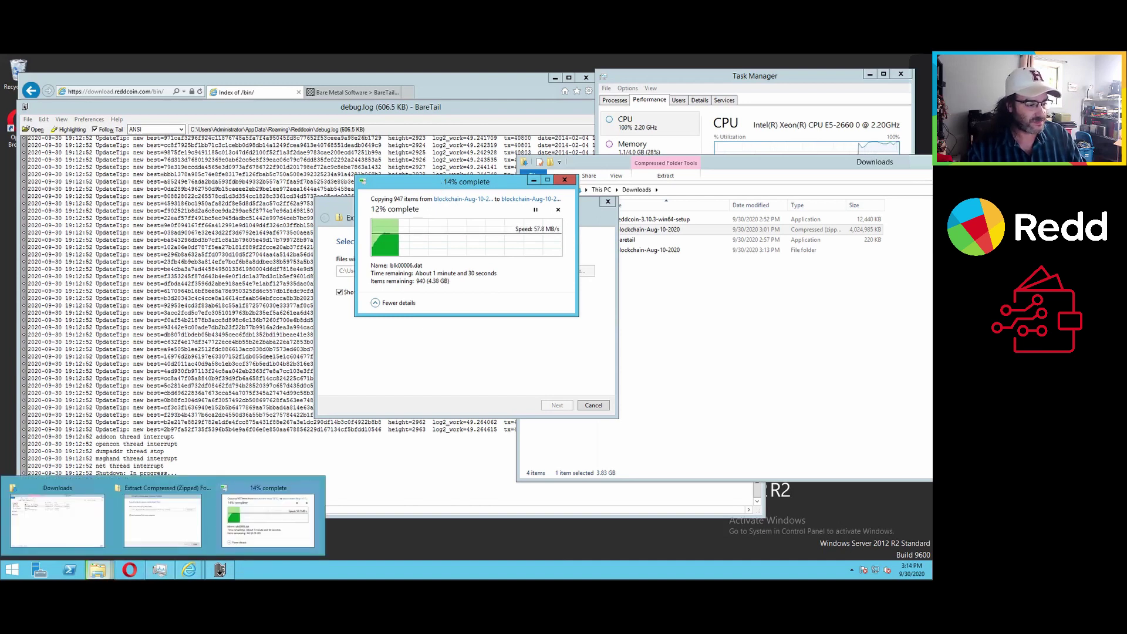
{"action": "left_click", "coordinate": [80, 509]}
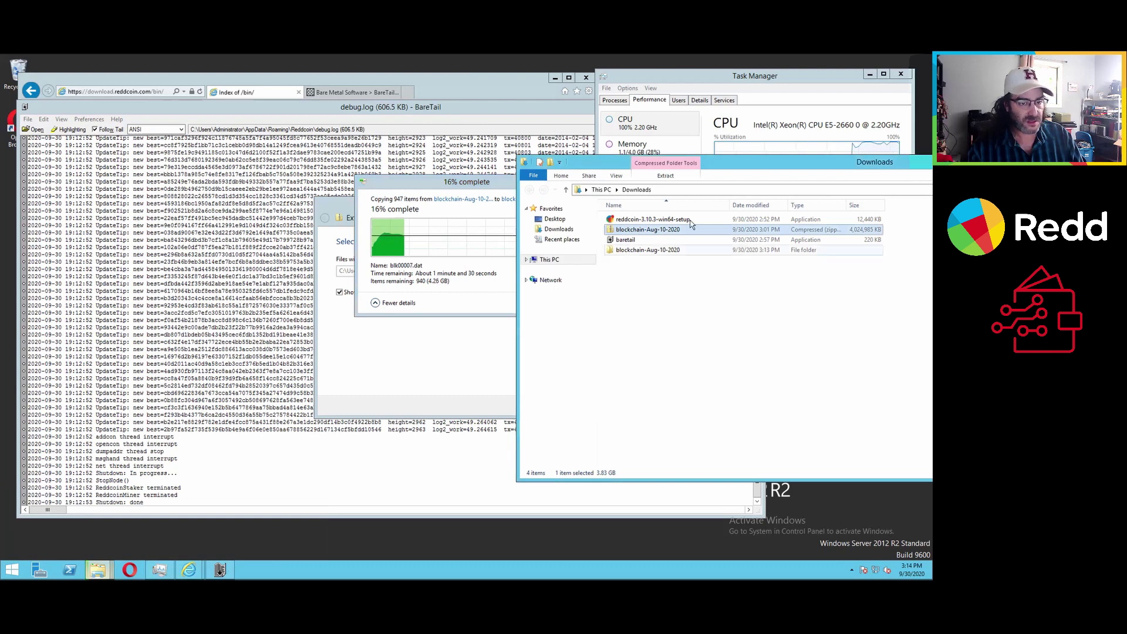
{"action": "left_click", "coordinate": [681, 190]}
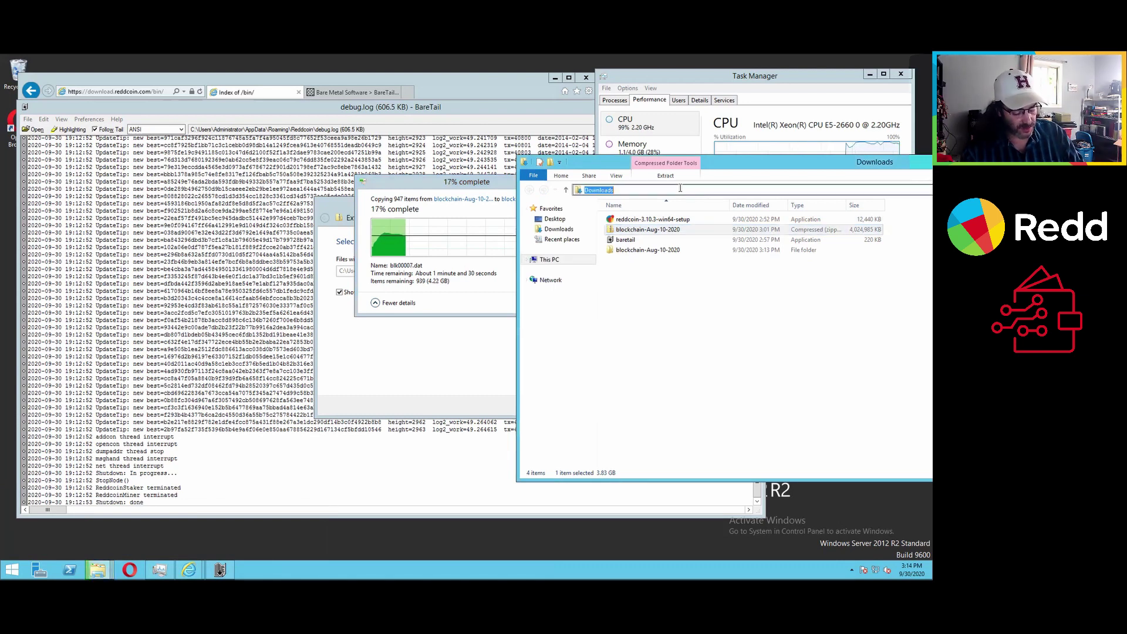
{"action": "type", "text": "C:\\Users\\Administrator\\AppData\\Roaming\\Reddcoin"}
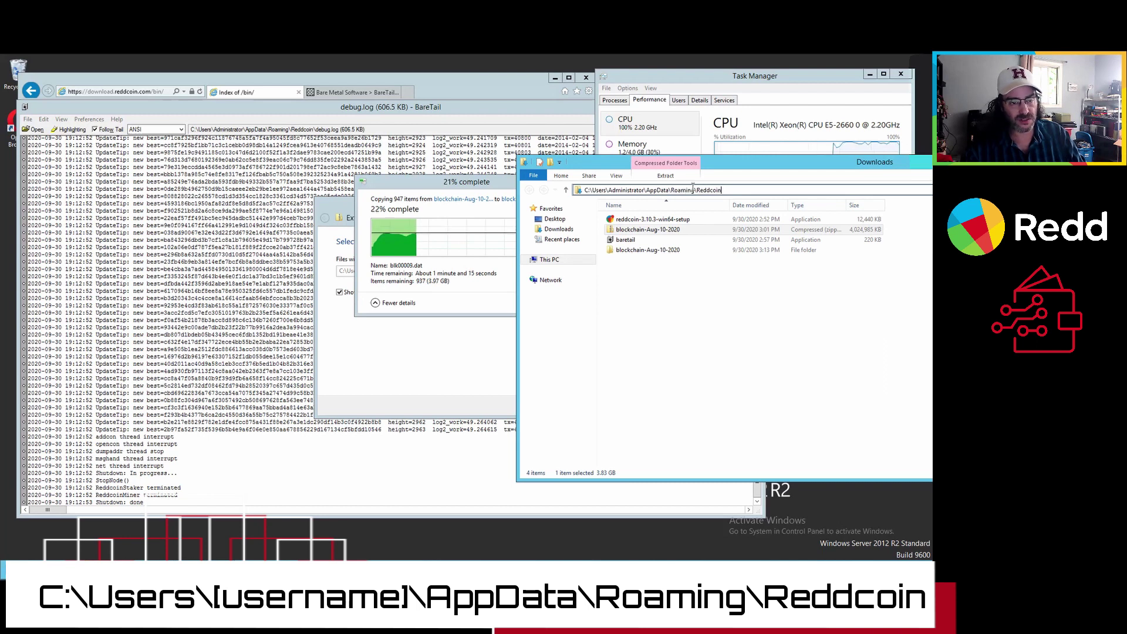
Go to %appdata% and open the Reddcoin data folder, moving its window up and left
{"action": "left_click_drag", "start_coordinate": [727, 190], "coordinate": [555, 188]}
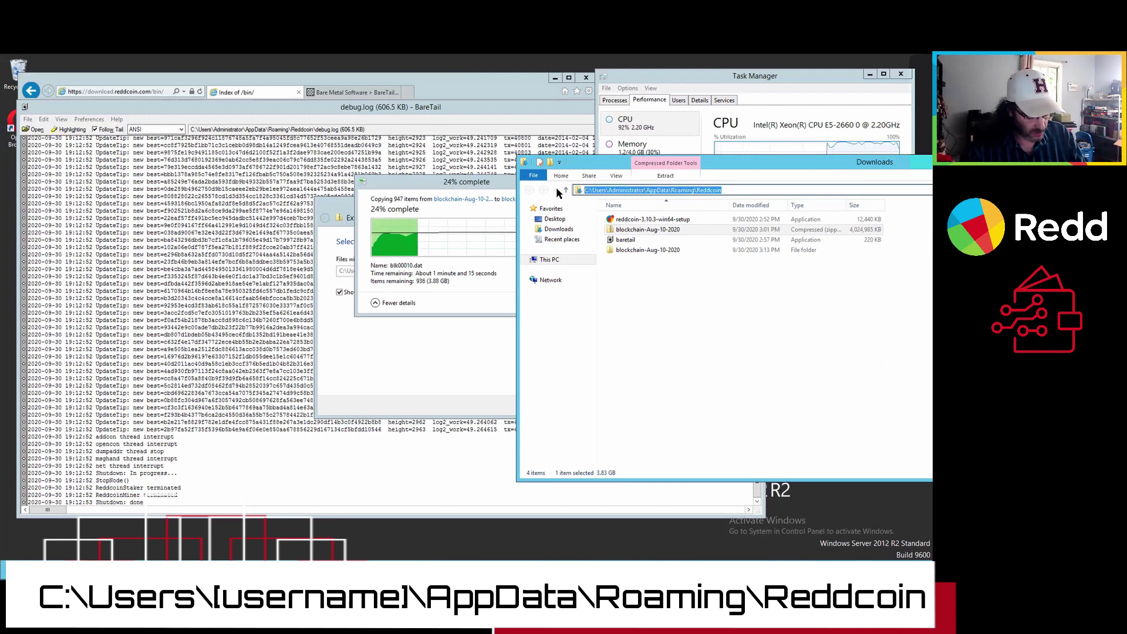
{"action": "type", "text": "%"}
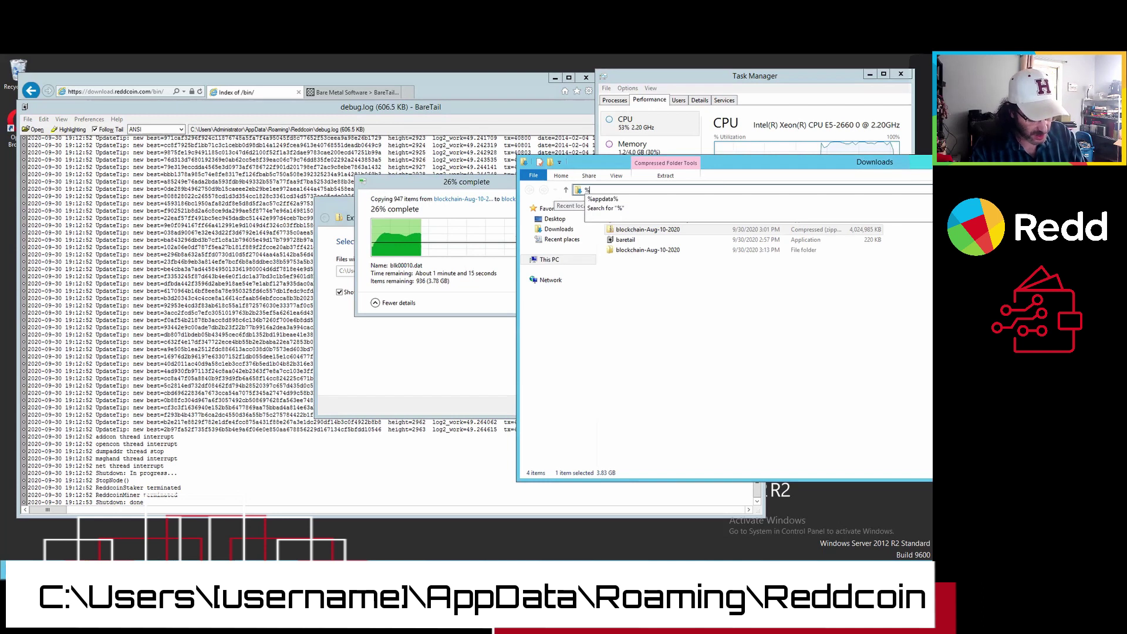
{"action": "type", "text": "appdata%"}
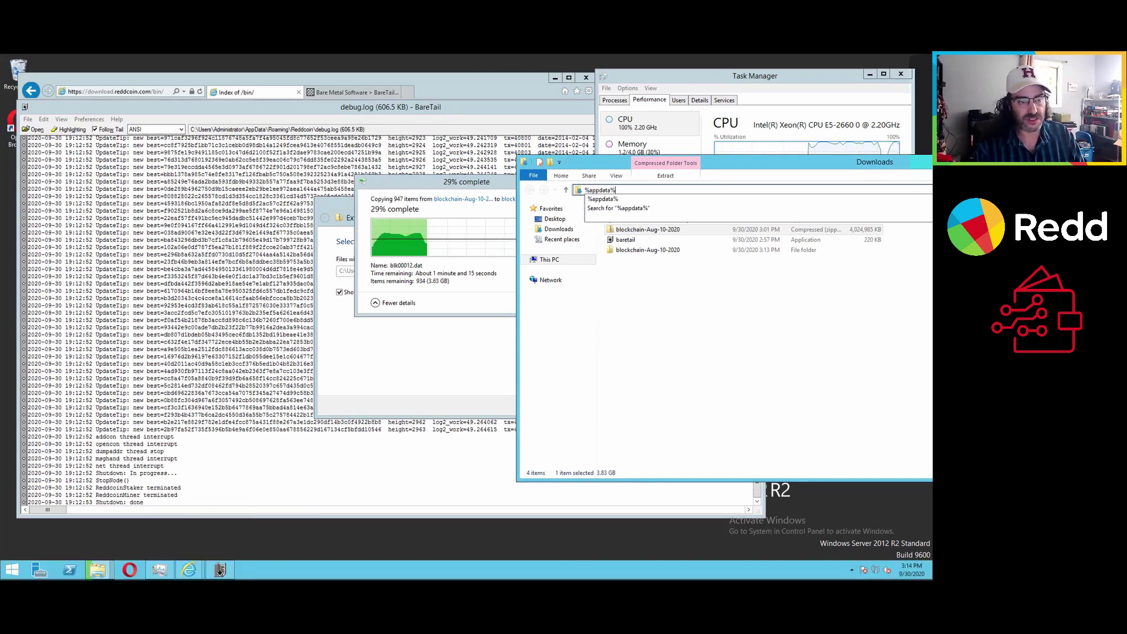
{"action": "key", "text": "Return"}
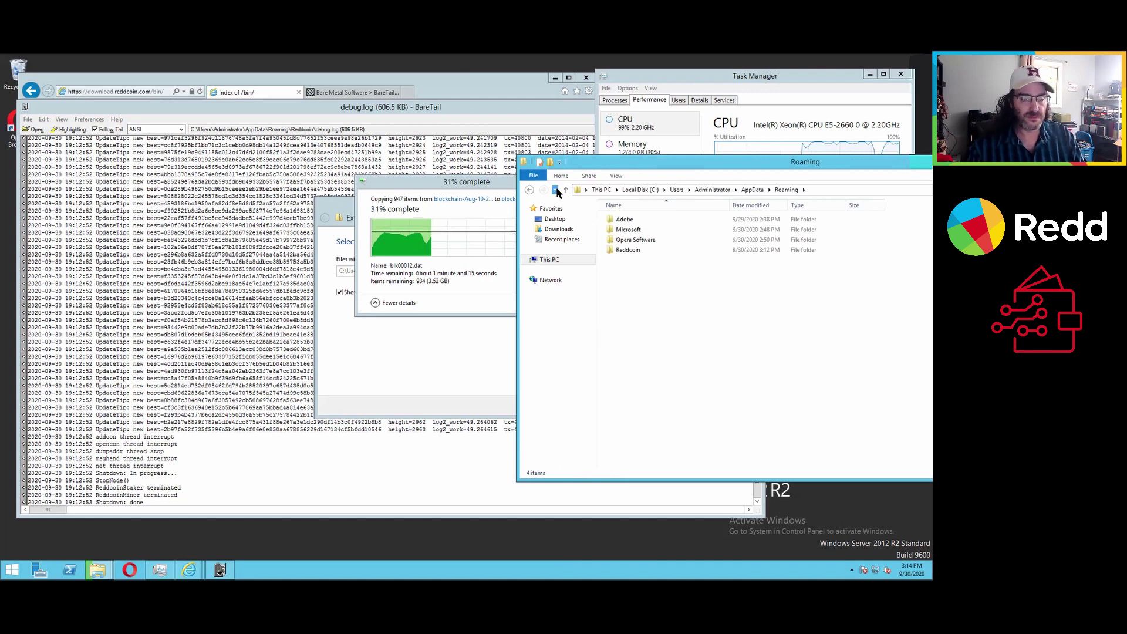
{"action": "double_click", "coordinate": [631, 251]}
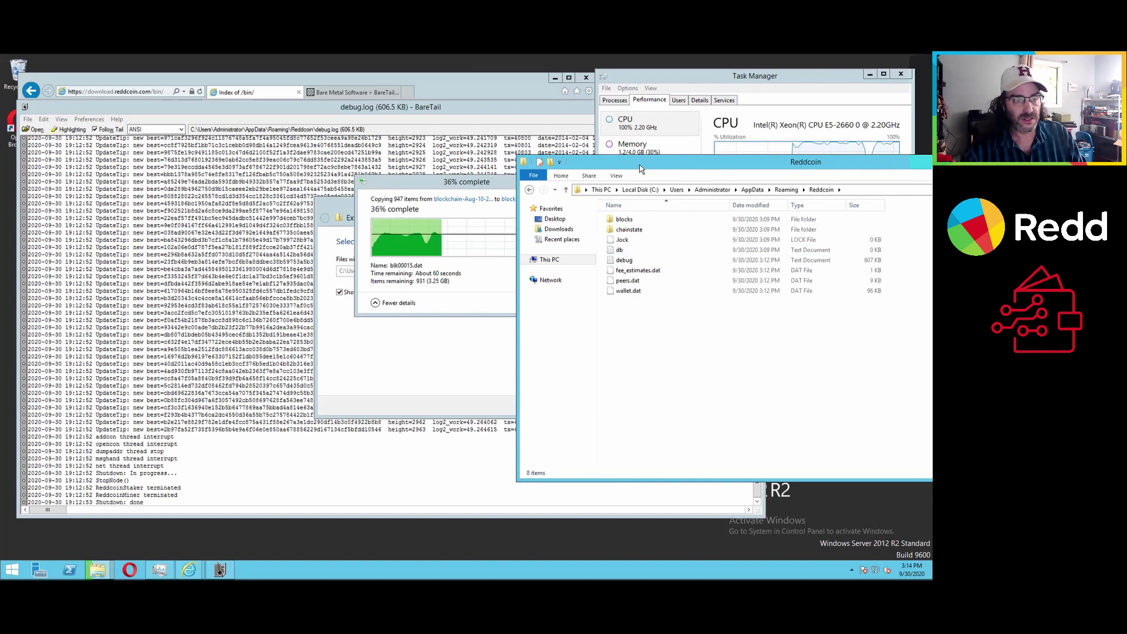
{"action": "left_click_drag", "start_coordinate": [638, 174], "coordinate": [220, 115]}
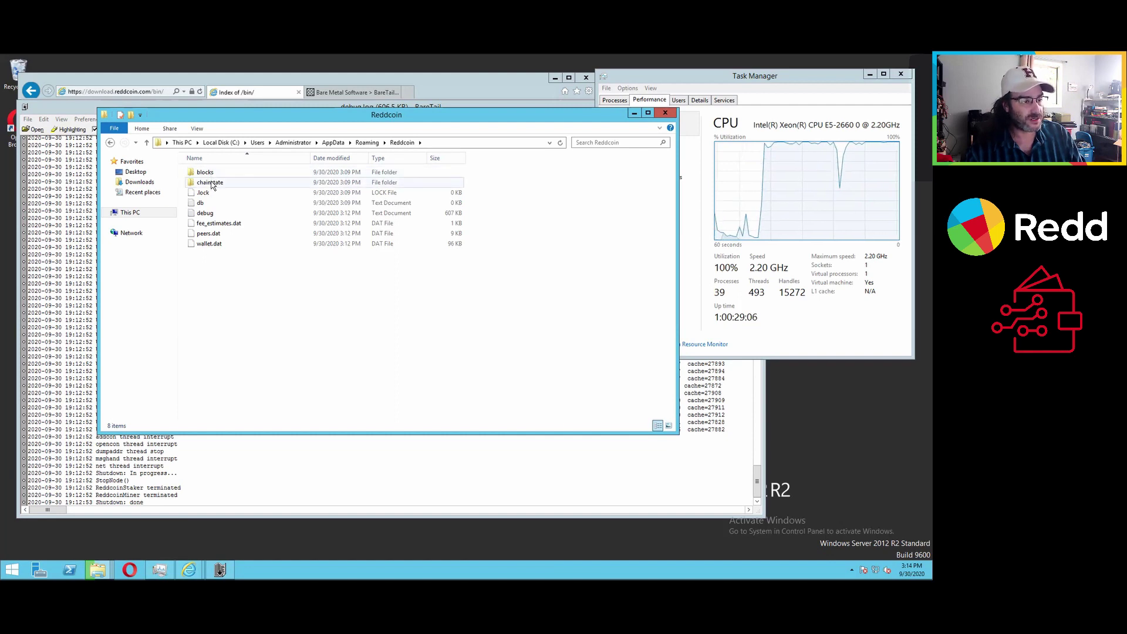
Wait for the extraction to finish so the blockchain-Aug-10-2020 folder opens with blocks and chainstate
{"action": "mouse_move", "coordinate": [212, 186]}
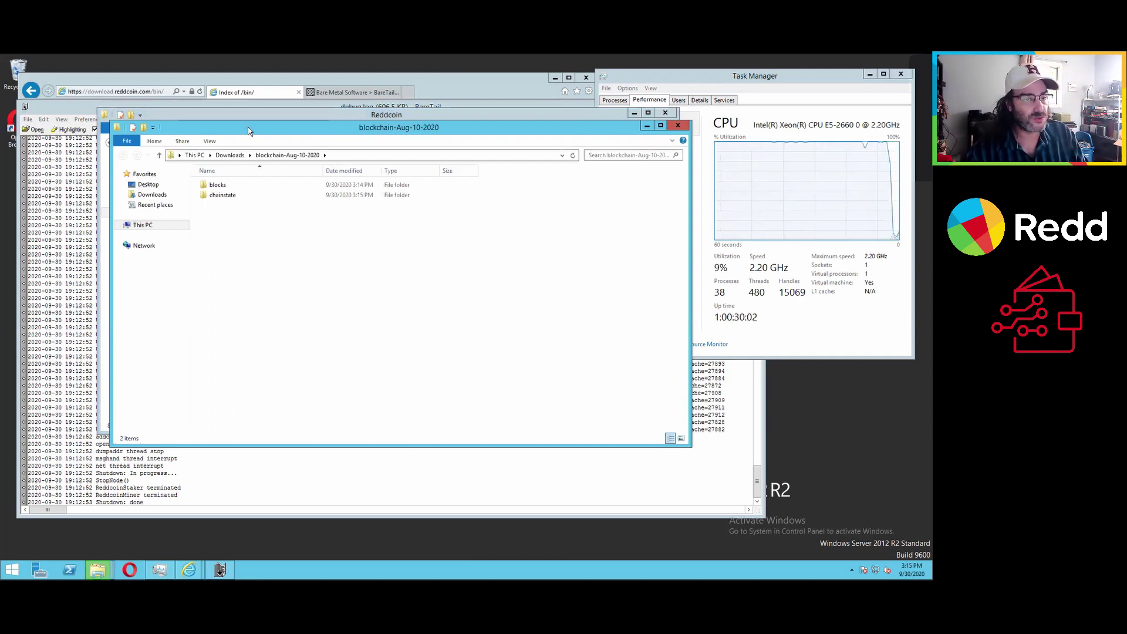
Arrange both folder windows side by side and delete Reddcoin's old blocks and chainstate folders
{"action": "left_click_drag", "start_coordinate": [248, 127], "coordinate": [486, 153]}
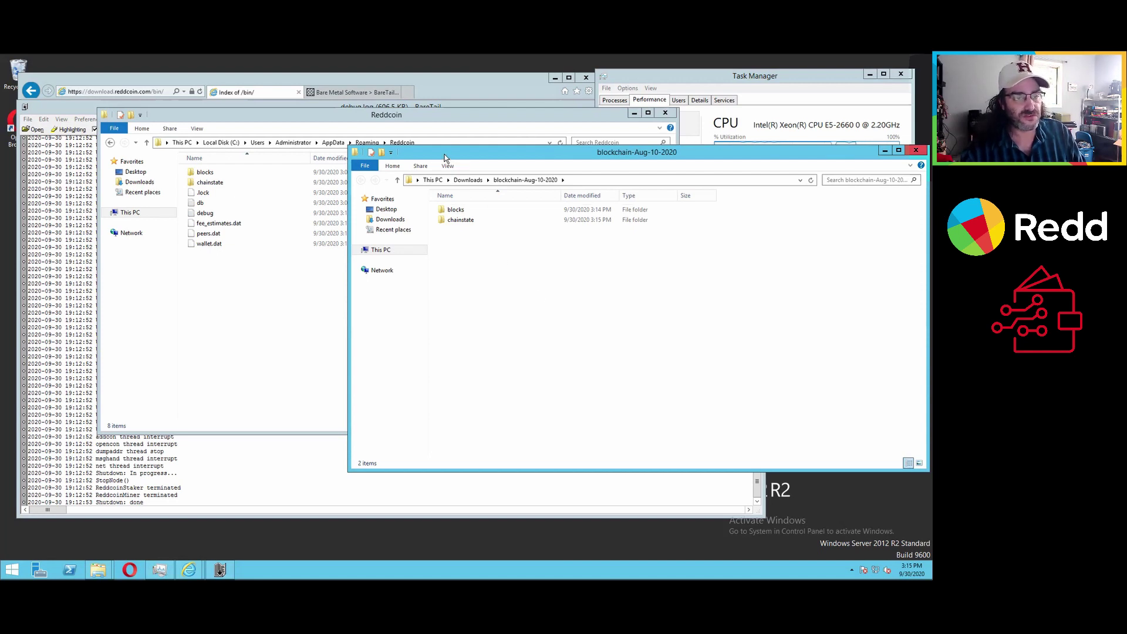
{"action": "left_click_drag", "start_coordinate": [448, 157], "coordinate": [458, 161]}
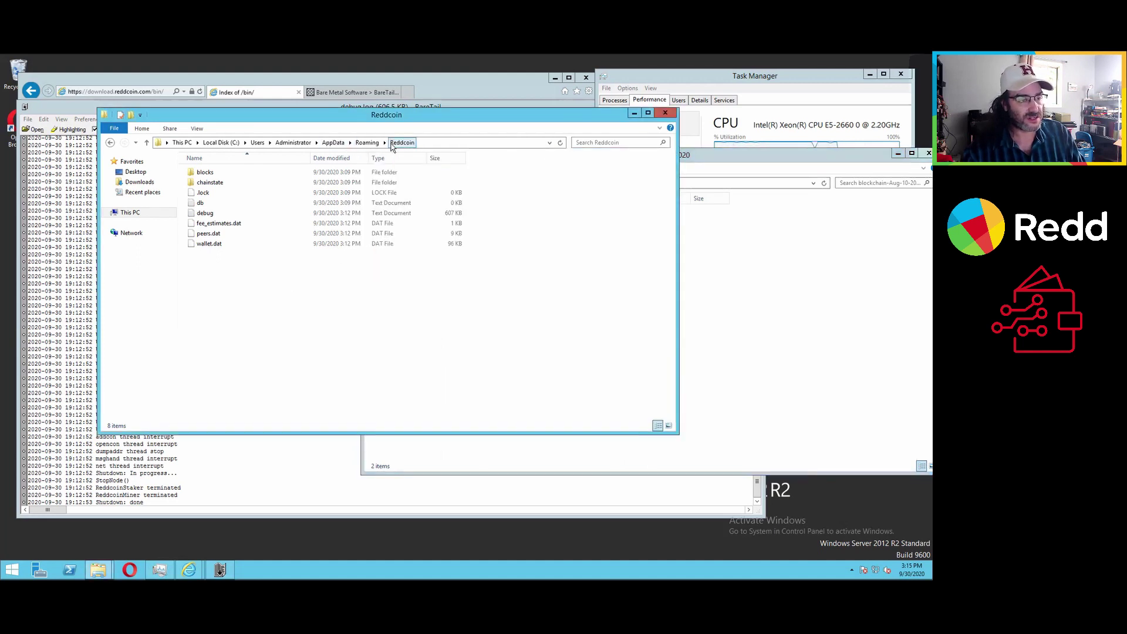
{"action": "left_click", "coordinate": [208, 174]}
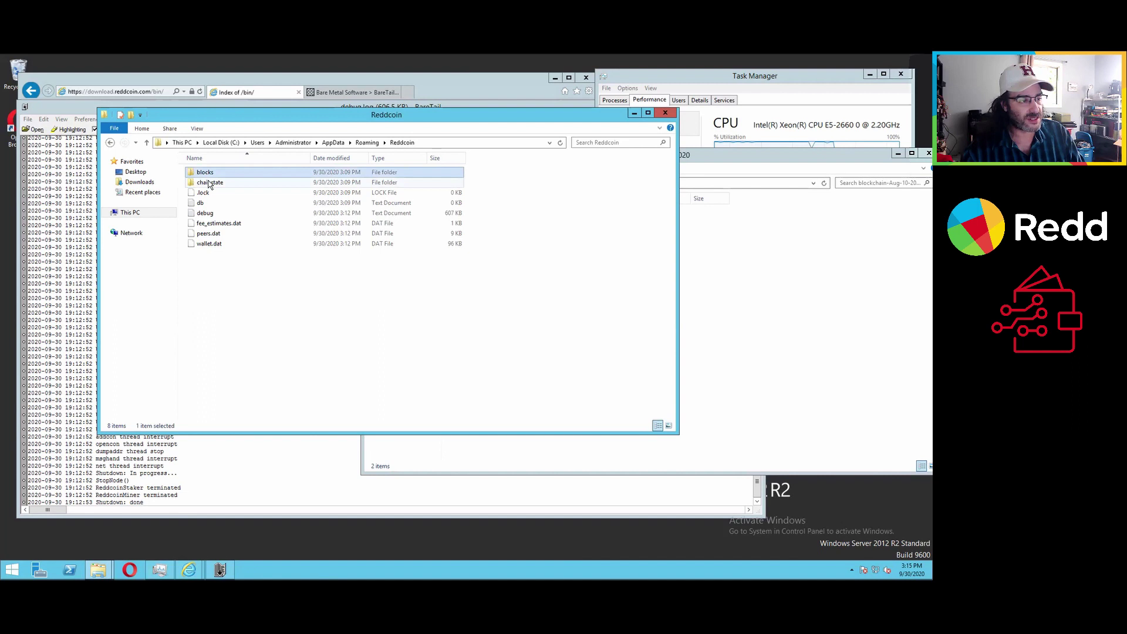
{"action": "left_click", "coordinate": [209, 183], "text": "ctrl"}
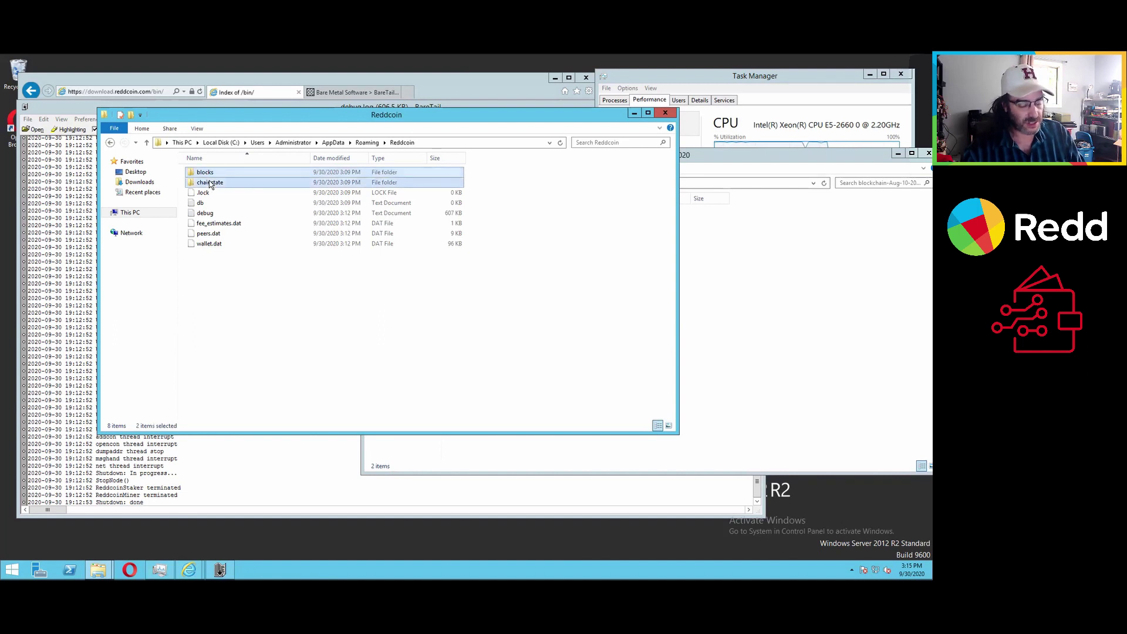
{"action": "key", "text": "Delete"}
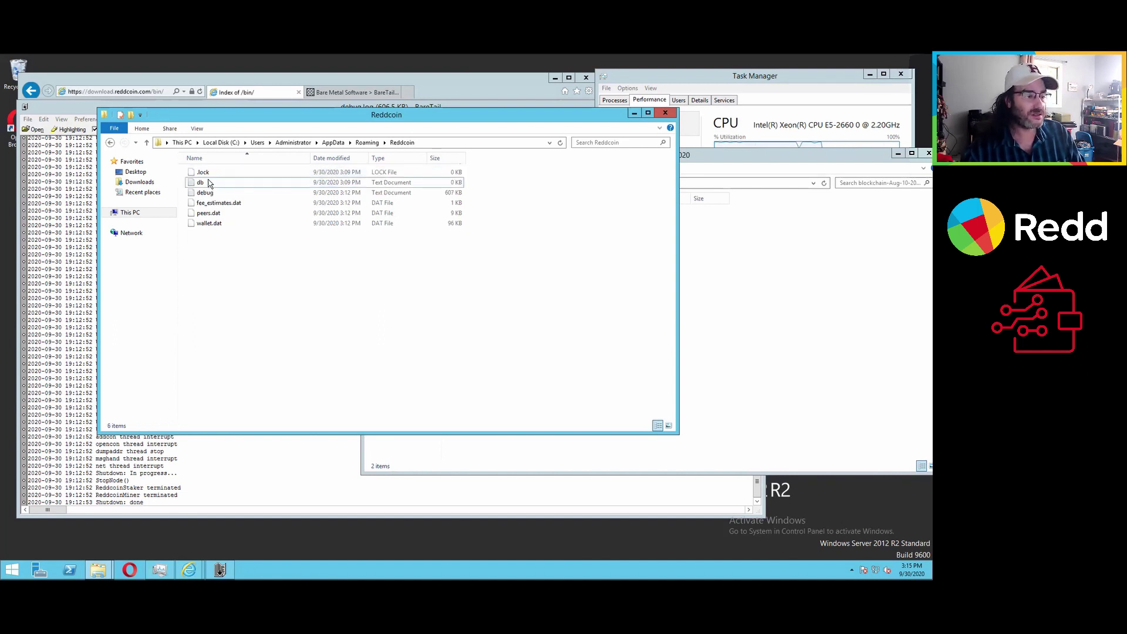
Move the extracted blocks and chainstate folders into the Reddcoin data folder
{"action": "left_click", "coordinate": [691, 260]}
{"action": "left_click_drag", "start_coordinate": [498, 236], "coordinate": [272, 290]}
{"action": "left_click", "coordinate": [766, 289]}
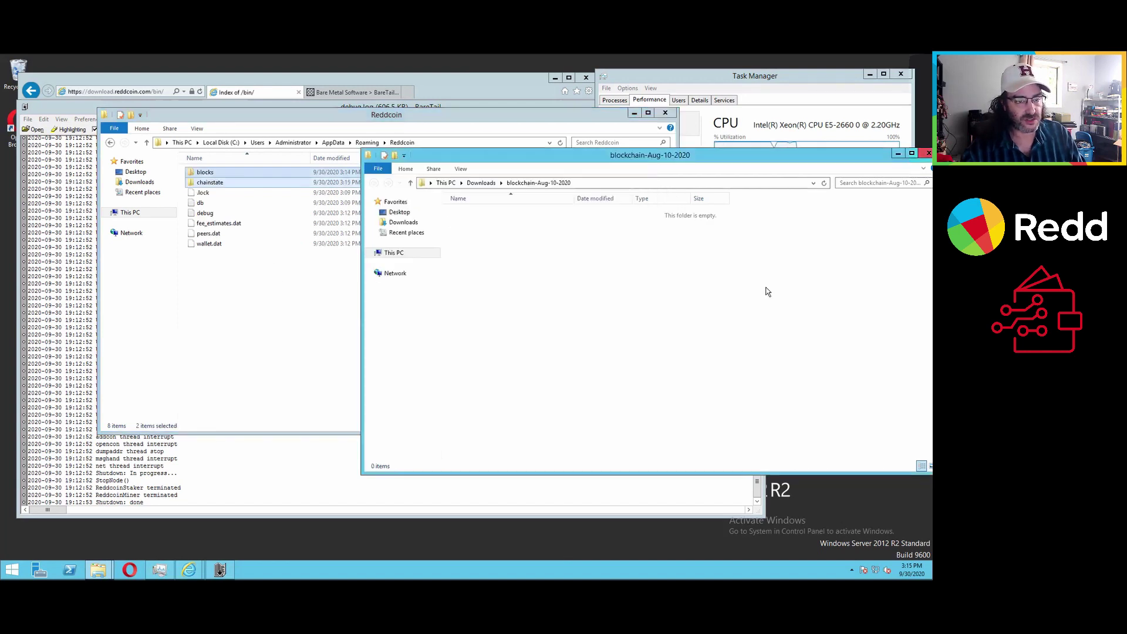
Check the new chainstate folder's size and file count in its Properties
{"action": "right_click", "coordinate": [243, 185]}
{"action": "left_click", "coordinate": [301, 310]}
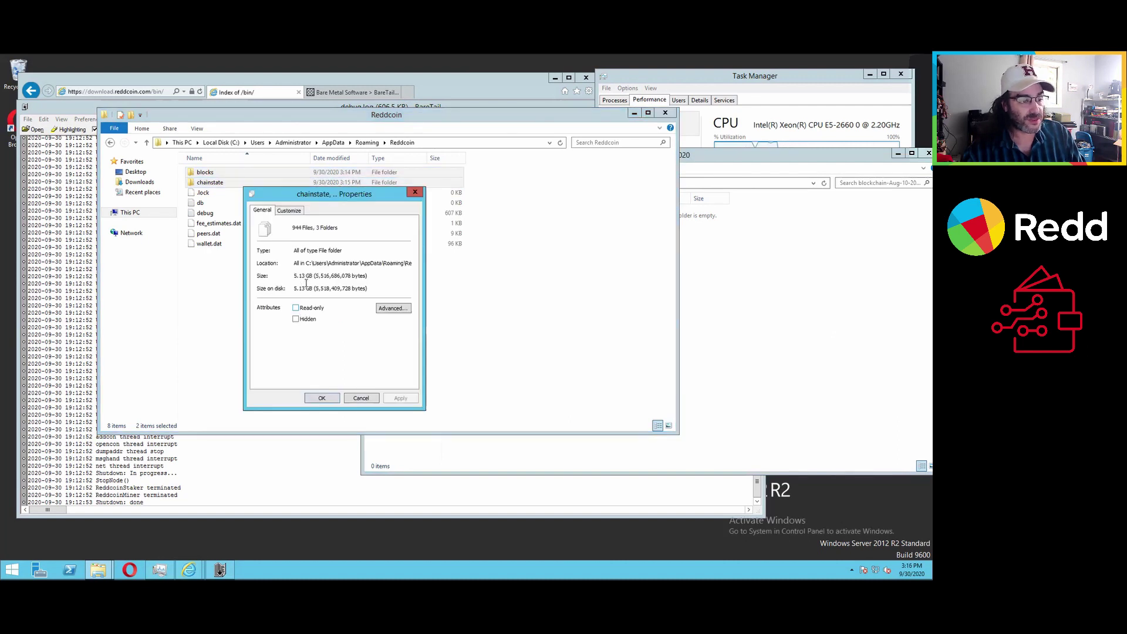
{"action": "left_click", "coordinate": [361, 399]}
Look inside the new blocks and chainstate folders, then return to the Reddcoin folder with nothing selected
{"action": "left_click", "coordinate": [202, 173]}
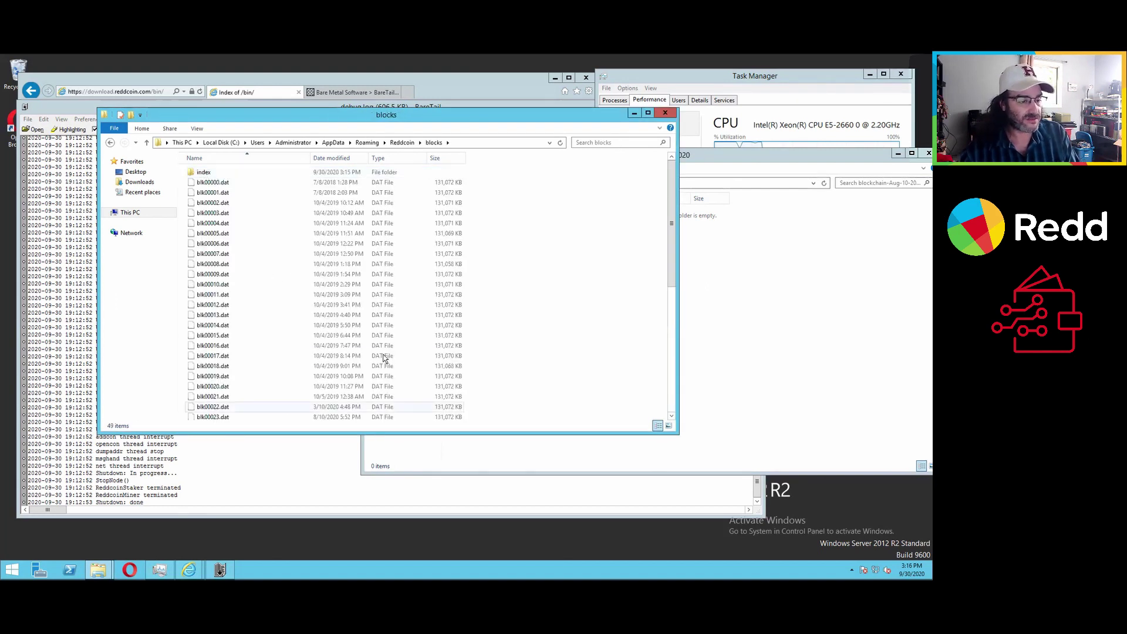
{"action": "key", "text": "BackSpace"}
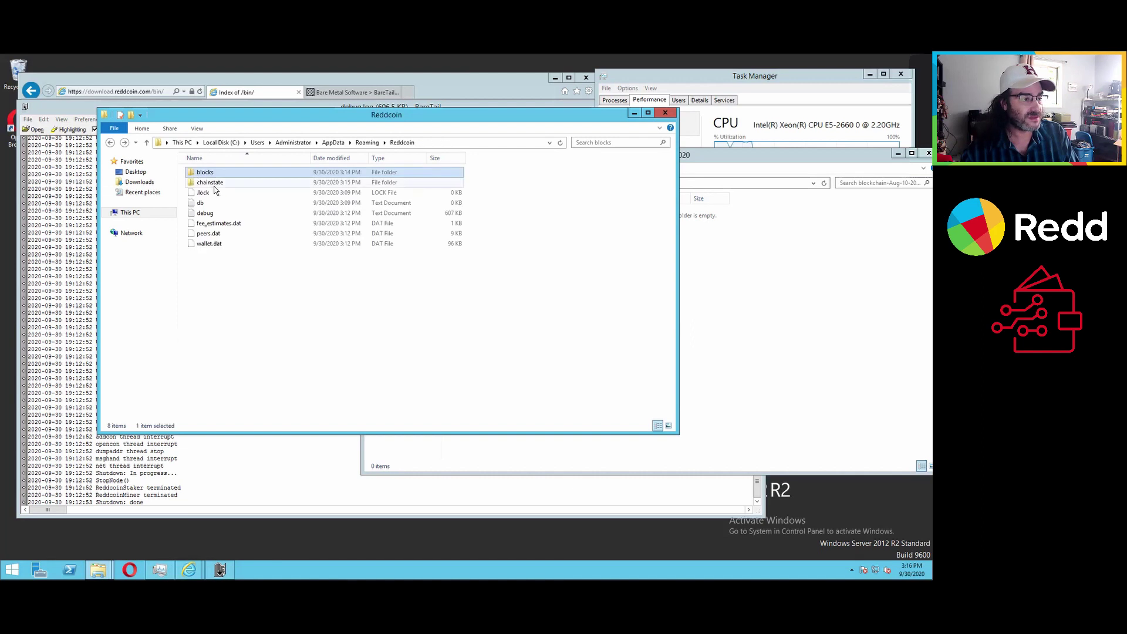
{"action": "double_click", "coordinate": [211, 182]}
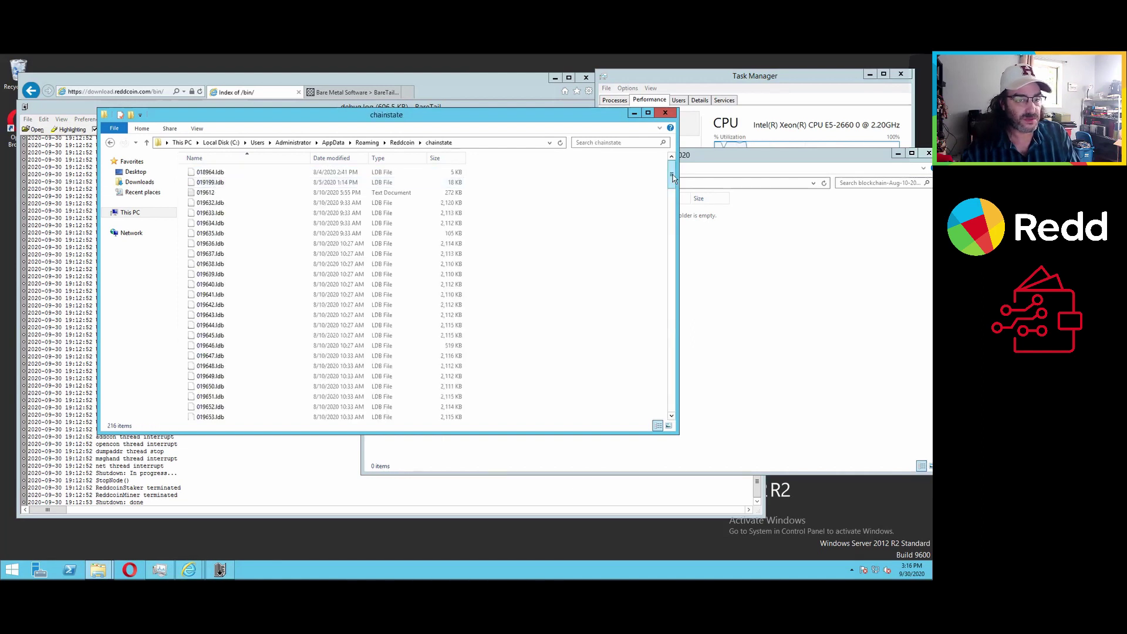
{"action": "left_click_drag", "start_coordinate": [672, 178], "coordinate": [666, 339]}
{"action": "scroll", "coordinate": [660, 208], "scroll_direction": "down", "scroll_amount": 2}
{"action": "key", "text": "BackSpace"}
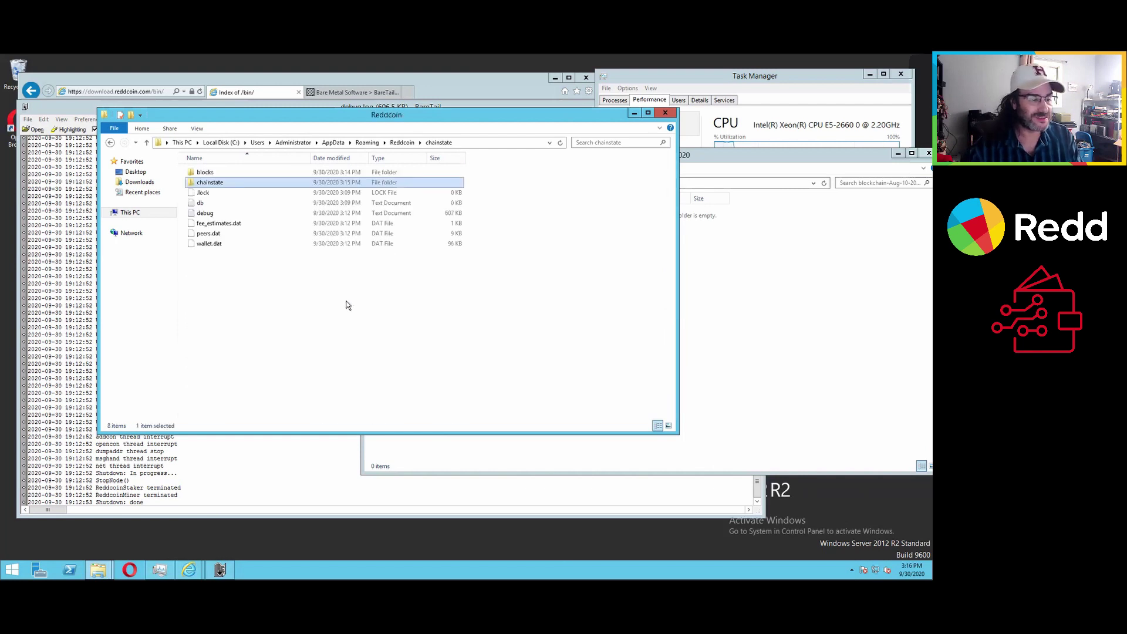
{"action": "left_click", "coordinate": [286, 312]}
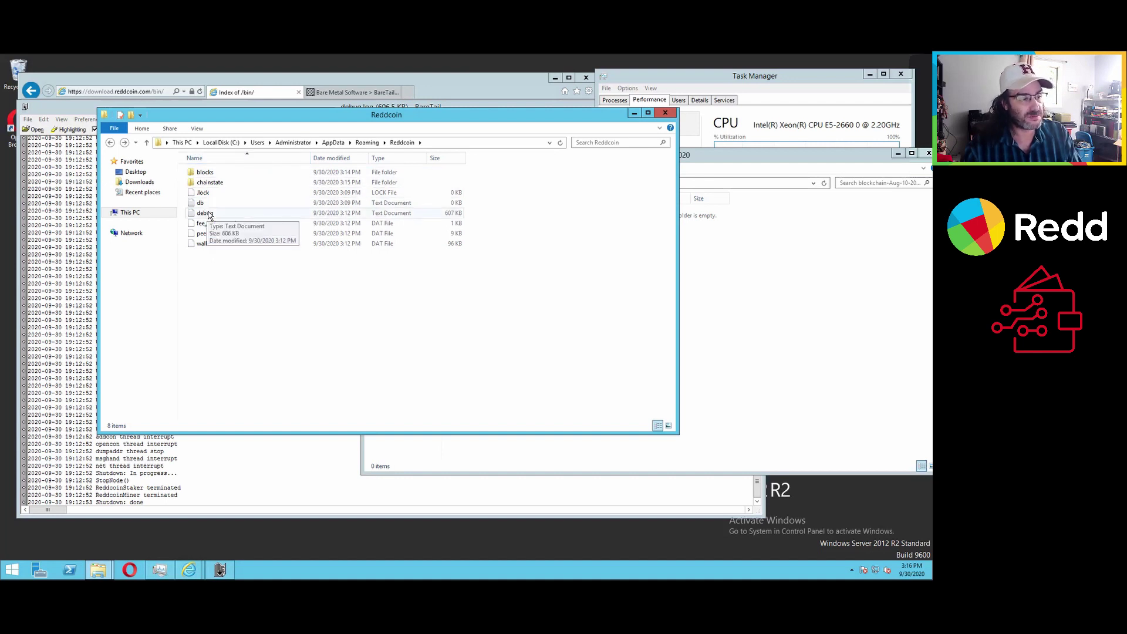
Minimize the Reddcoin folder window and close the empty blockchain-Aug-10-2020 window
{"action": "left_click", "coordinate": [634, 113]}
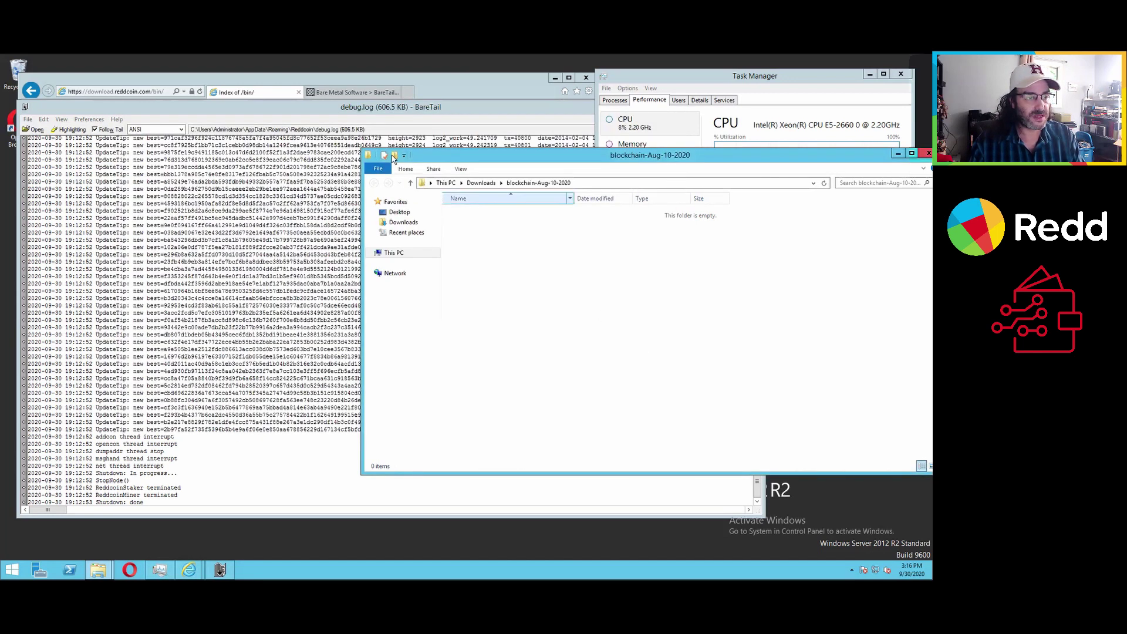
{"action": "left_click_drag", "start_coordinate": [860, 160], "coordinate": [736, 159]}
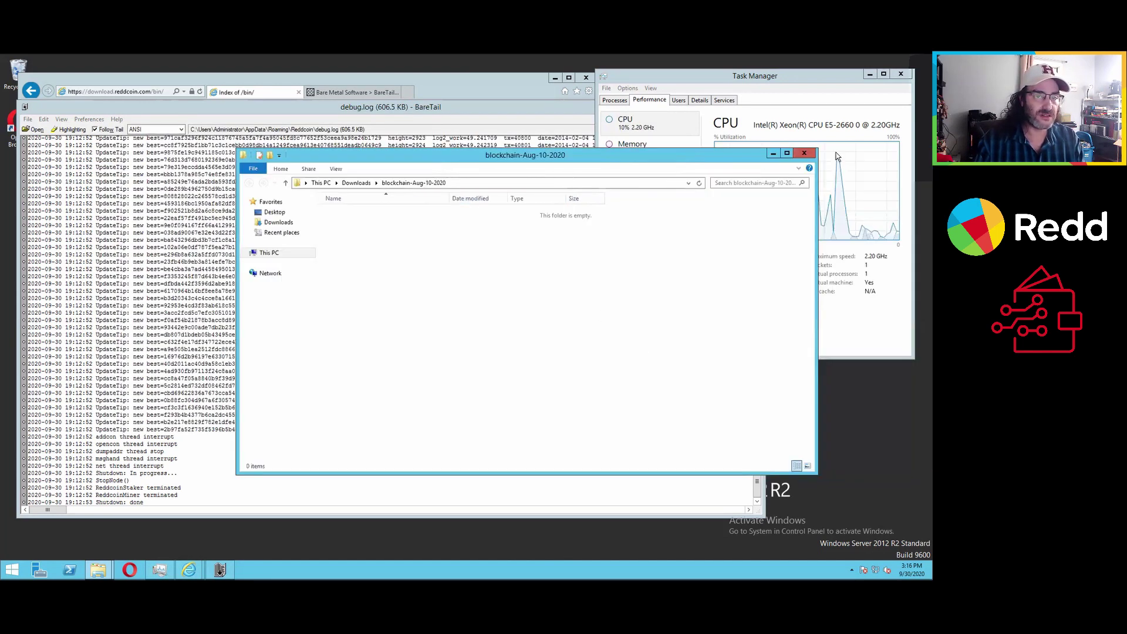
{"action": "left_click", "coordinate": [804, 154]}
Launch Reddcoin Core (64-bit) from the Start screen's app list
{"action": "left_click", "coordinate": [12, 569]}
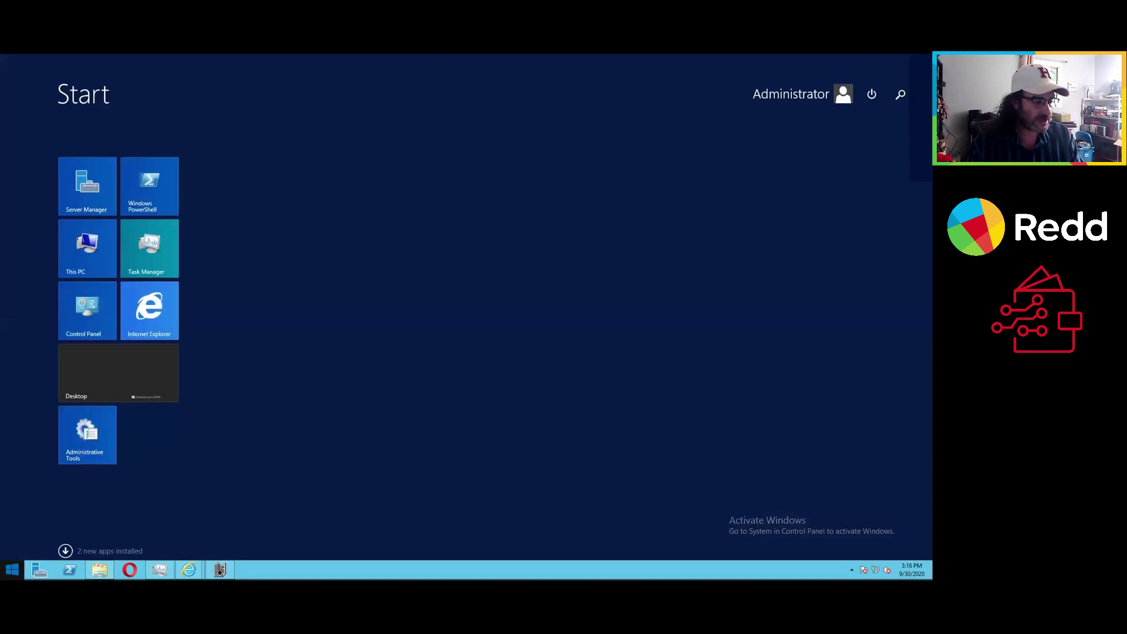
{"action": "left_click", "coordinate": [70, 554]}
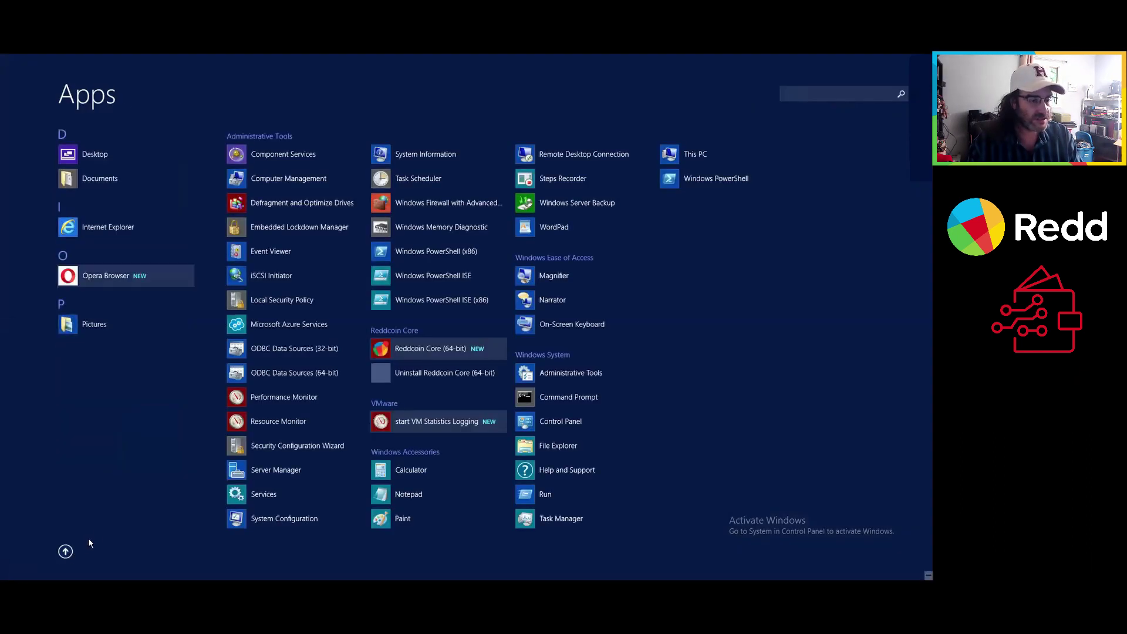
{"action": "left_click", "coordinate": [418, 350]}
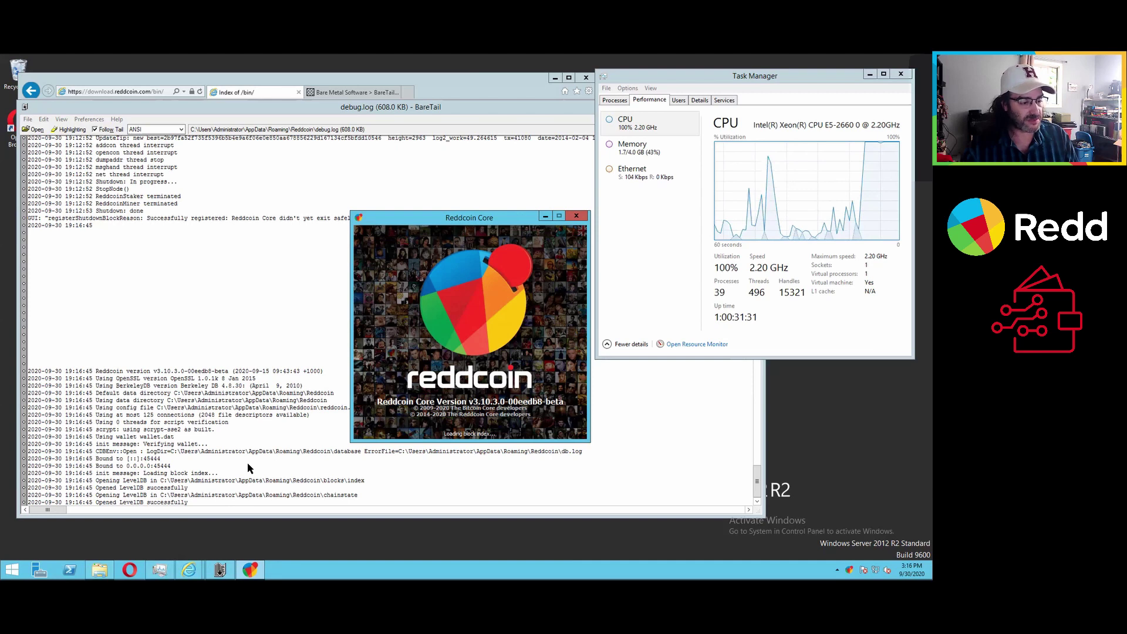
Dismiss the Reddcoin Core taskbar menu and wait for the wallet to load, syncing 7 weeks behind
{"action": "right_click", "coordinate": [249, 569]}
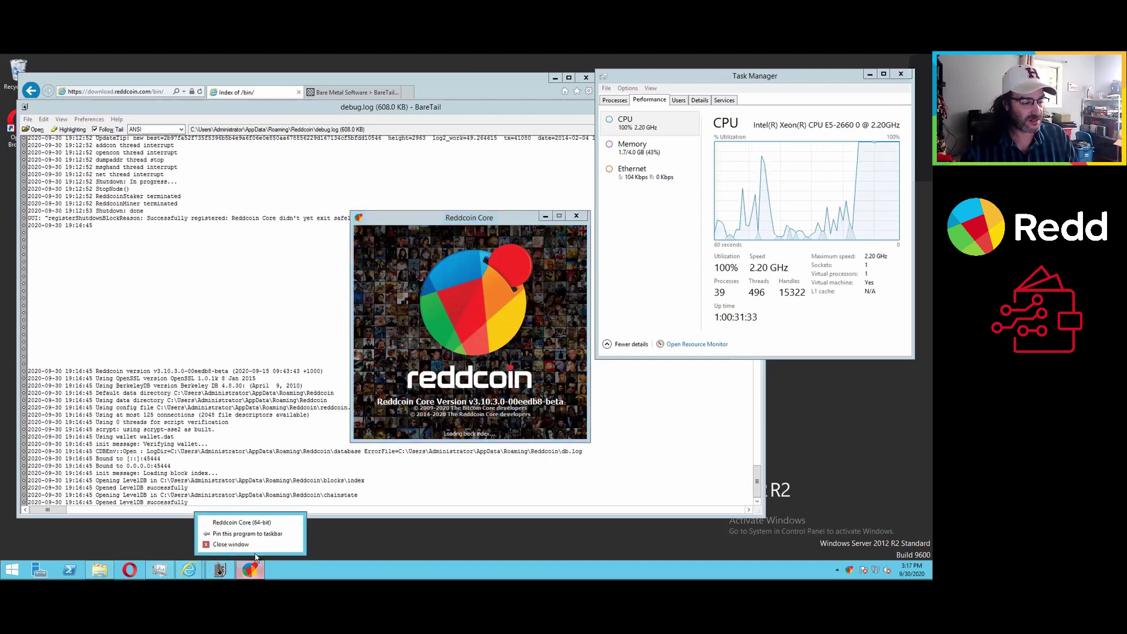
{"action": "left_click", "coordinate": [257, 534]}
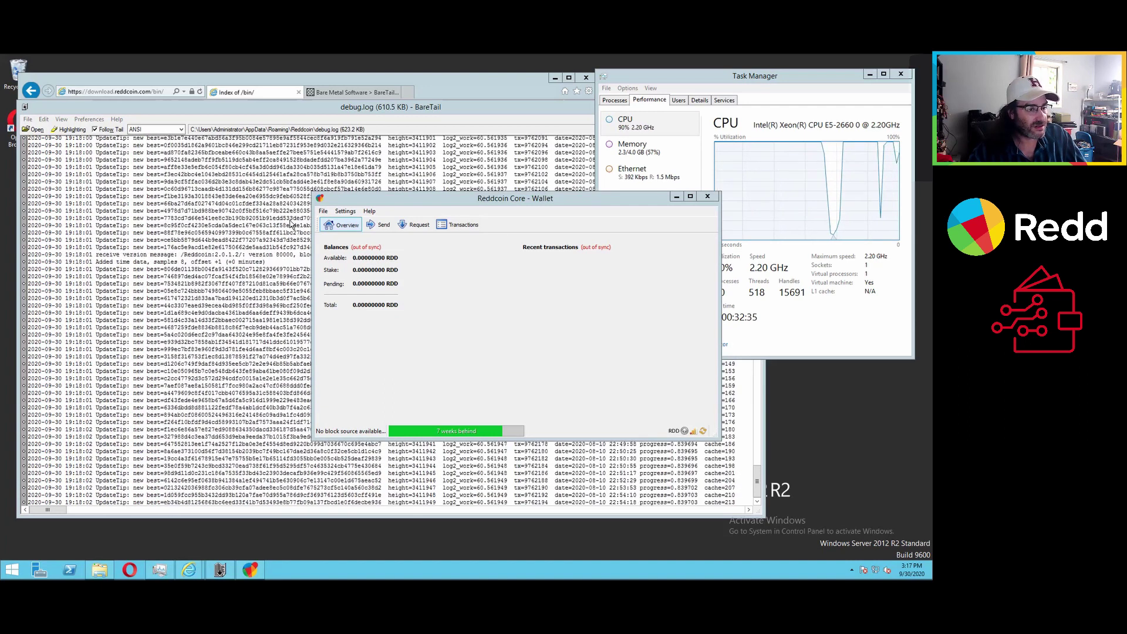
Show the debug window's peer list sorted by User Agent, widened to reveal full versions
{"action": "left_click", "coordinate": [369, 211]}
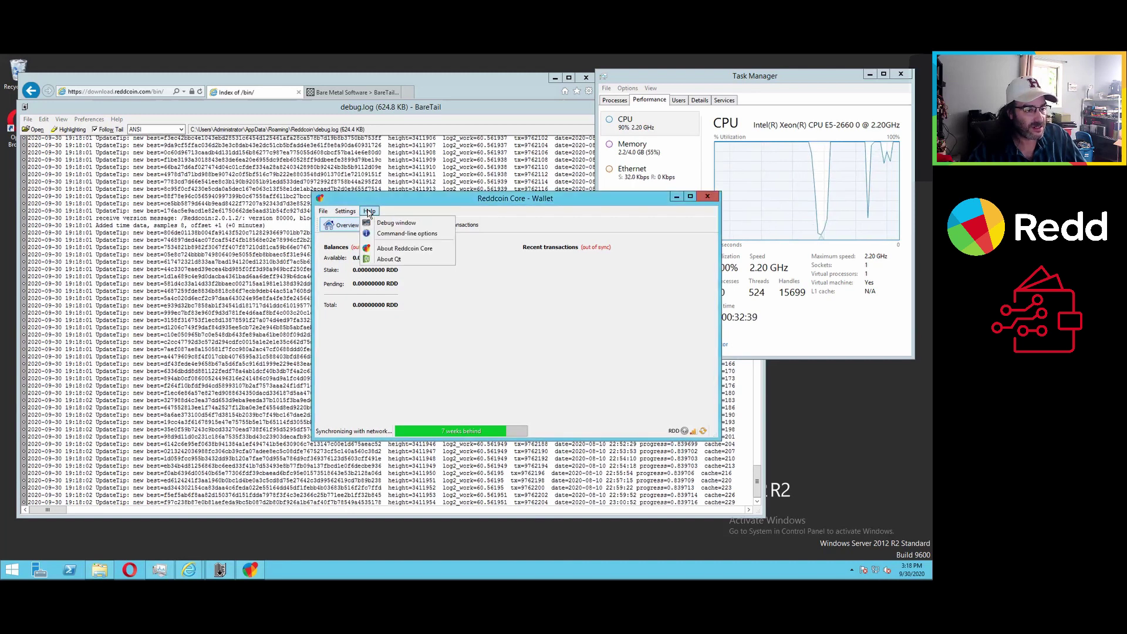
{"action": "left_click", "coordinate": [379, 225]}
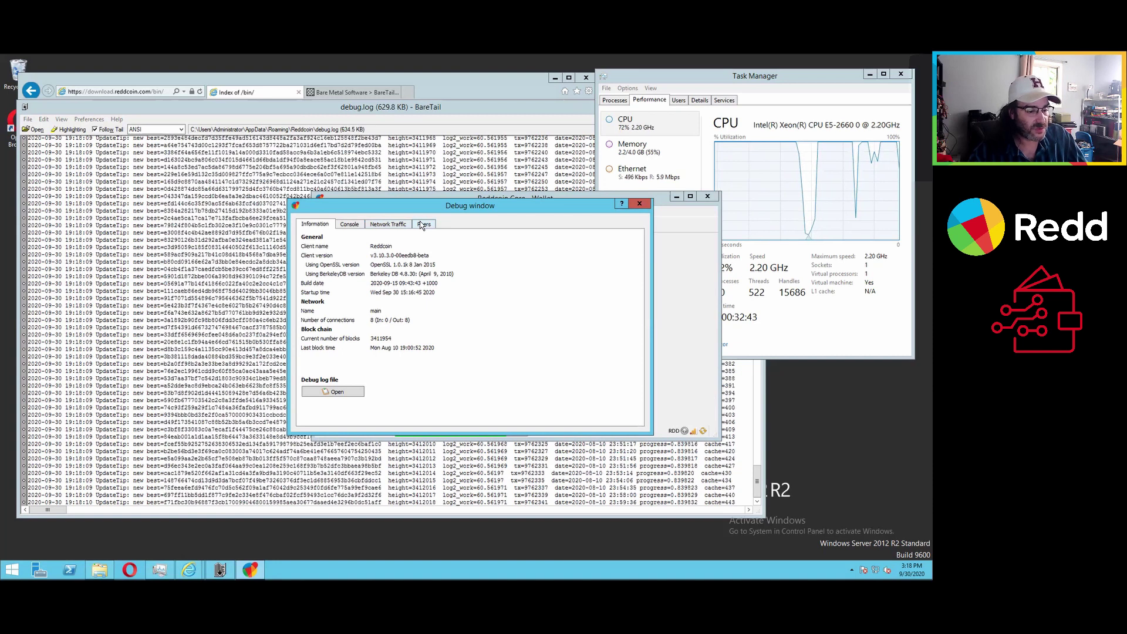
{"action": "left_click", "coordinate": [421, 226]}
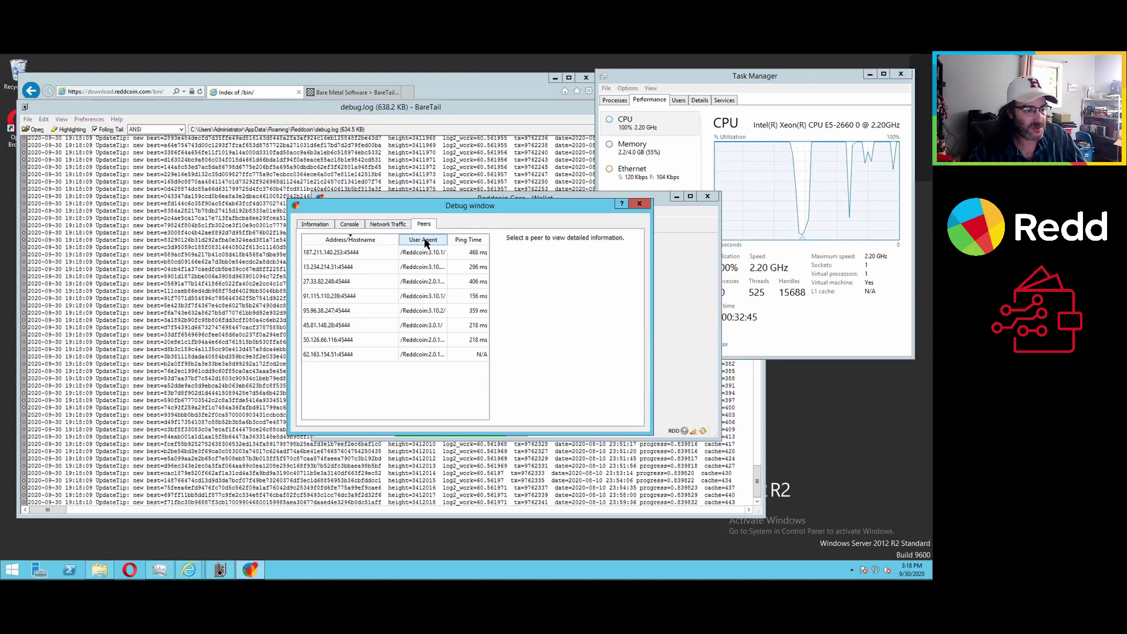
{"action": "left_click", "coordinate": [428, 240]}
{"action": "left_click_drag", "start_coordinate": [446, 240], "coordinate": [469, 235]}
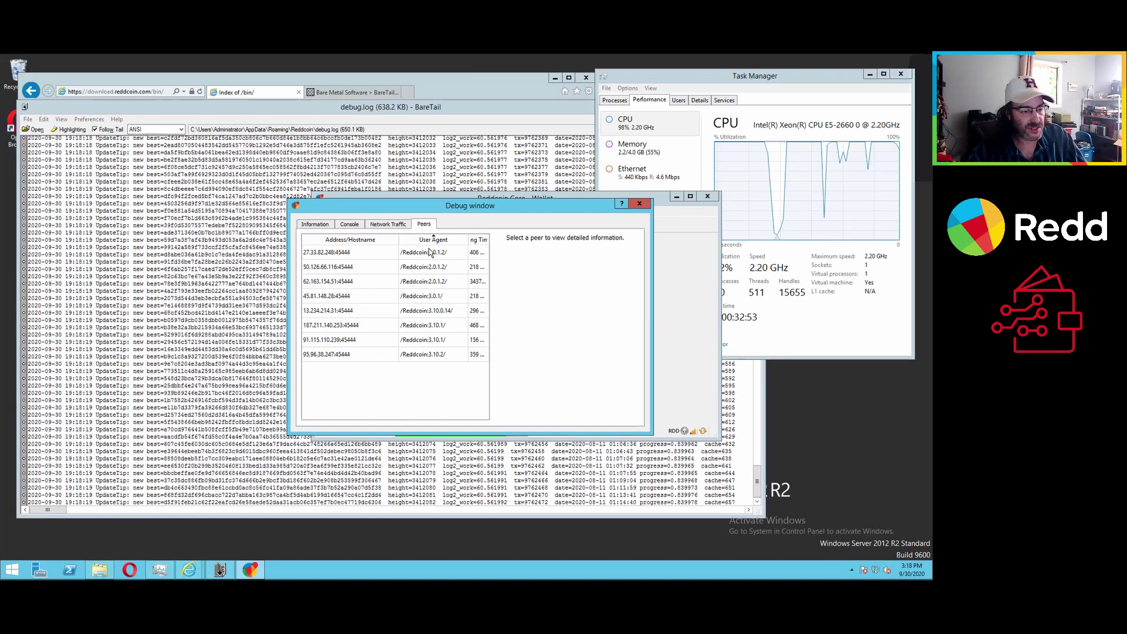
{"action": "left_click", "coordinate": [431, 287]}
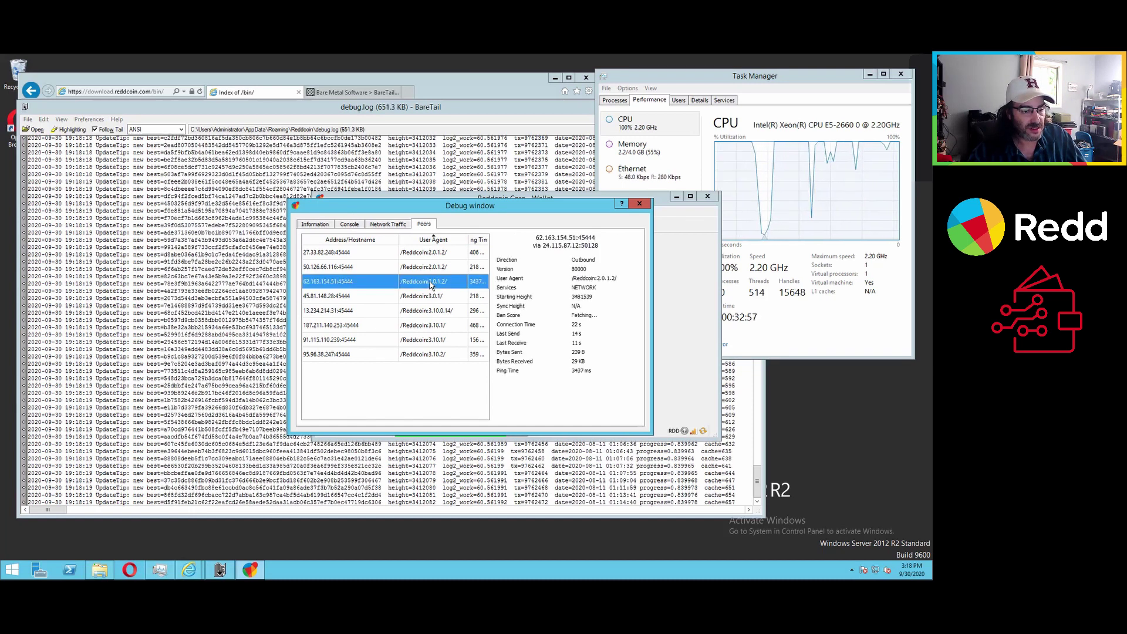
{"action": "left_click", "coordinate": [429, 271]}
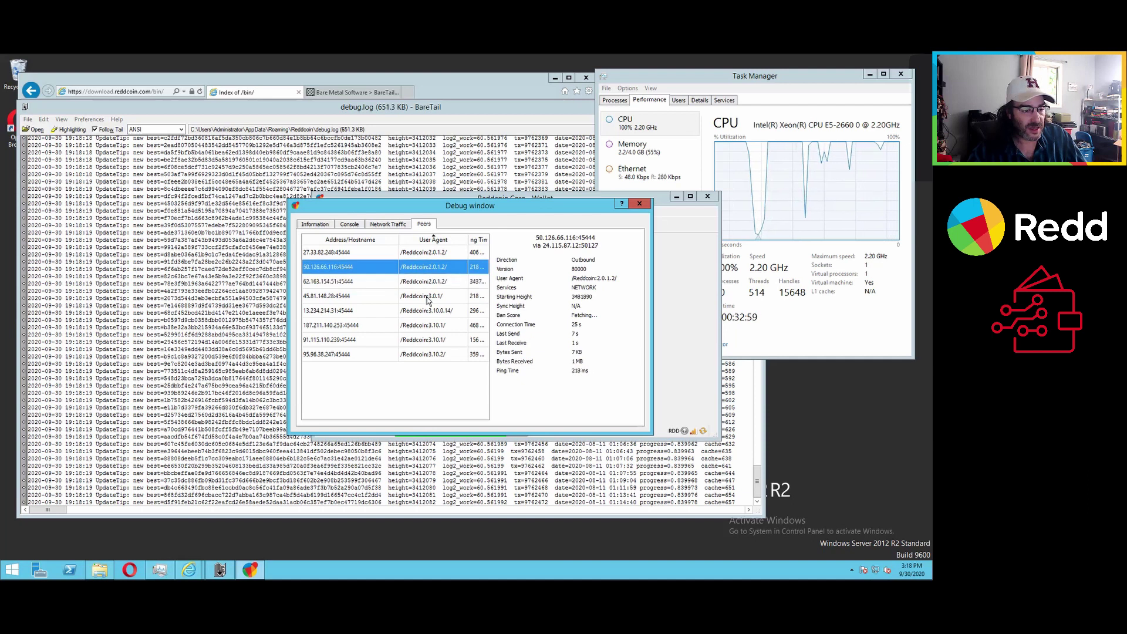
{"action": "left_click", "coordinate": [428, 298]}
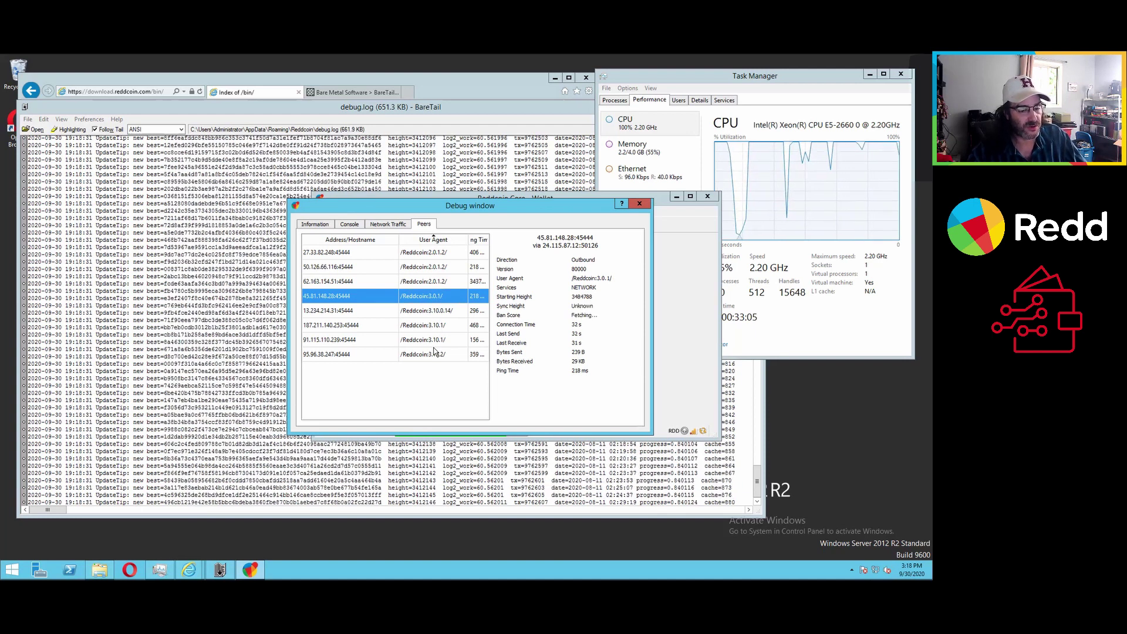
{"action": "left_click", "coordinate": [433, 269]}
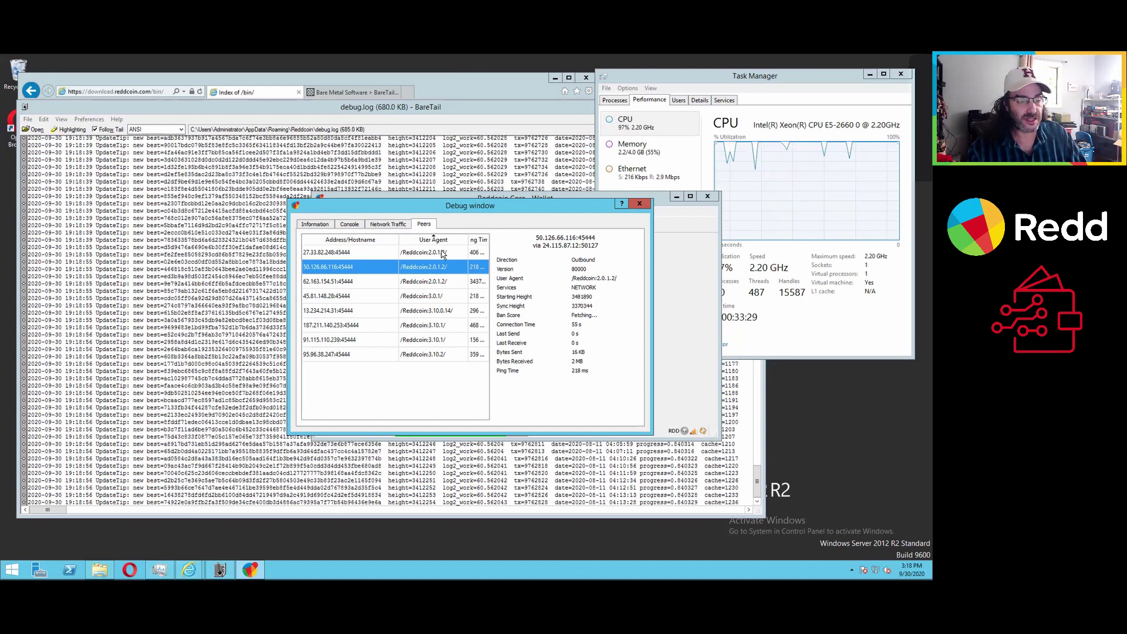
{"action": "left_click", "coordinate": [442, 253]}
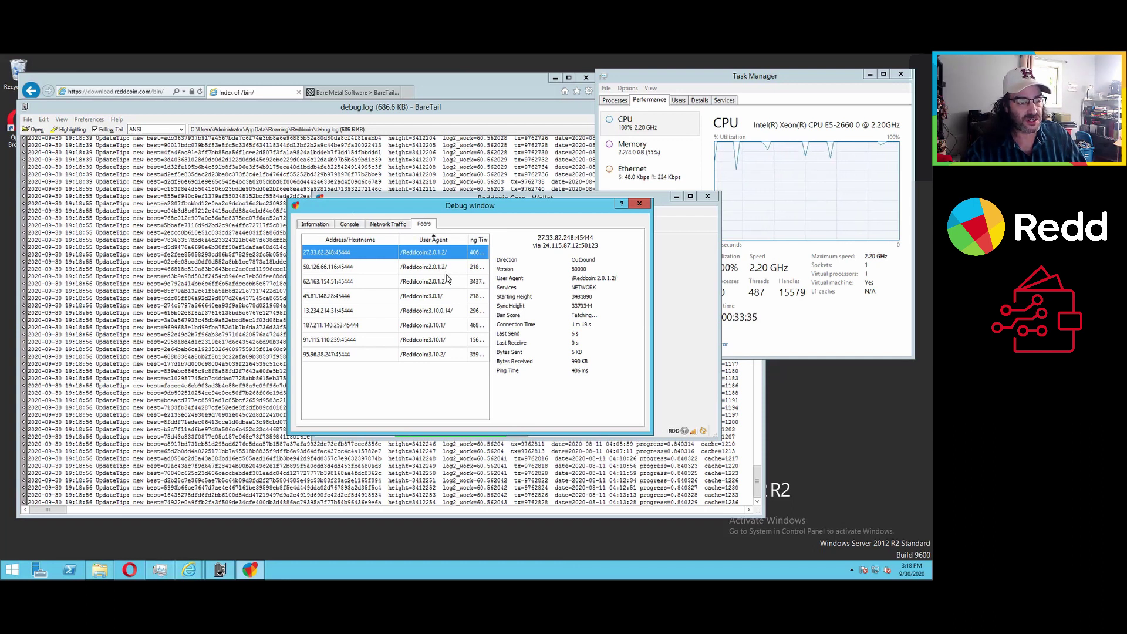
{"action": "left_click", "coordinate": [447, 269]}
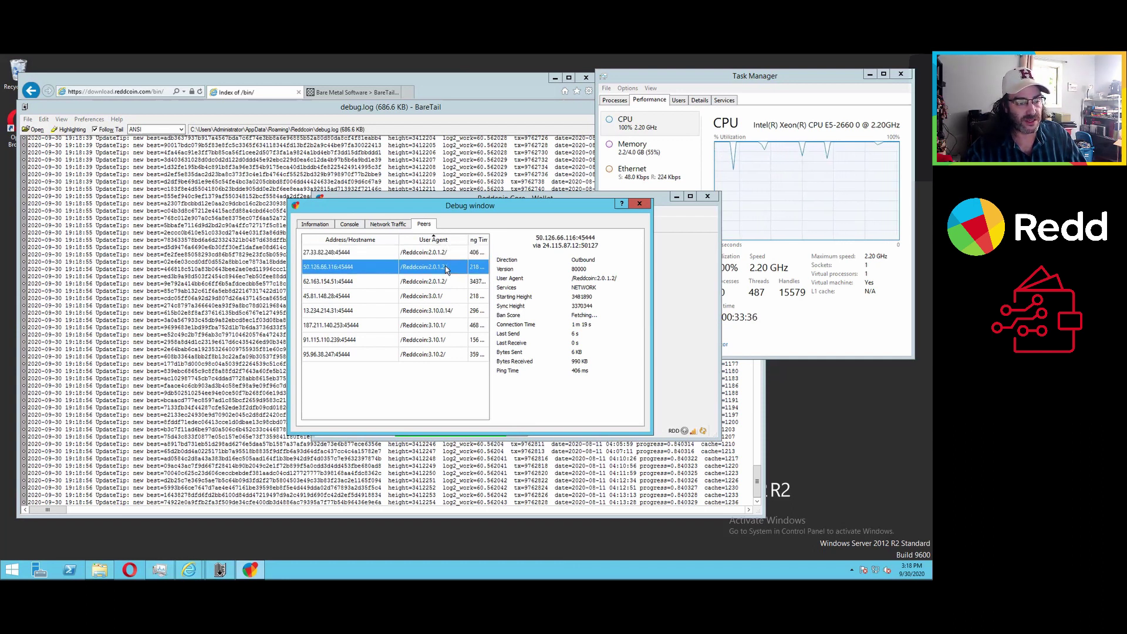
{"action": "right_click", "coordinate": [447, 269]}
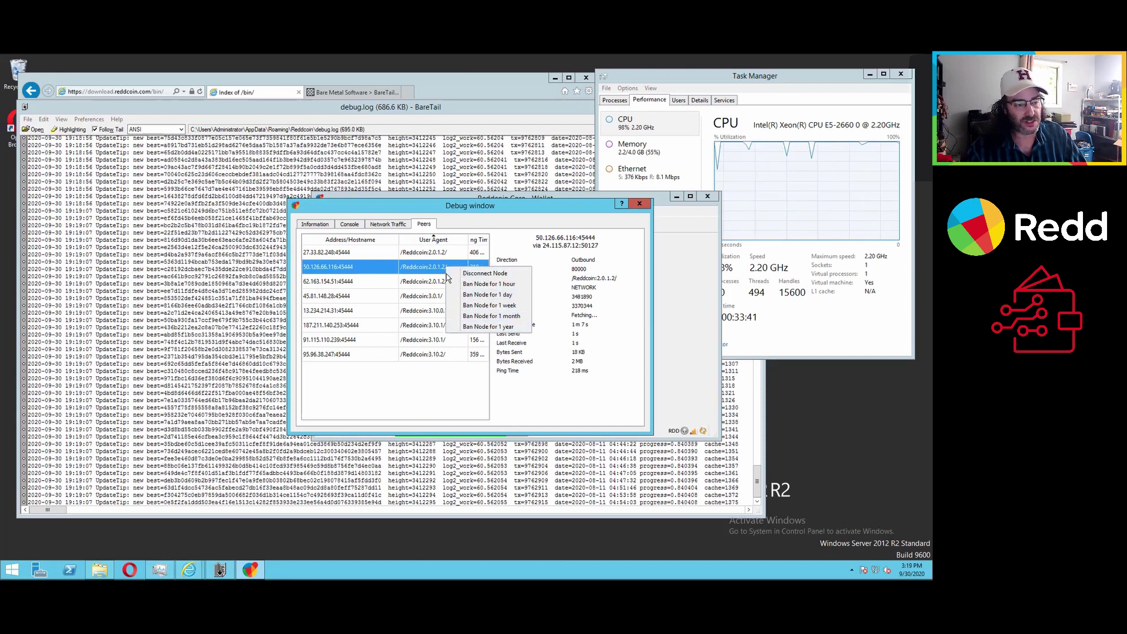
{"action": "left_click", "coordinate": [467, 274]}
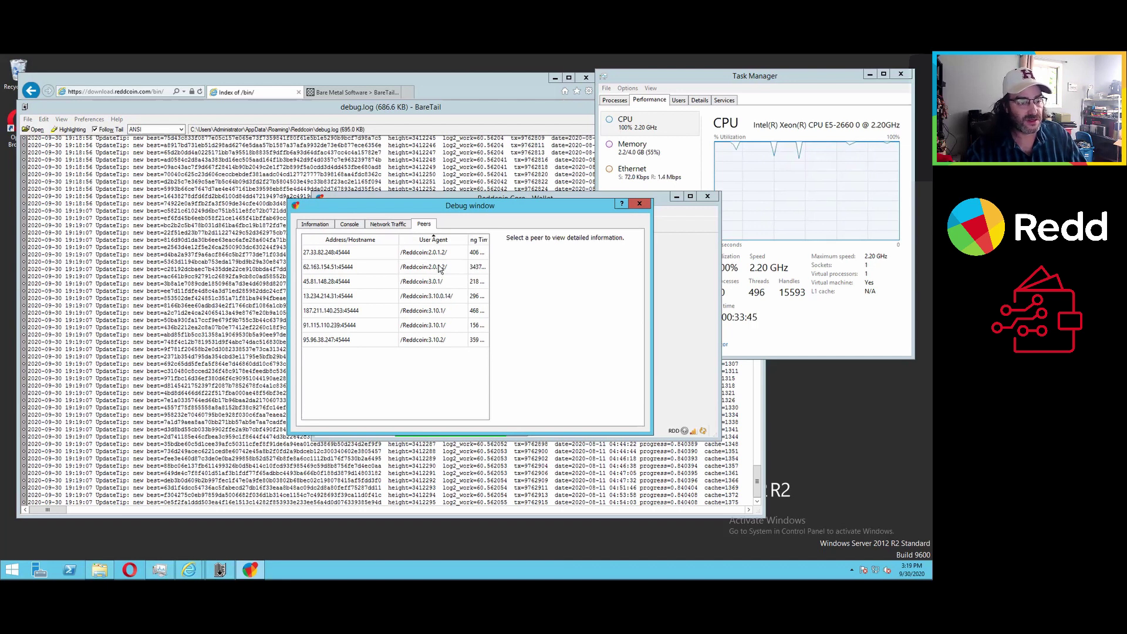
{"action": "left_click", "coordinate": [436, 269]}
{"action": "right_click", "coordinate": [436, 269]}
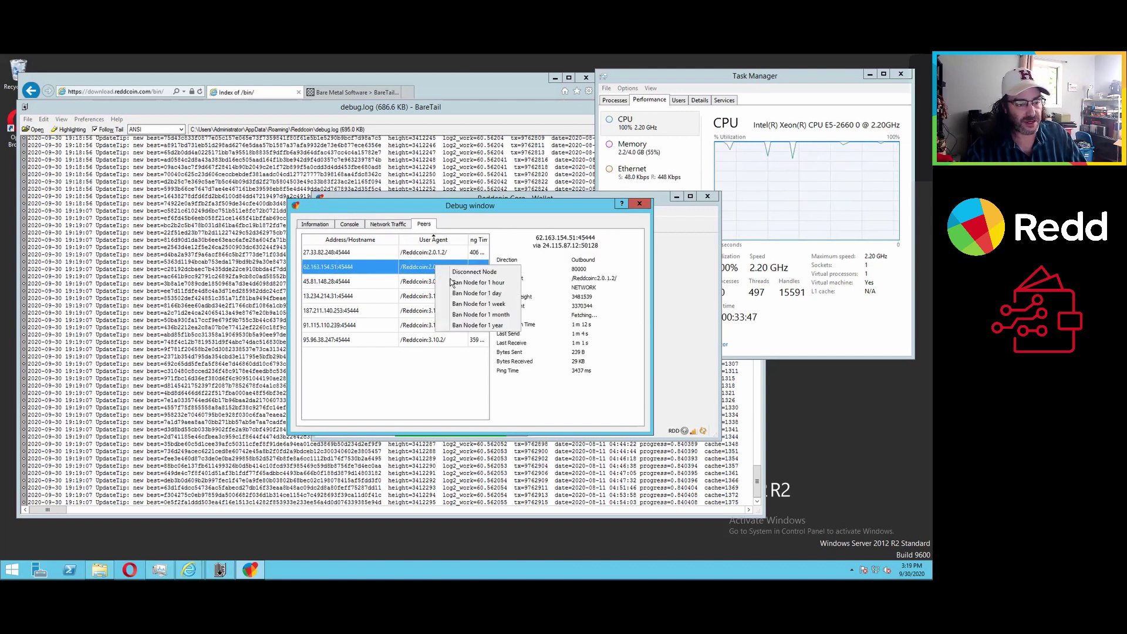
{"action": "left_click", "coordinate": [456, 283]}
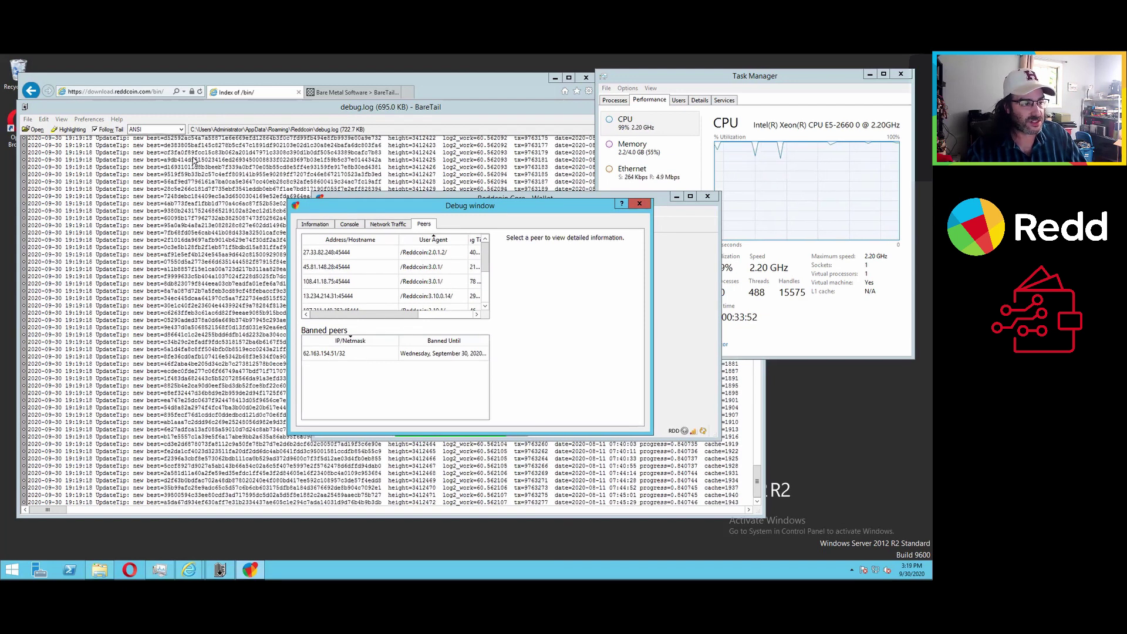
{"action": "left_click", "coordinate": [421, 254]}
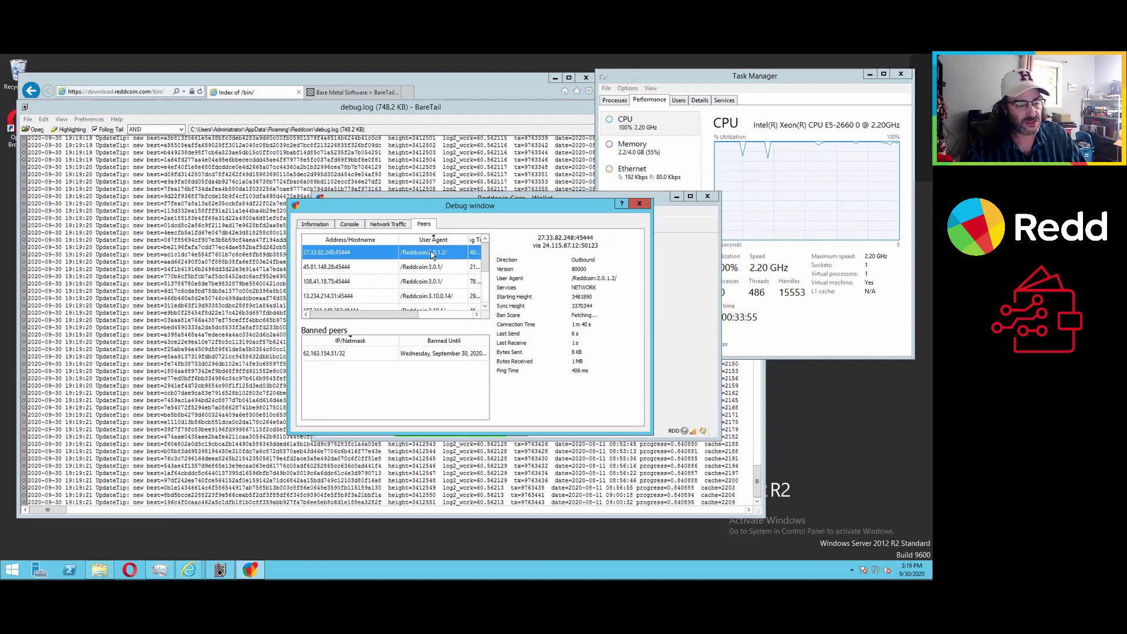
{"action": "right_click", "coordinate": [430, 252]}
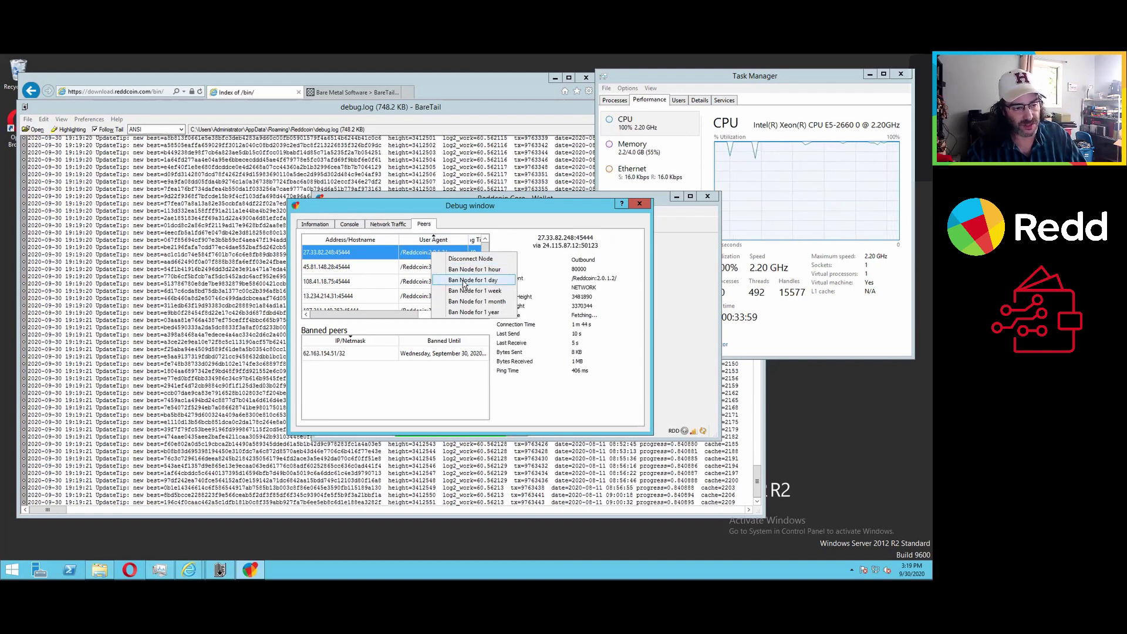
{"action": "left_click", "coordinate": [463, 282]}
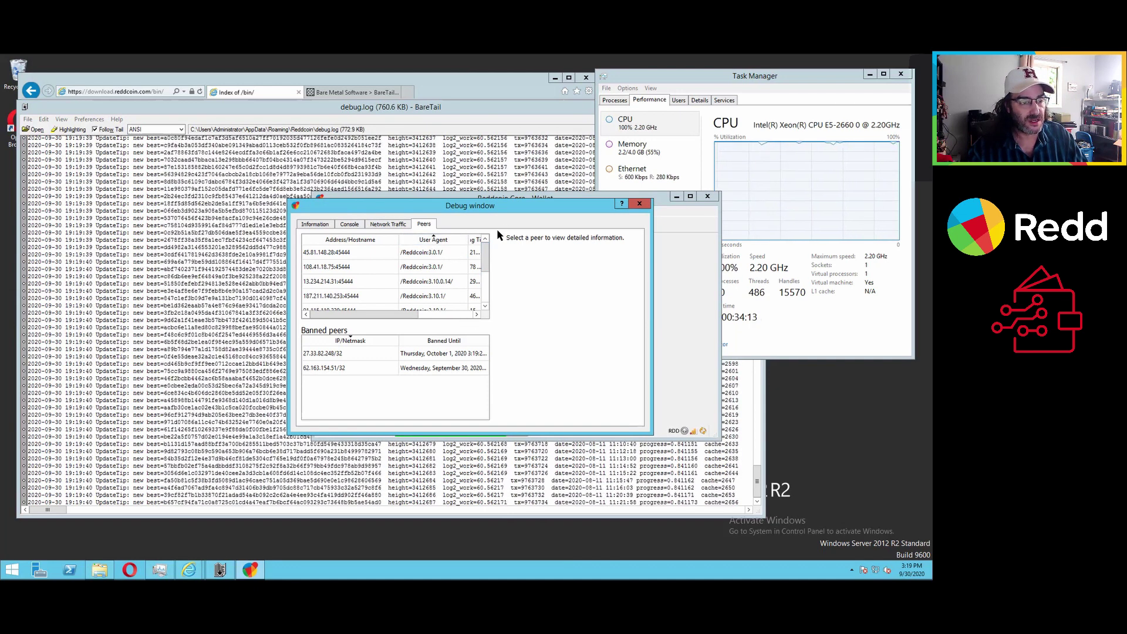
{"action": "mouse_move", "coordinate": [484, 263]}
{"action": "left_mouse_down"}
{"action": "mouse_move", "coordinate": [485, 296]}
{"action": "mouse_move", "coordinate": [485, 264]}
{"action": "left_mouse_up"}
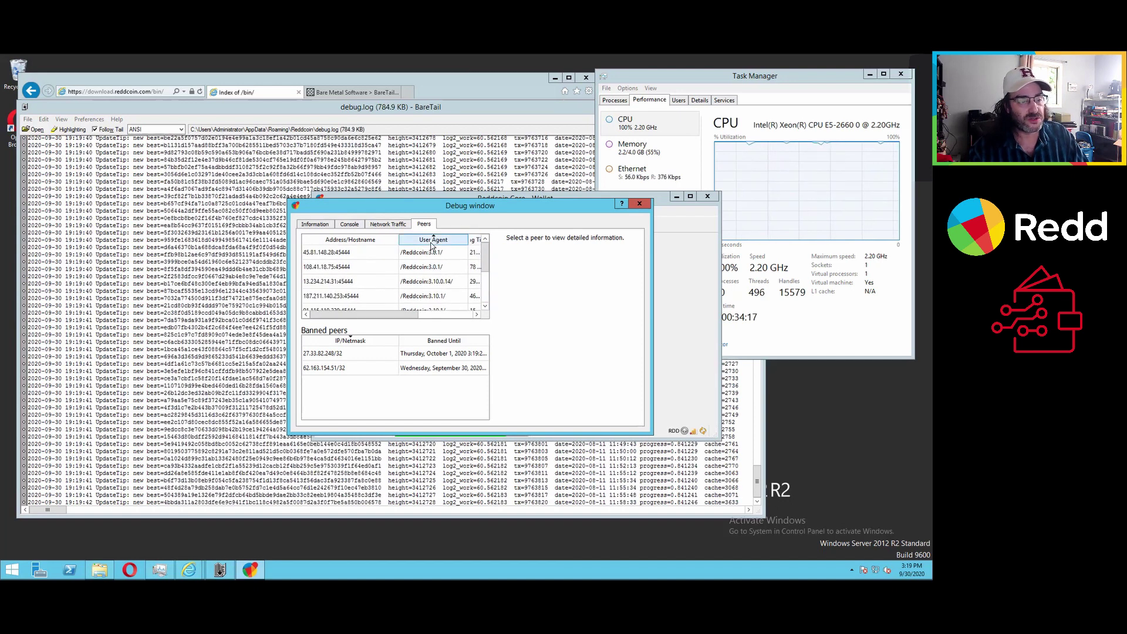
{"action": "left_click", "coordinate": [442, 353]}
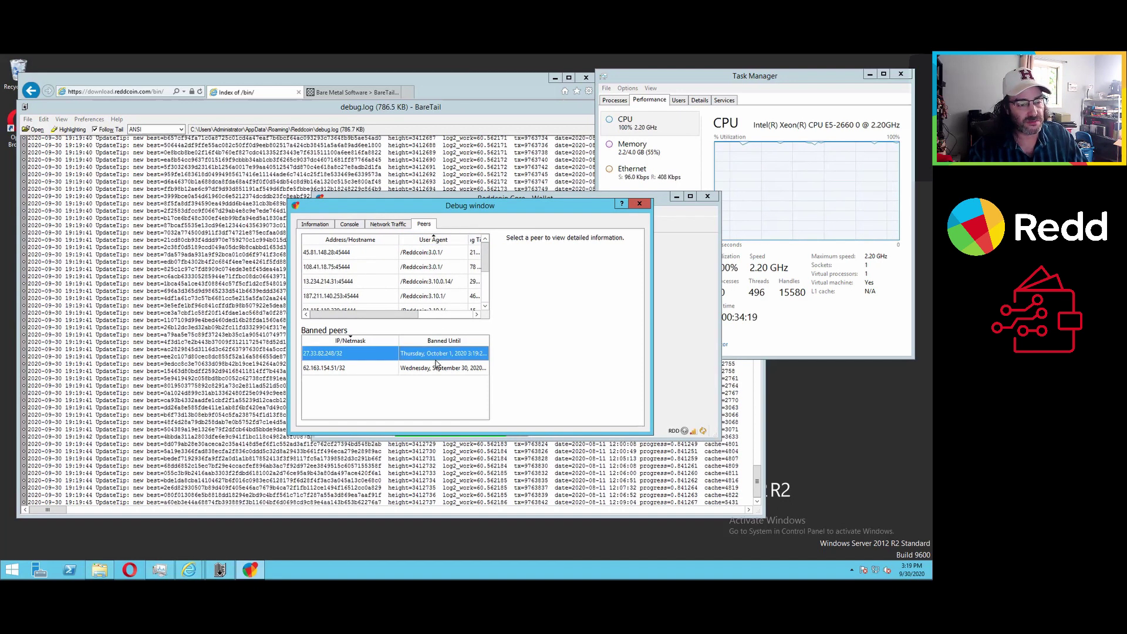
{"action": "left_click", "coordinate": [434, 368]}
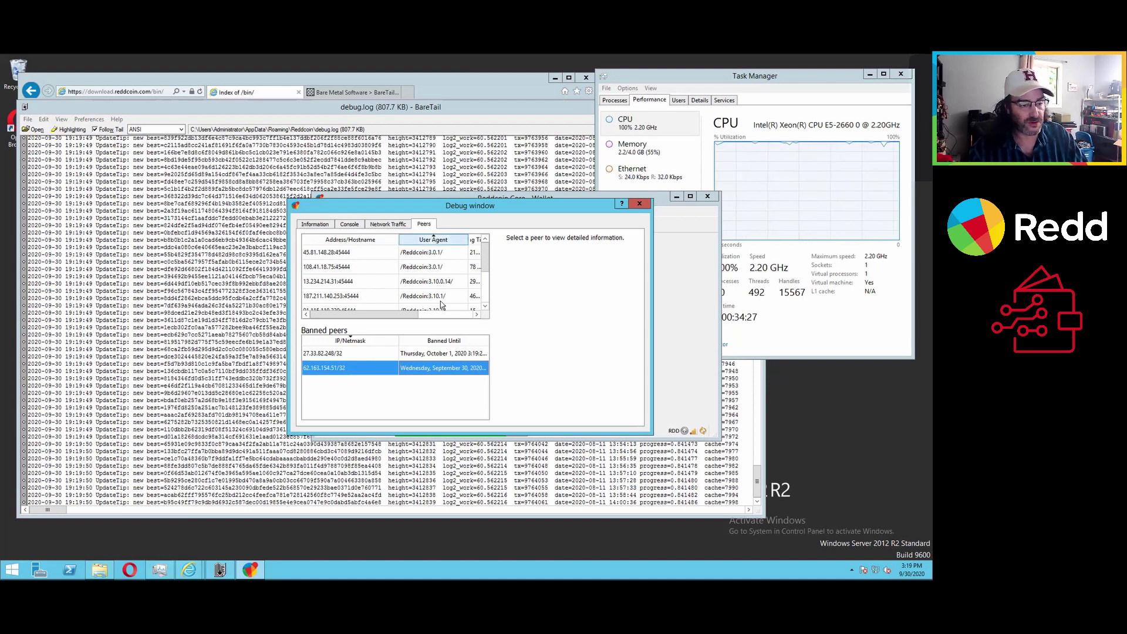
{"action": "left_click_drag", "start_coordinate": [483, 262], "coordinate": [486, 301]}
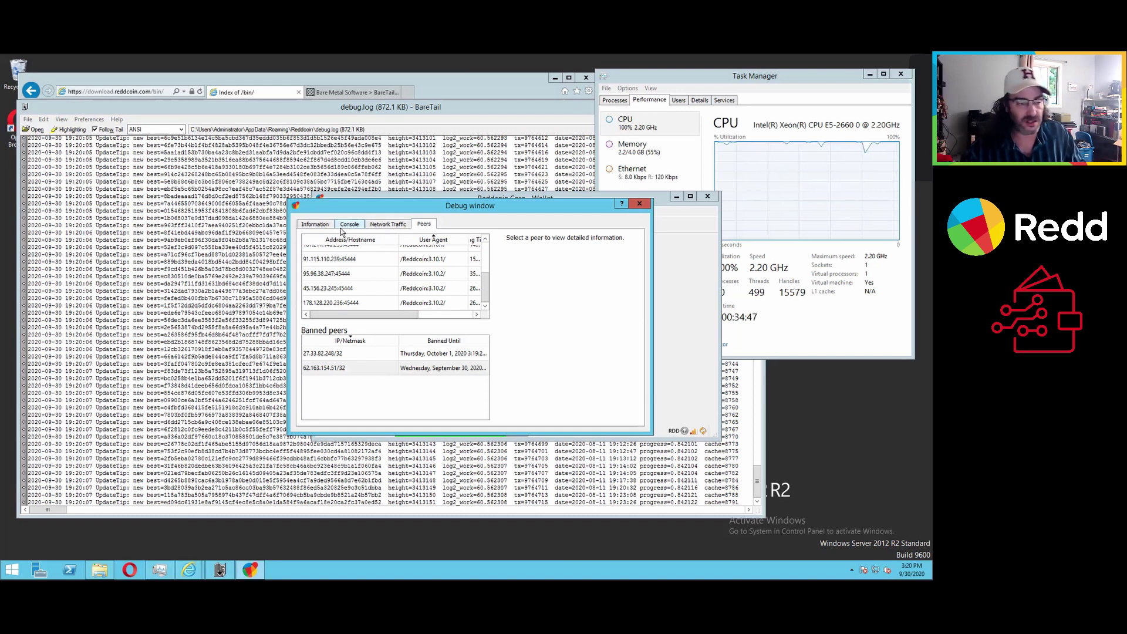
{"action": "scroll", "coordinate": [486, 247], "scroll_direction": "up", "scroll_amount": 2}
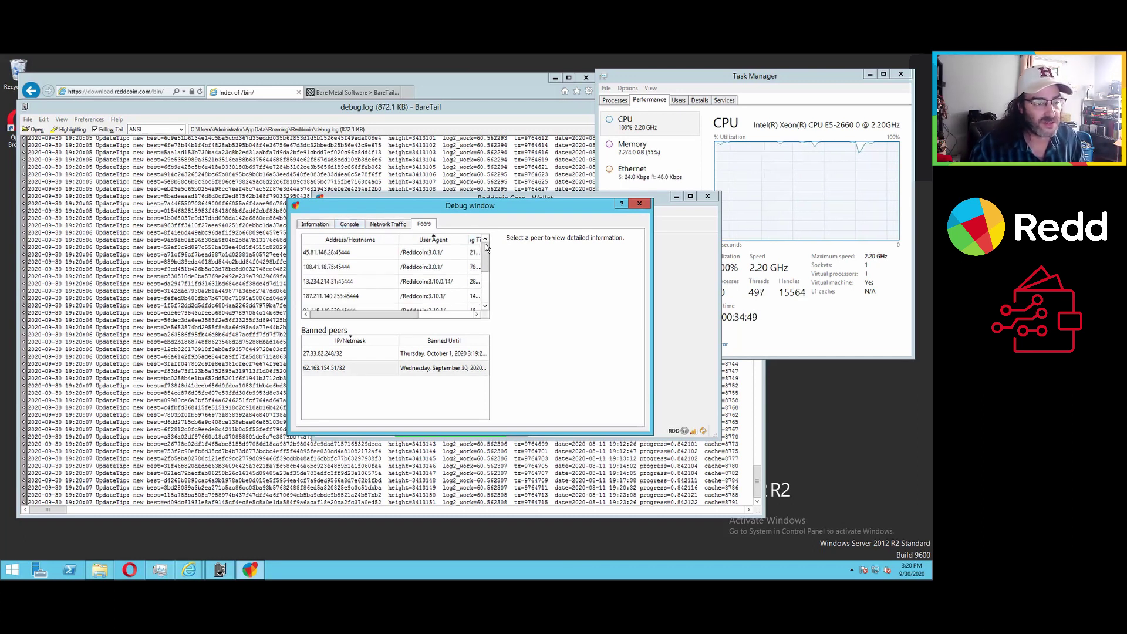
Check the Information page's block count, then close the debug window
{"action": "left_click", "coordinate": [322, 226]}
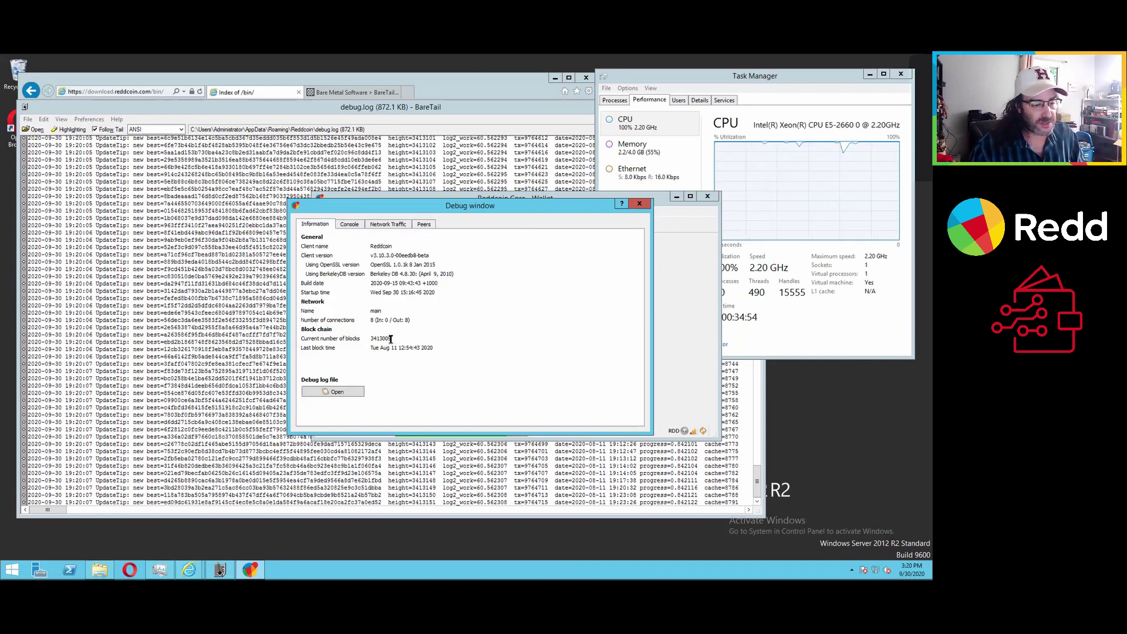
{"action": "left_click", "coordinate": [639, 204]}
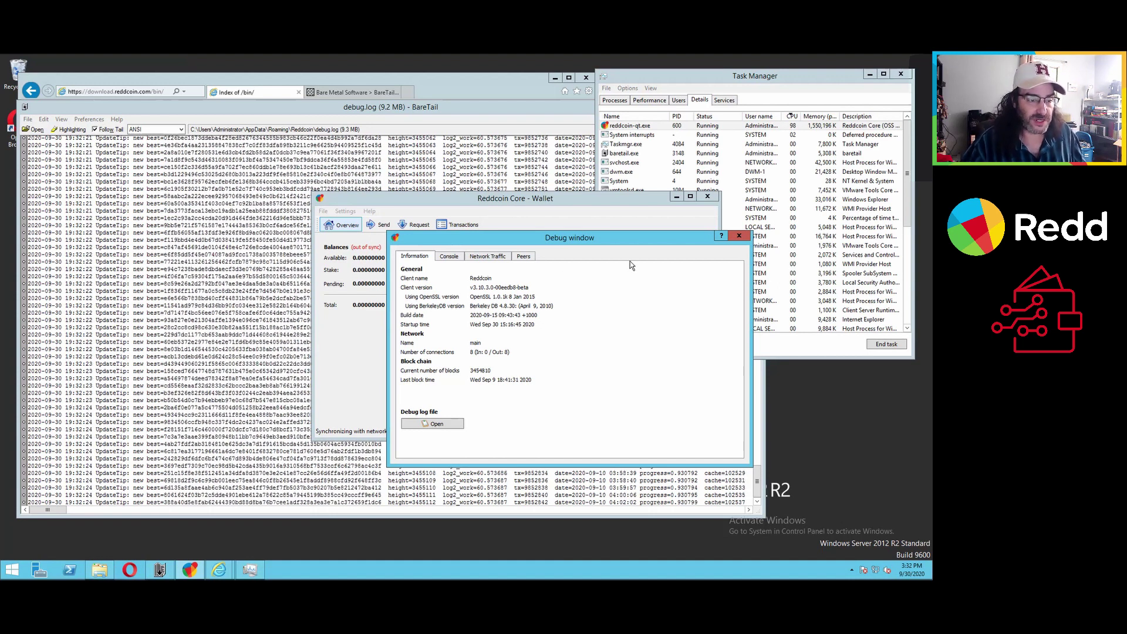
Close the debug window and bring up the wallet's receiving addresses list
{"action": "left_click", "coordinate": [734, 238]}
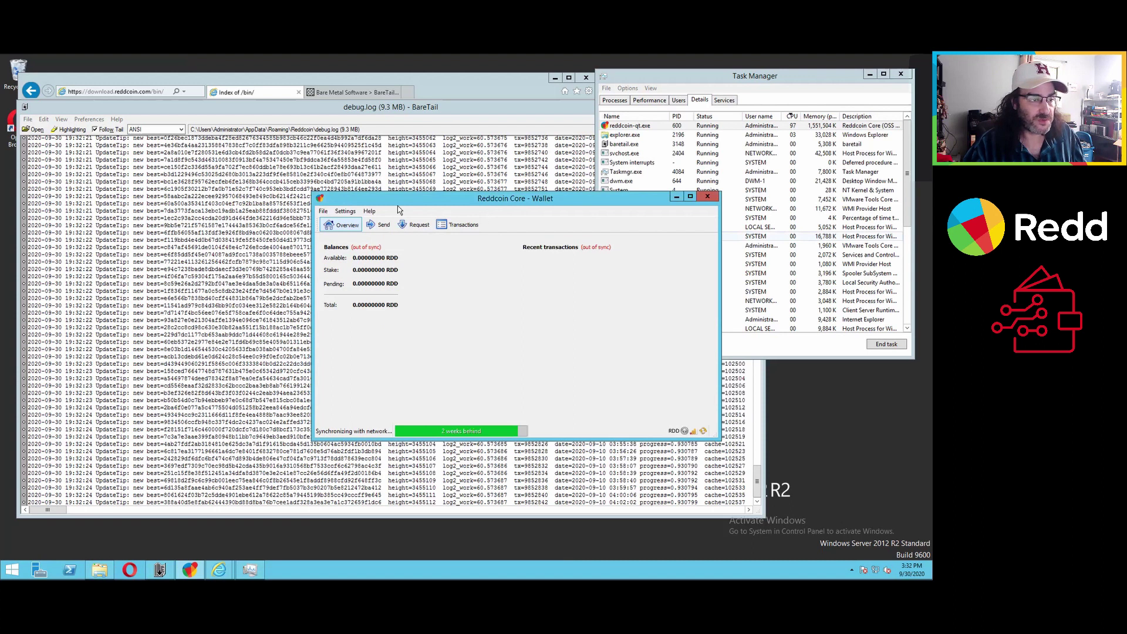
{"action": "left_click", "coordinate": [325, 212]}
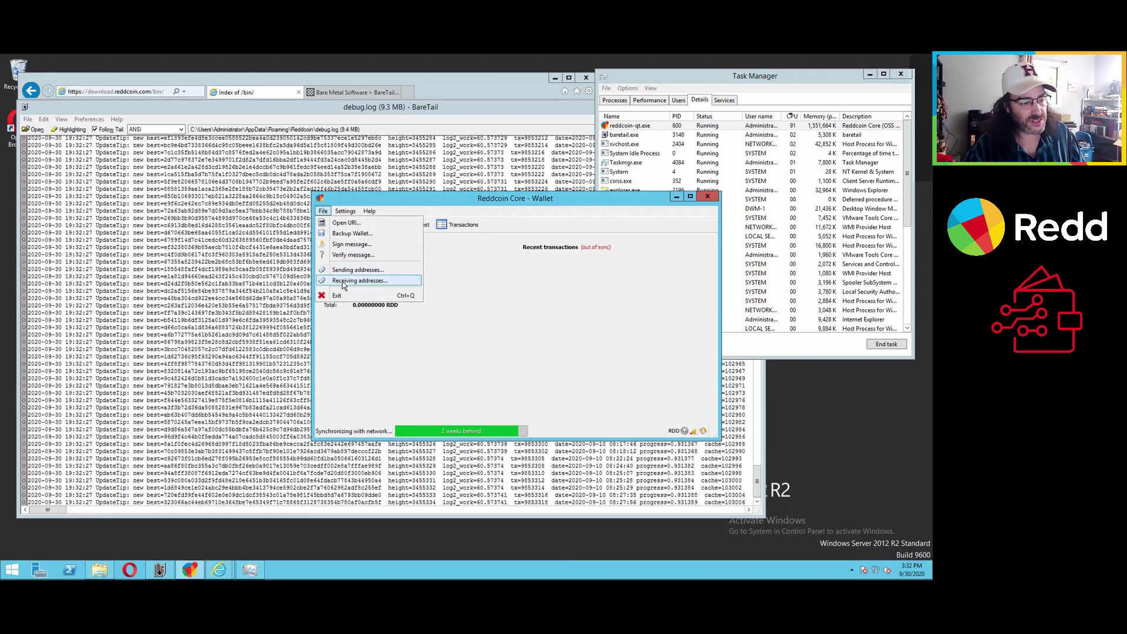
{"action": "left_click", "coordinate": [344, 282]}
Label the unlabelled receiving address 'test address 1' and close the list
{"action": "left_click", "coordinate": [435, 265]}
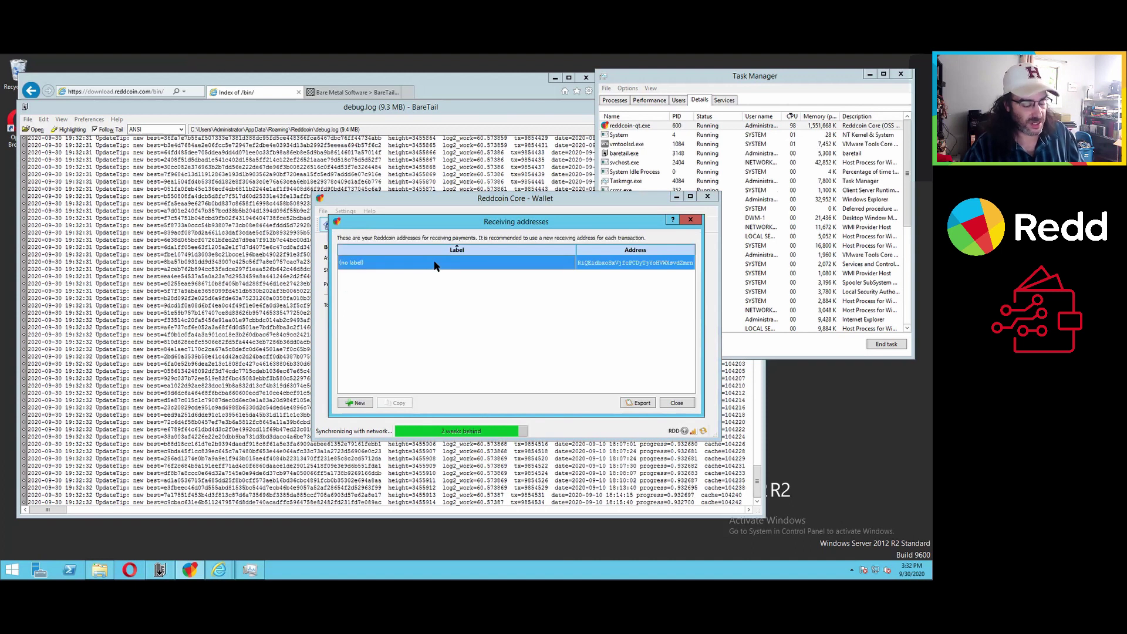
{"action": "double_click", "coordinate": [352, 263]}
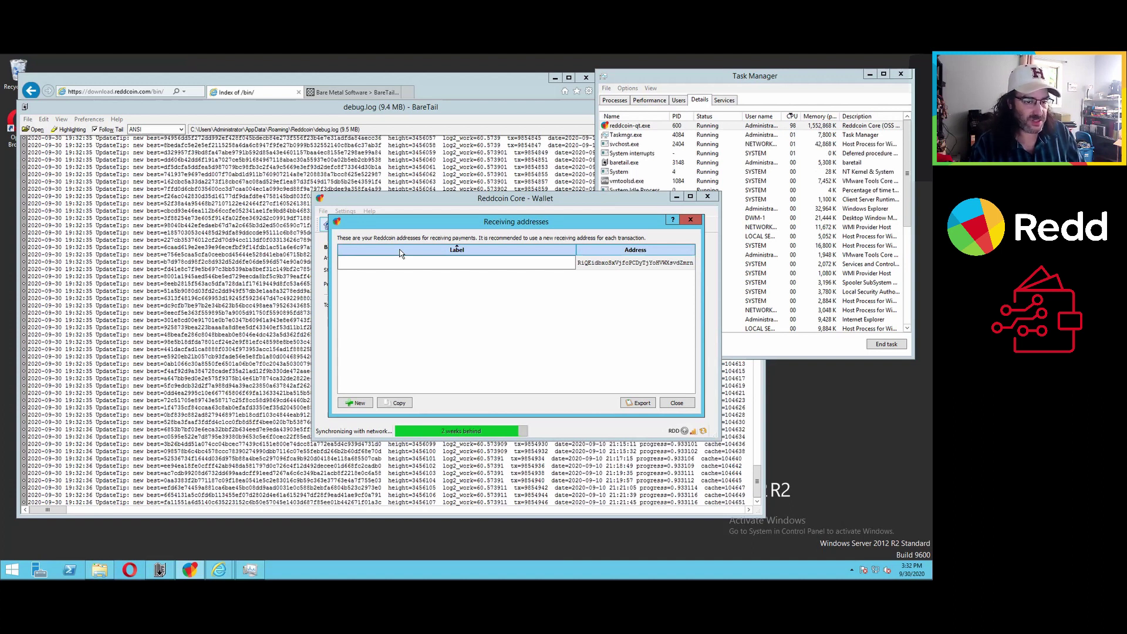
{"action": "type", "text": "test address 1"}
{"action": "key", "text": "Return"}
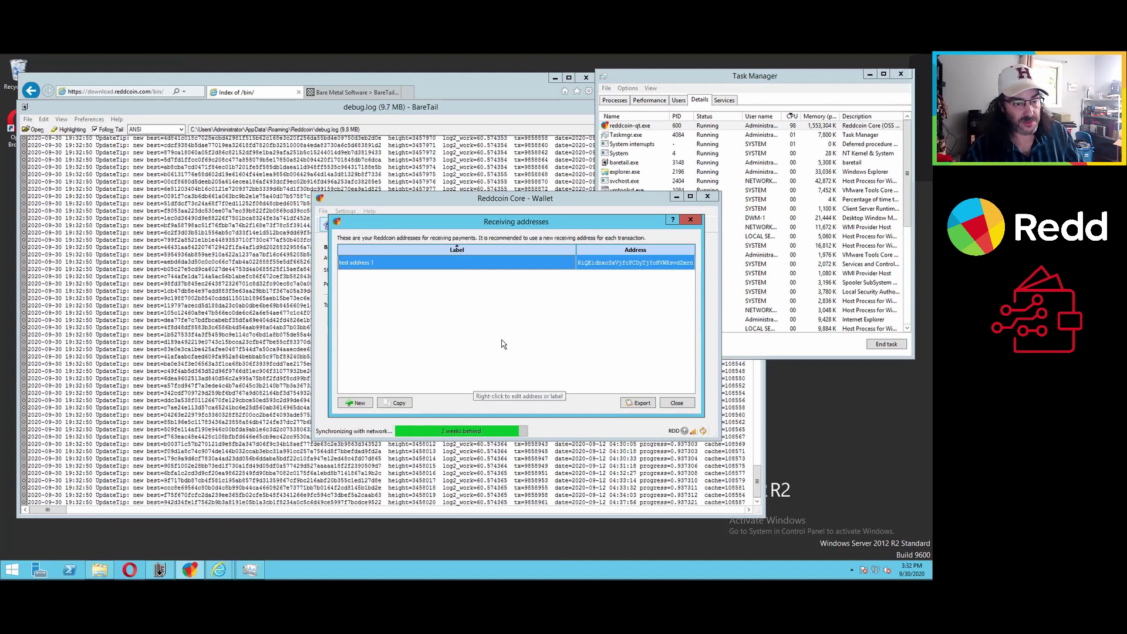
{"action": "right_click", "coordinate": [583, 259]}
{"action": "left_click", "coordinate": [585, 267]}
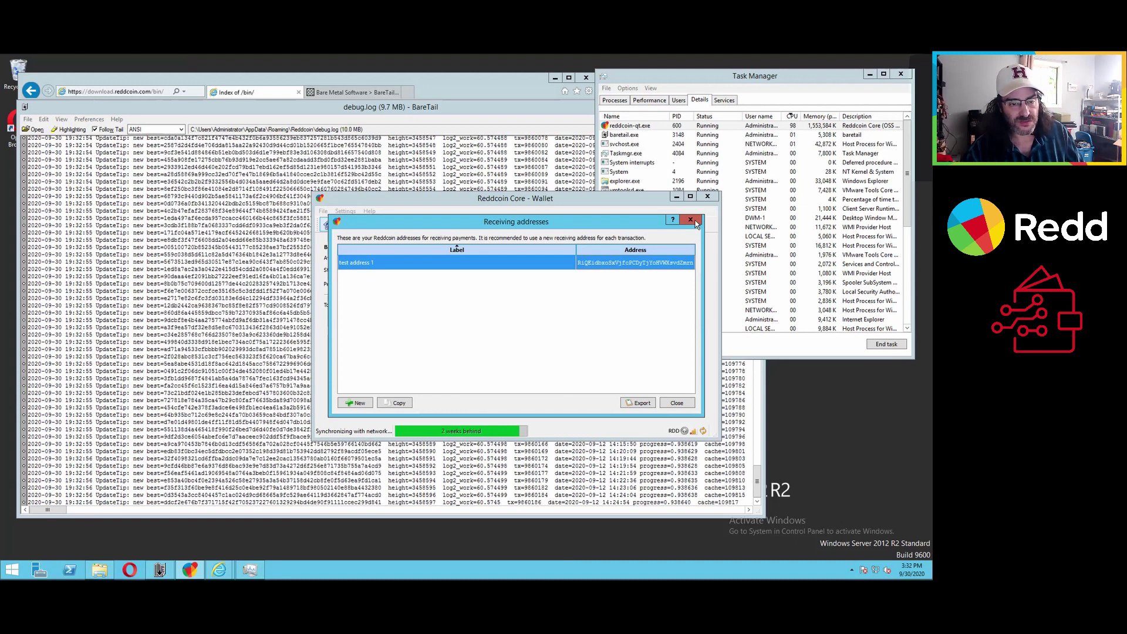
{"action": "left_click", "coordinate": [677, 403]}
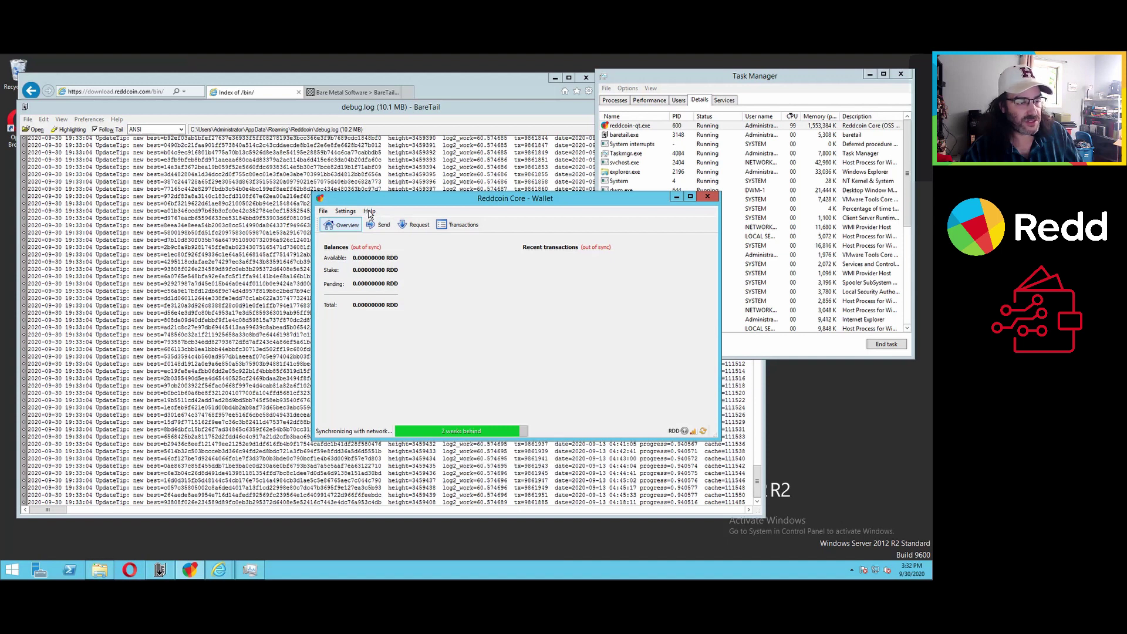
Reopen the debug window from Help to see 3461175 blocks, last dated Sep 14 2020
{"action": "left_click", "coordinate": [369, 211]}
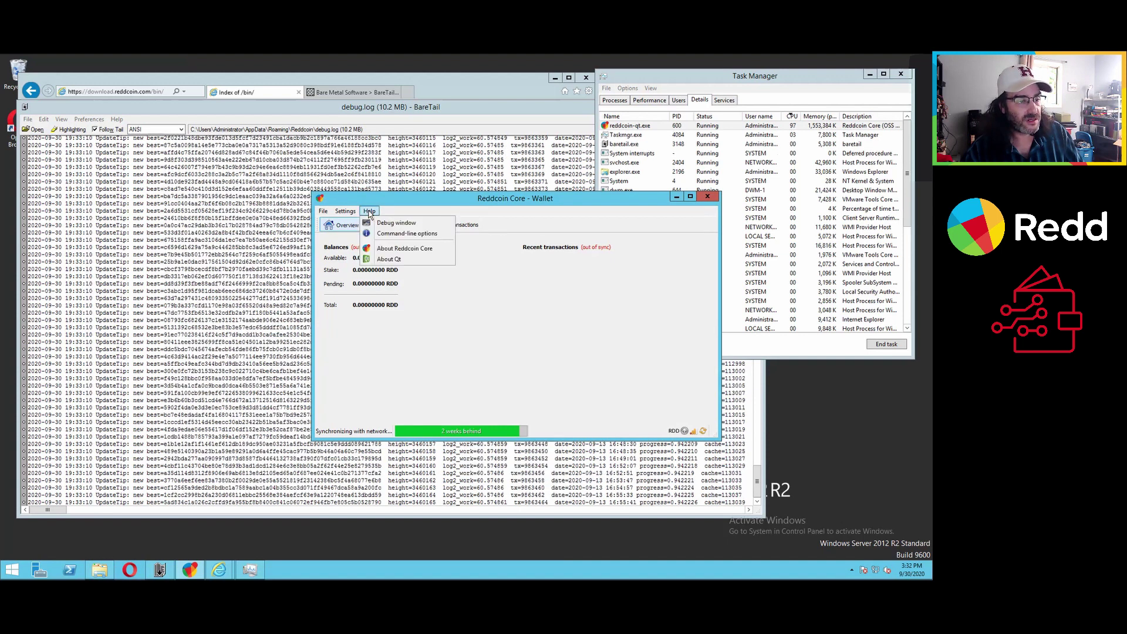
{"action": "left_click", "coordinate": [385, 225]}
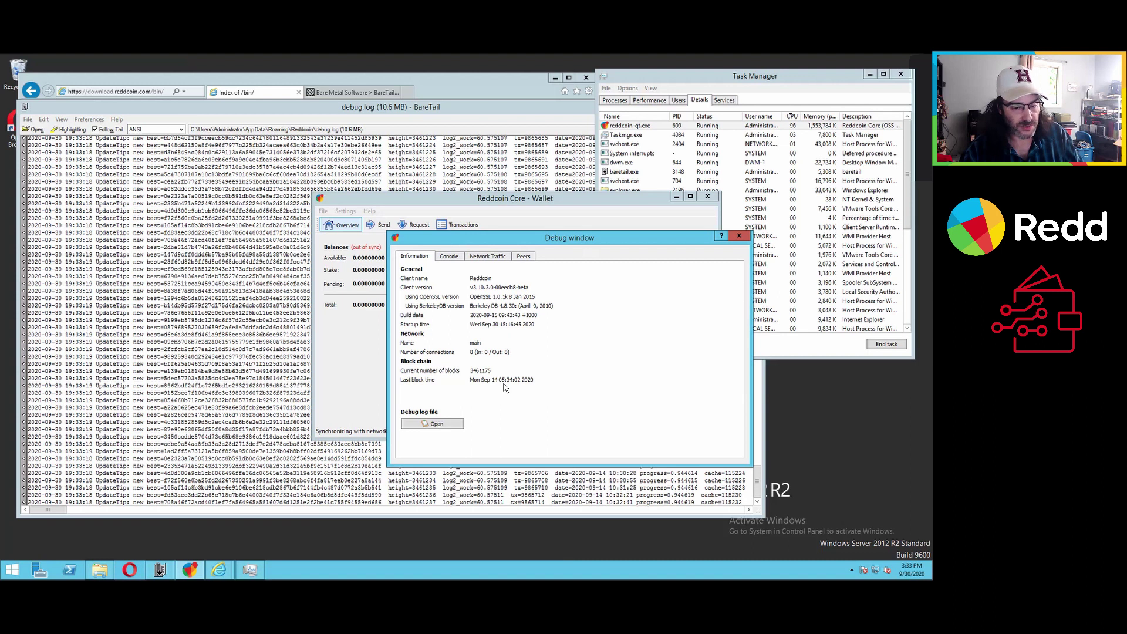
Run help in the debug Console and scroll the RPC command list down to signmessage
{"action": "left_click", "coordinate": [449, 257]}
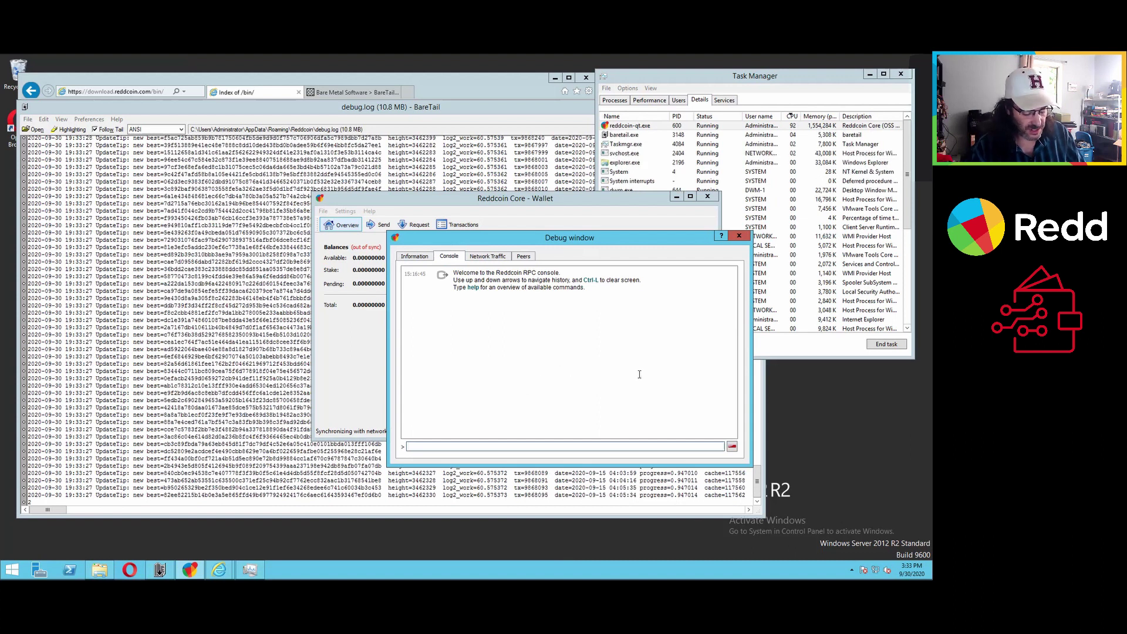
{"action": "type", "text": "lp"}
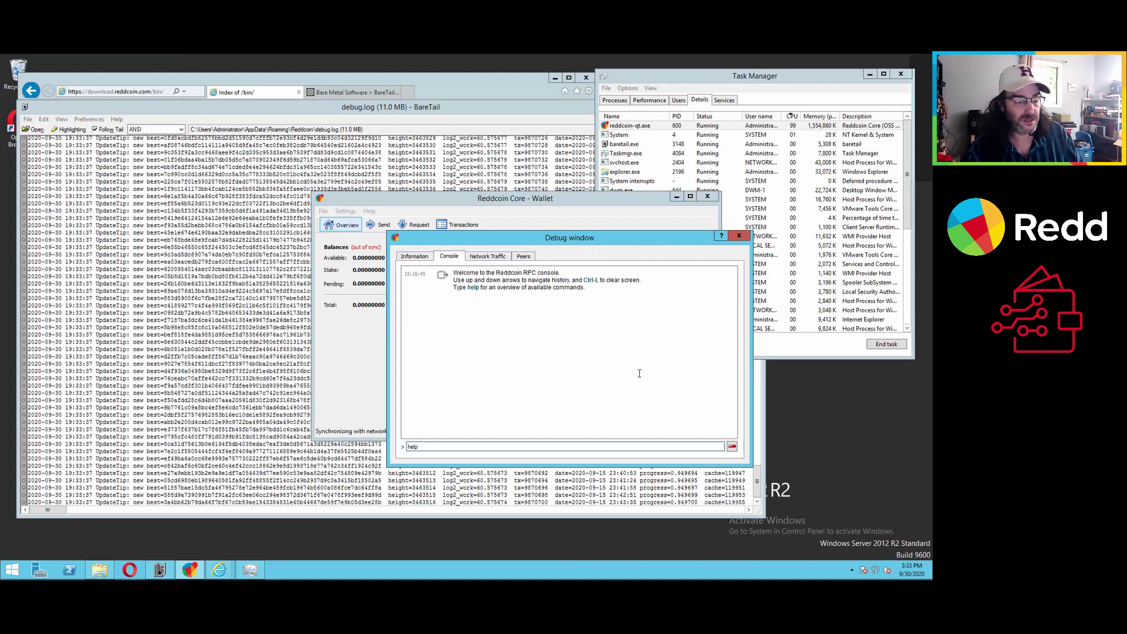
{"action": "key", "text": "Return"}
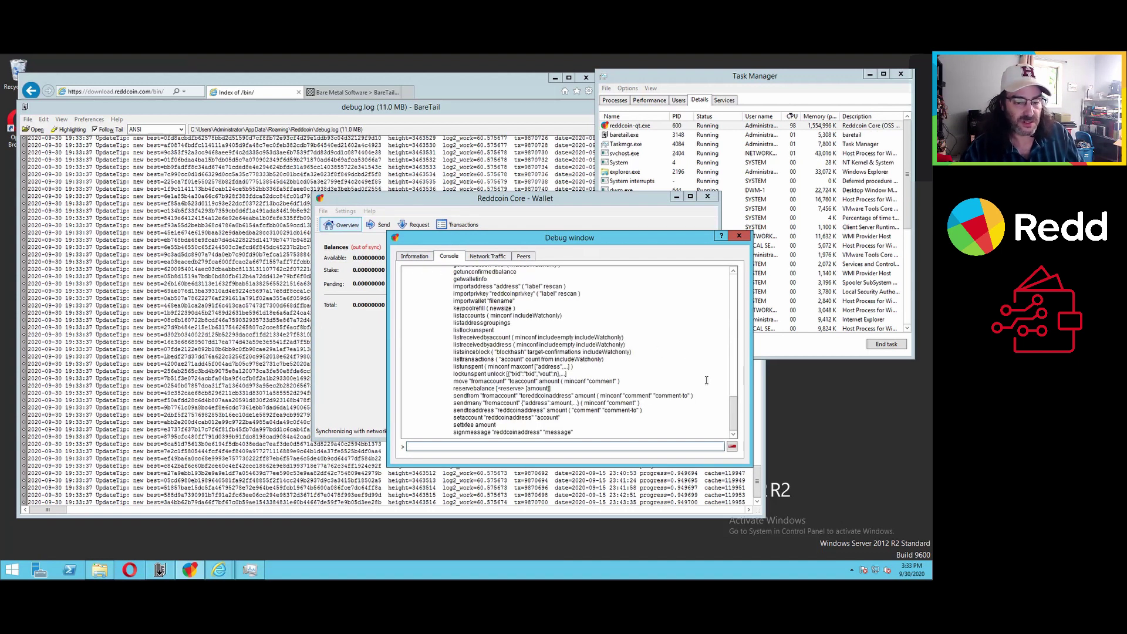
{"action": "left_click_drag", "start_coordinate": [733, 410], "coordinate": [738, 358]}
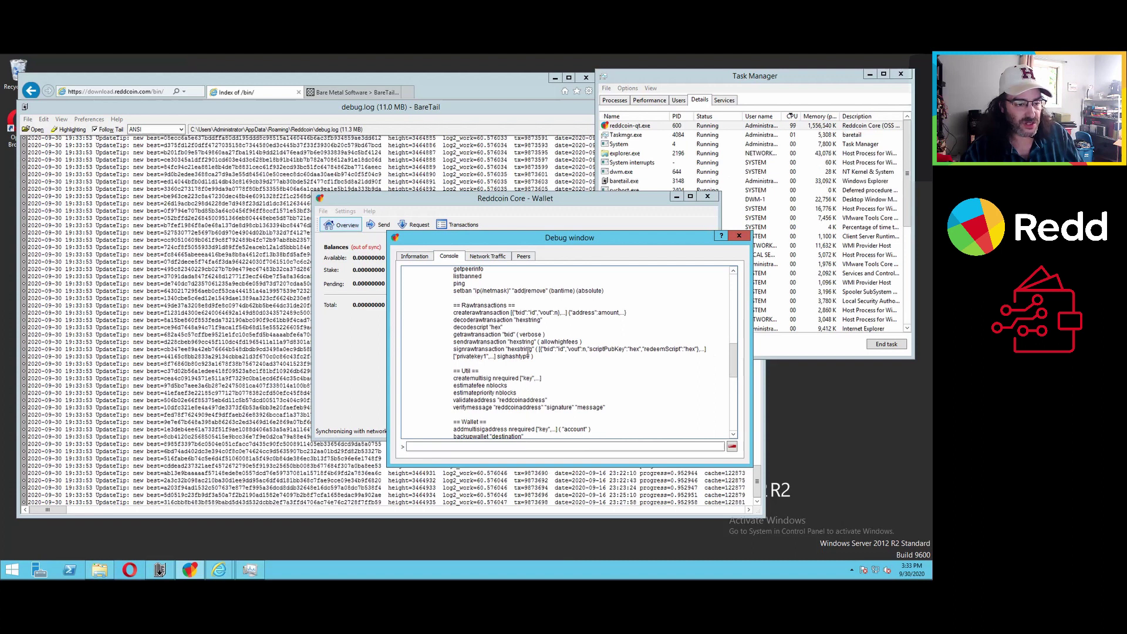
{"action": "scroll", "coordinate": [733, 382], "scroll_direction": "down", "scroll_amount": 3}
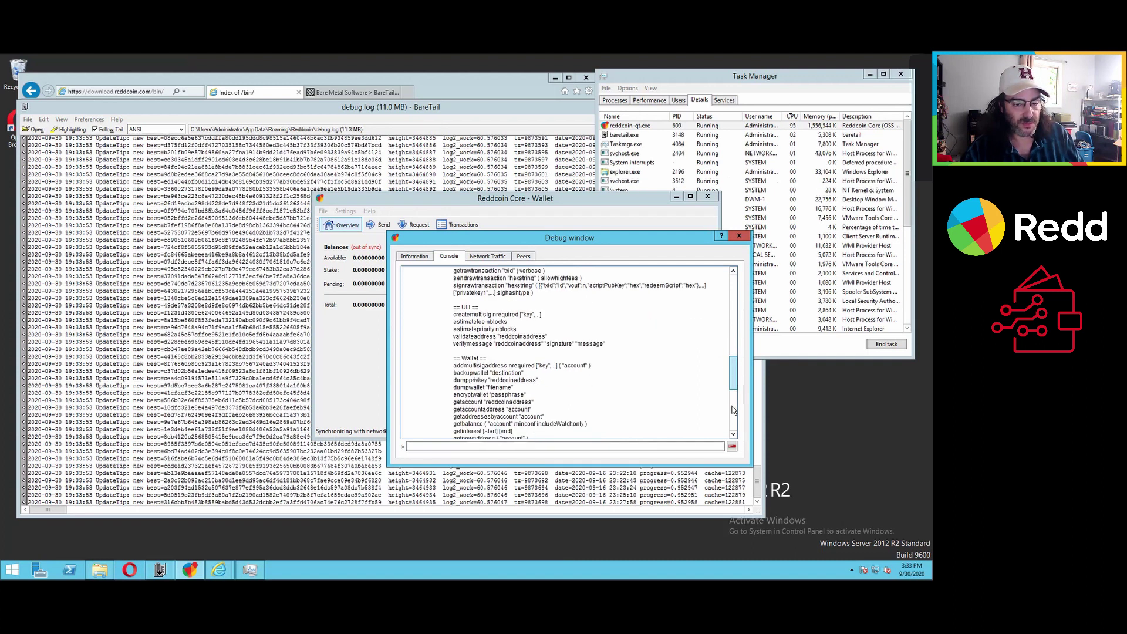
{"action": "scroll", "coordinate": [733, 413], "scroll_direction": "down", "scroll_amount": 9}
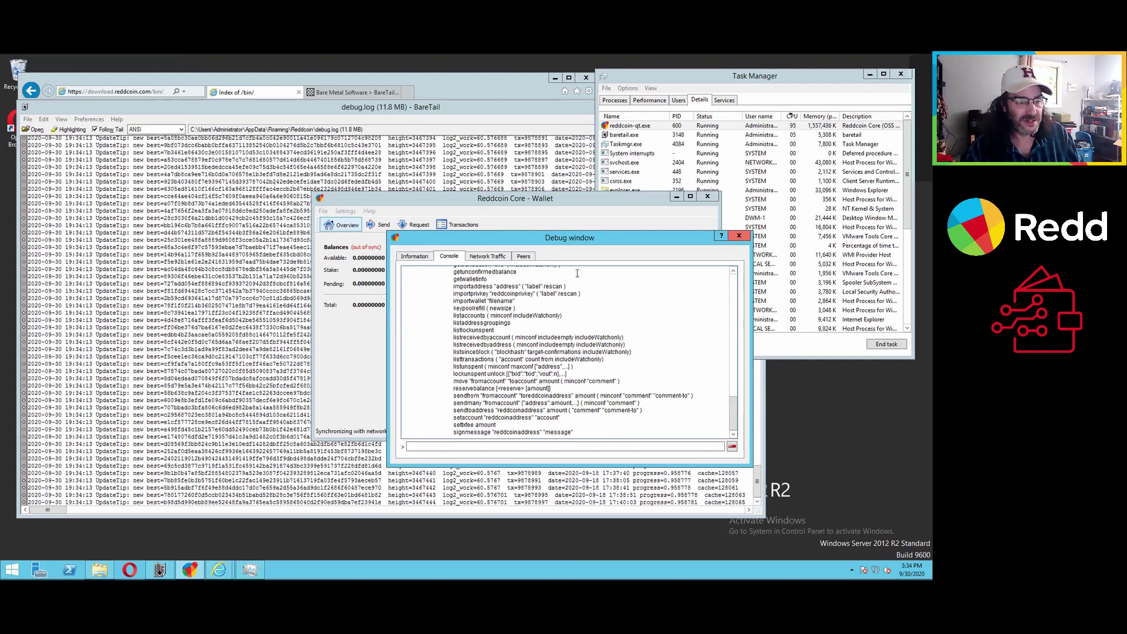
Review the network traffic graph and the connected and banned peers, then shift the debug window
{"action": "left_click", "coordinate": [480, 258]}
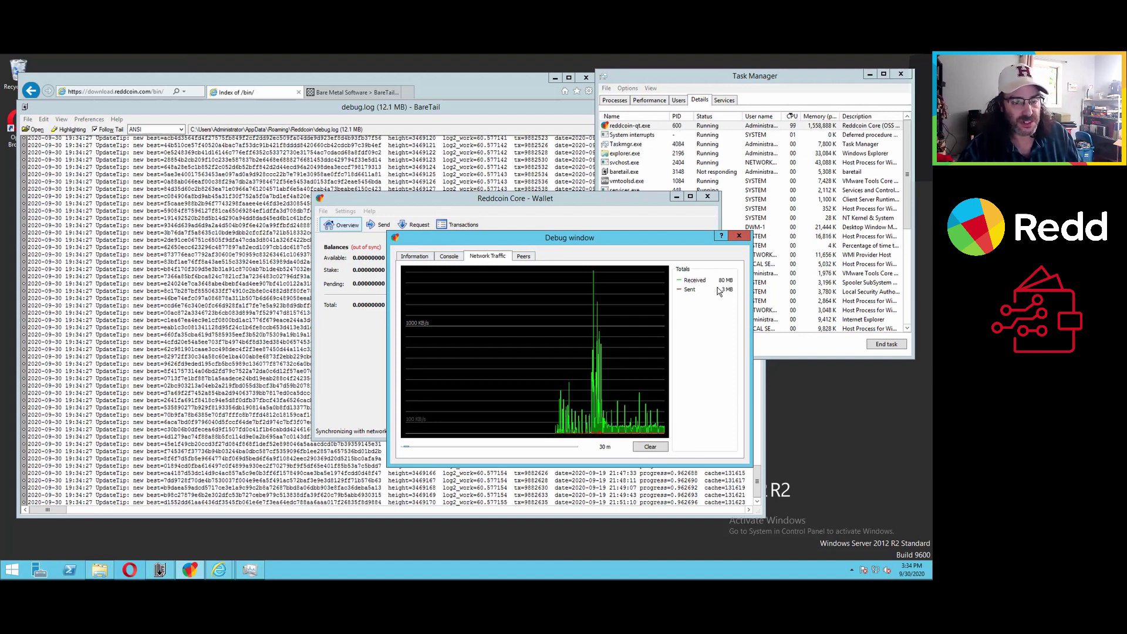
{"action": "left_click", "coordinate": [523, 257]}
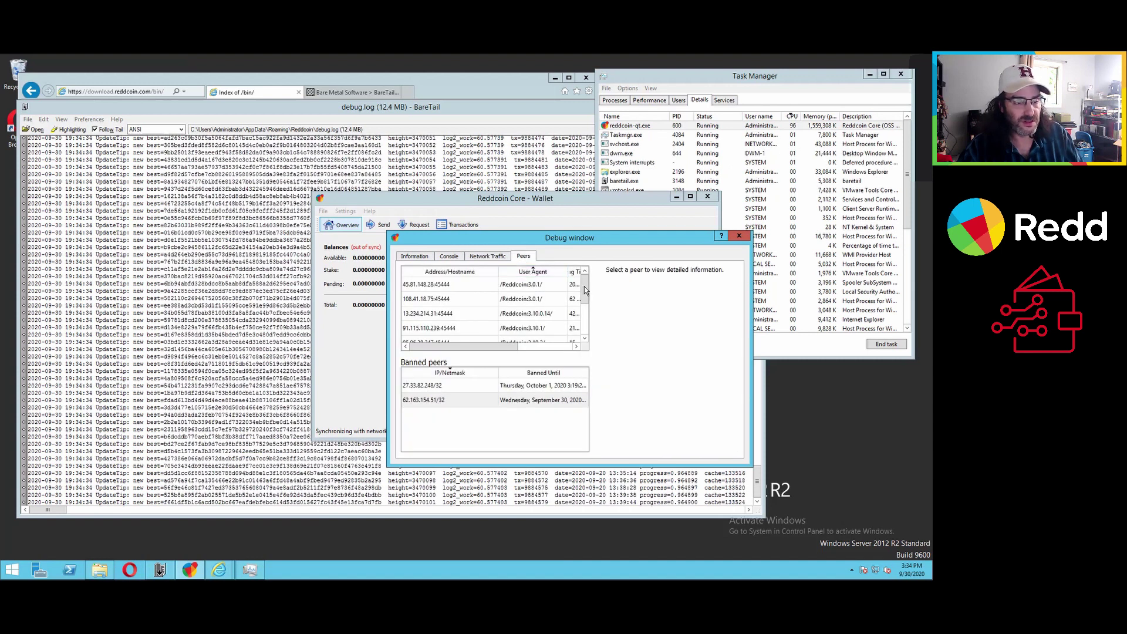
{"action": "mouse_move", "coordinate": [587, 285]}
{"action": "left_mouse_down"}
{"action": "mouse_move", "coordinate": [587, 314]}
{"action": "mouse_move", "coordinate": [586, 285]}
{"action": "left_mouse_up"}
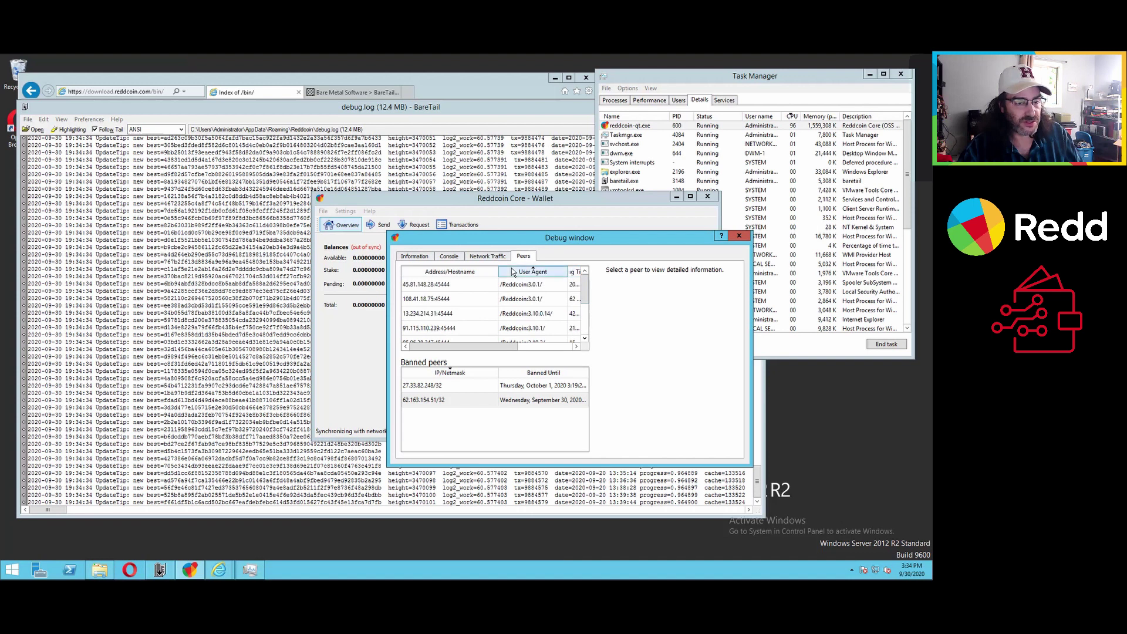
{"action": "left_click_drag", "start_coordinate": [601, 241], "coordinate": [556, 223]}
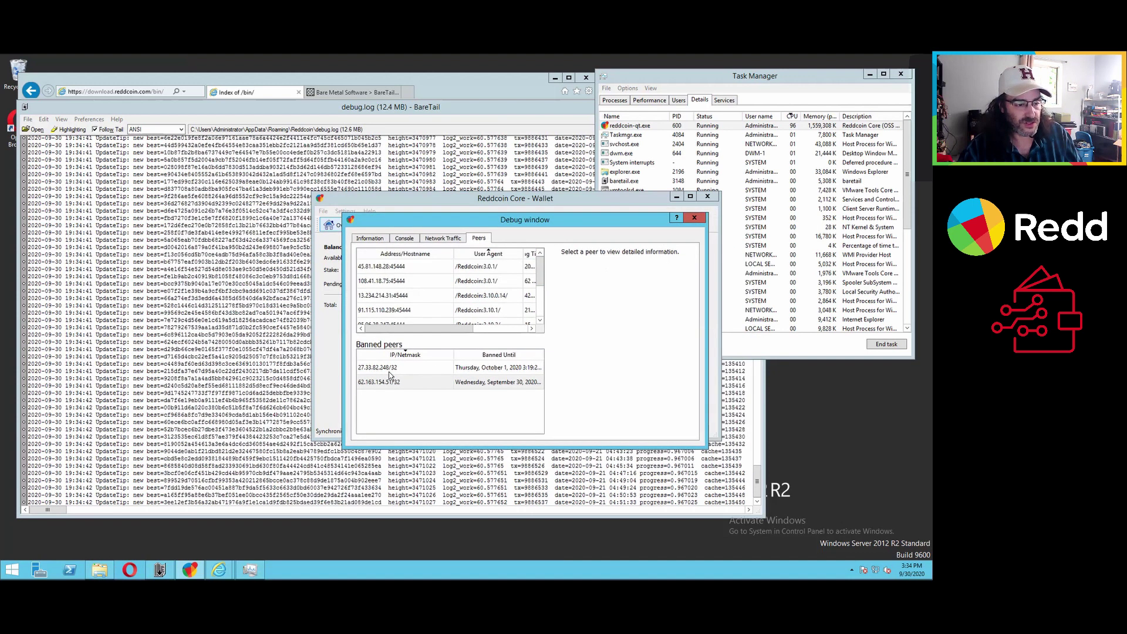
Close and reopen the Debug window via Help and view its Information page for connections and block count
{"action": "left_click", "coordinate": [693, 218]}
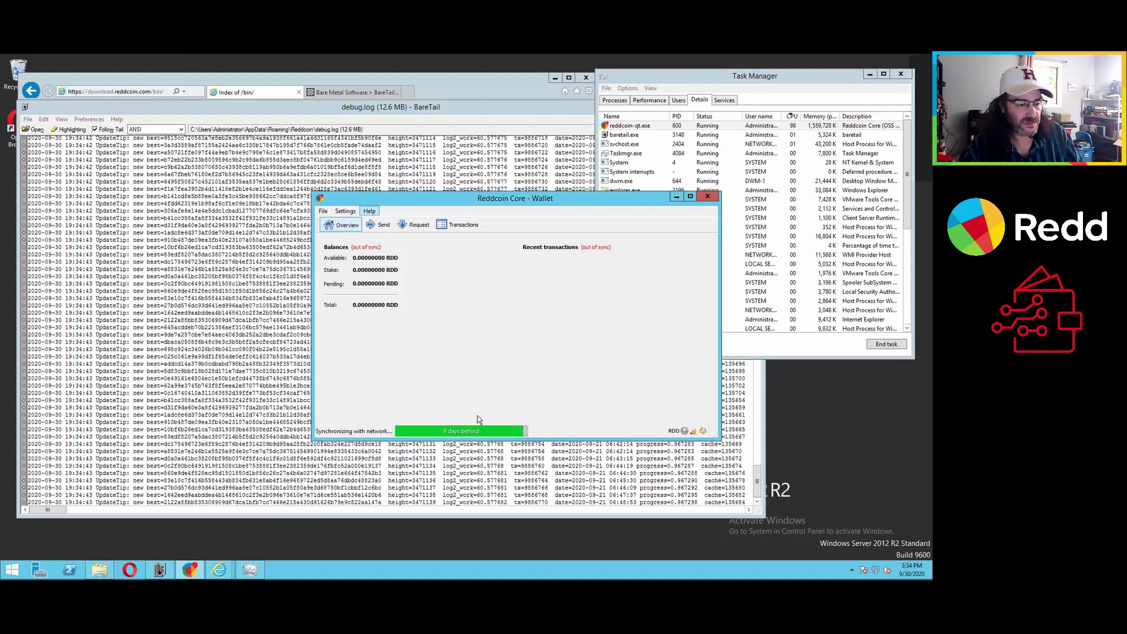
{"action": "left_click", "coordinate": [369, 212]}
{"action": "left_click", "coordinate": [395, 223]}
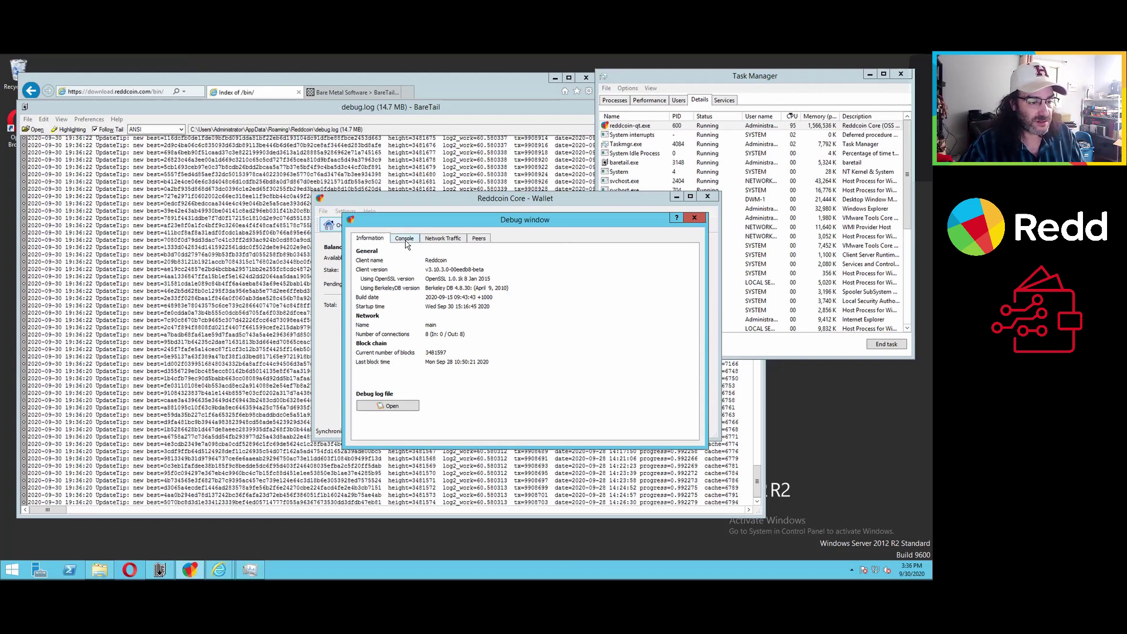
{"action": "left_click_drag", "start_coordinate": [403, 222], "coordinate": [423, 161]}
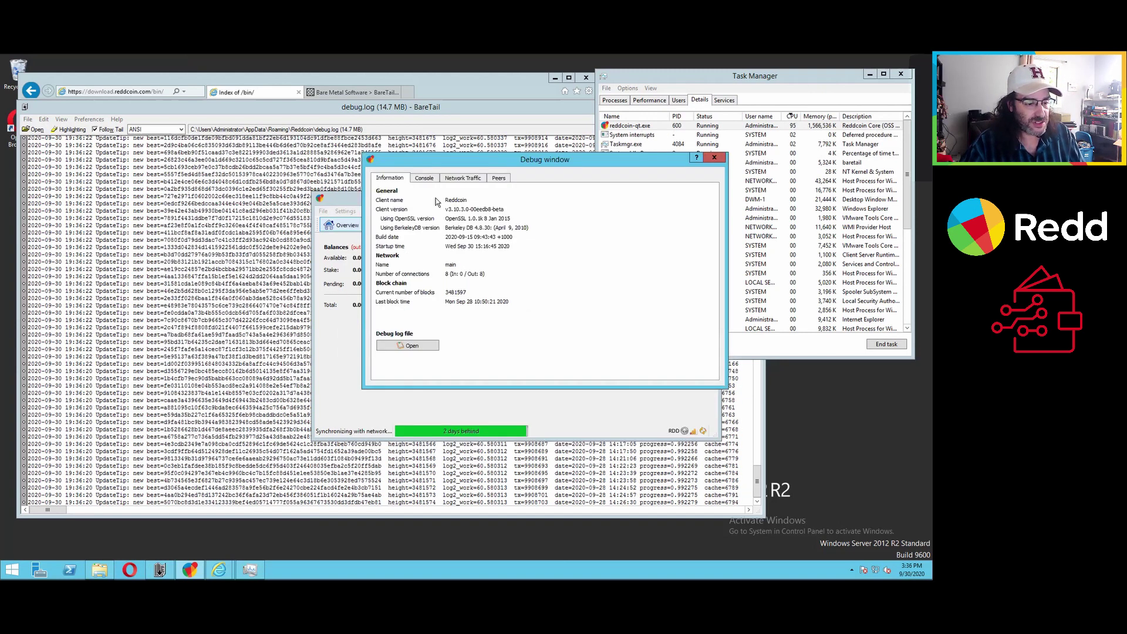
Show Task Manager's Performance view for CPU, memory and Ethernet, and reposition the Reddcoin debug window beside it
{"action": "left_click", "coordinate": [764, 94]}
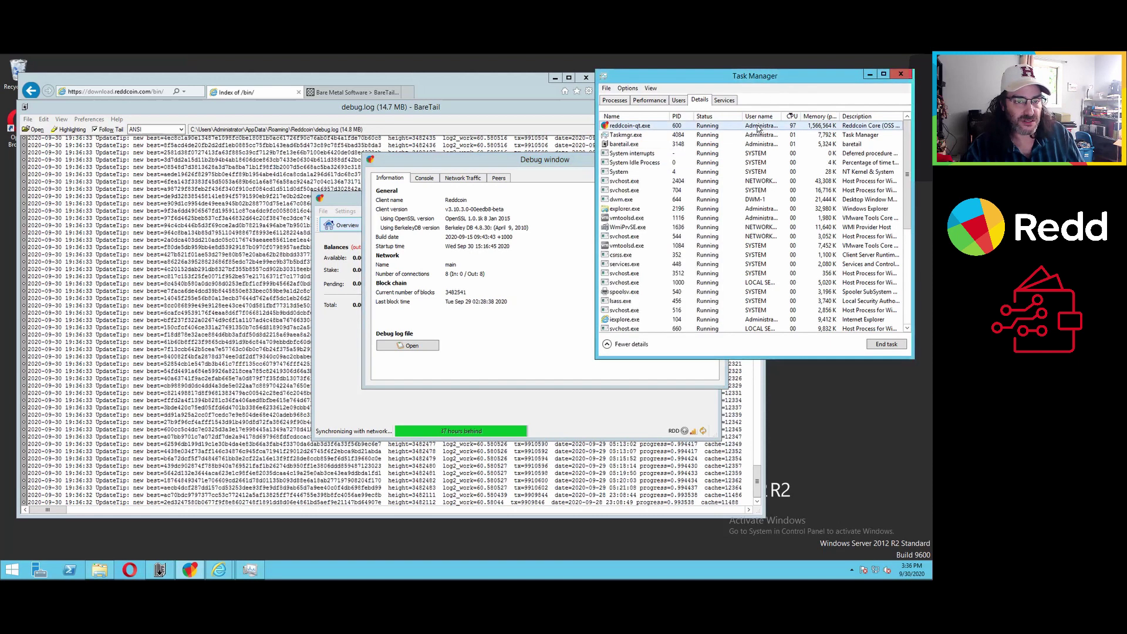
{"action": "left_click", "coordinate": [643, 101]}
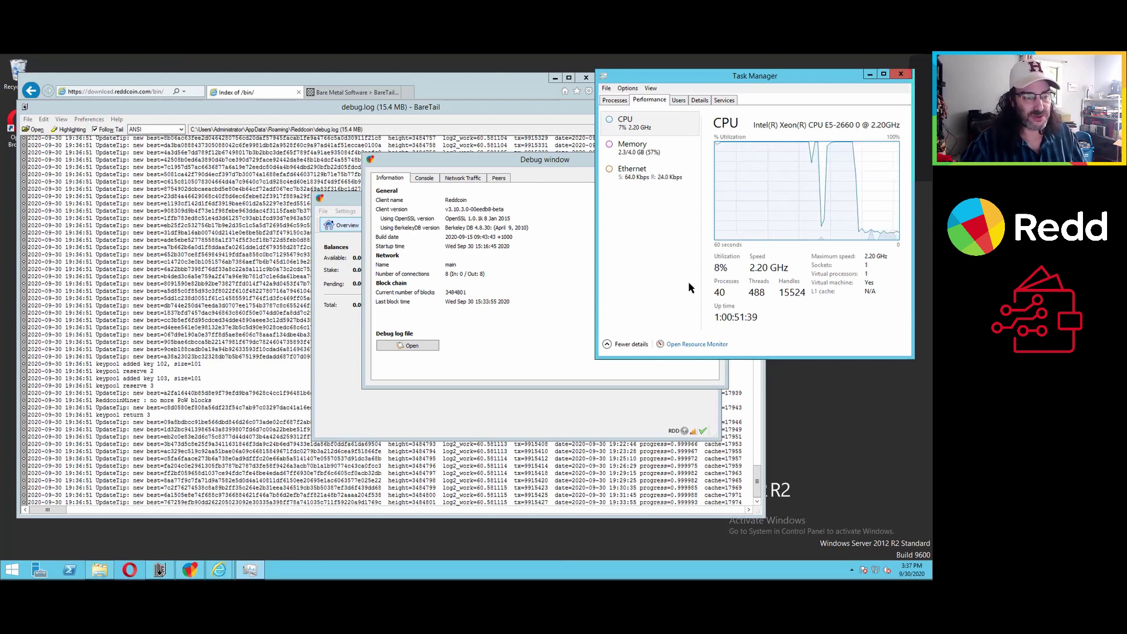
{"action": "left_click", "coordinate": [534, 339]}
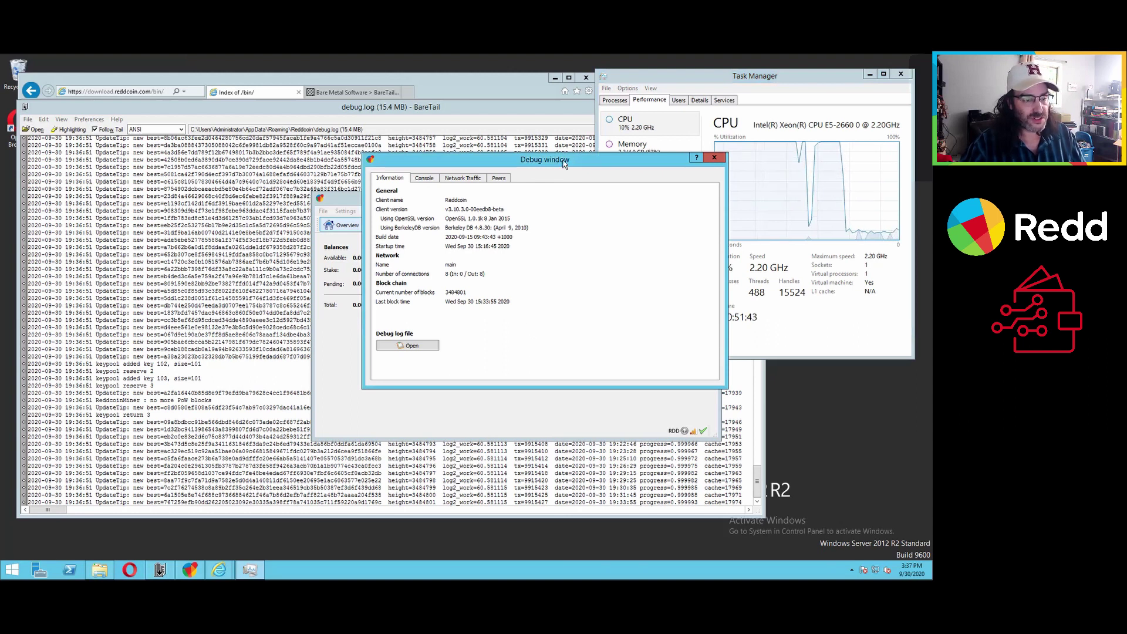
{"action": "left_click_drag", "start_coordinate": [562, 164], "coordinate": [649, 288]}
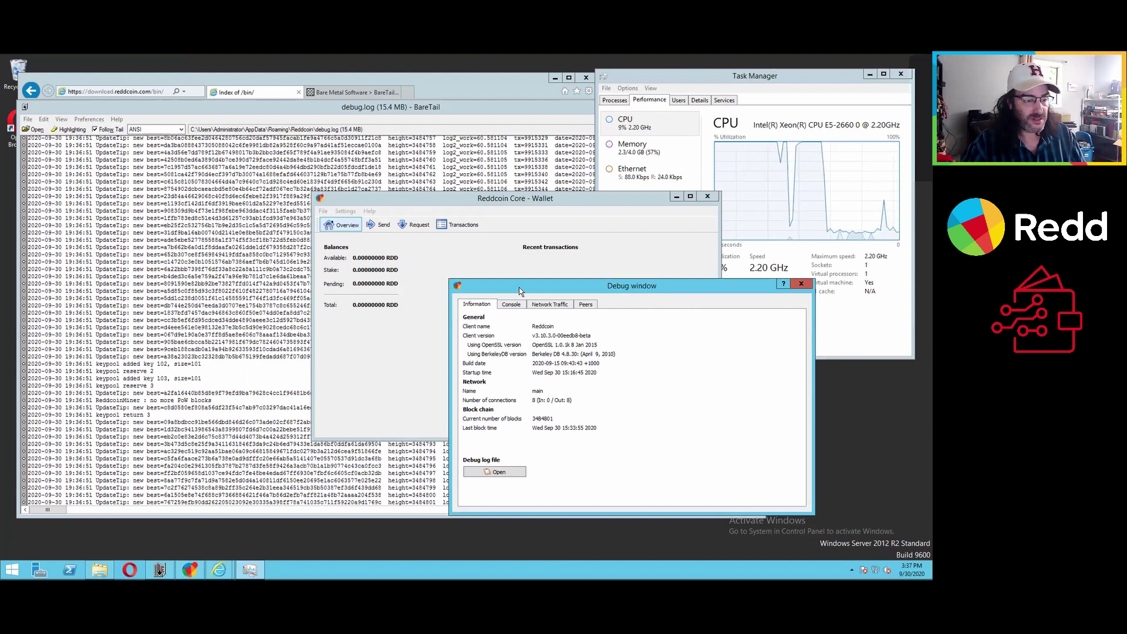
{"action": "left_click_drag", "start_coordinate": [664, 293], "coordinate": [624, 165]}
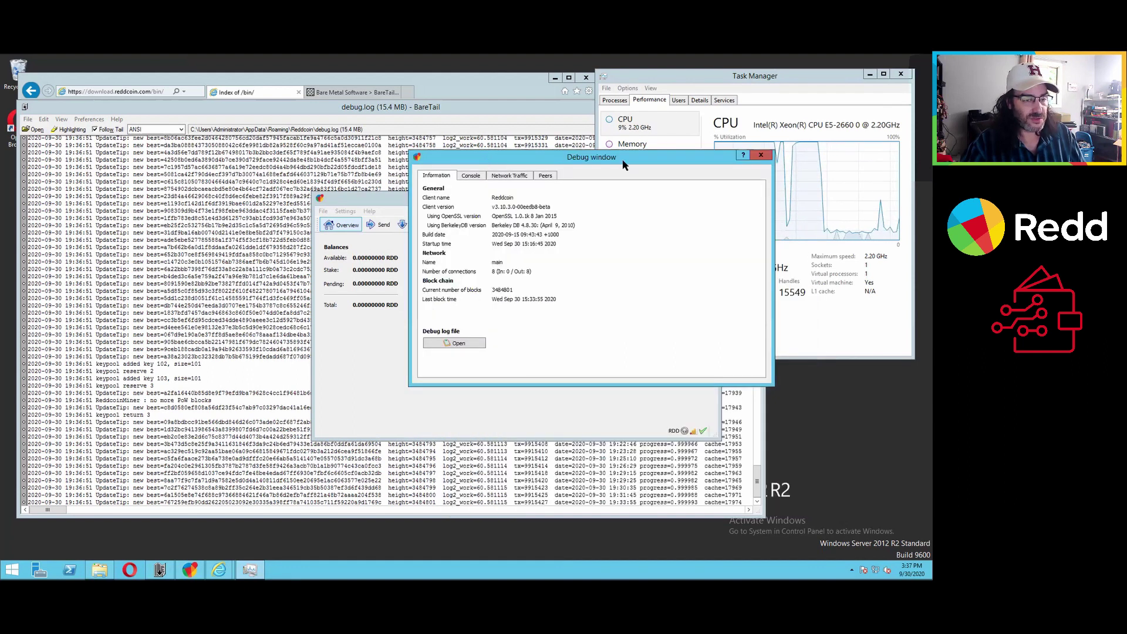
Close the debug window and wait on the Overview until 50 RDD shows as pending
{"action": "left_click", "coordinate": [764, 156]}
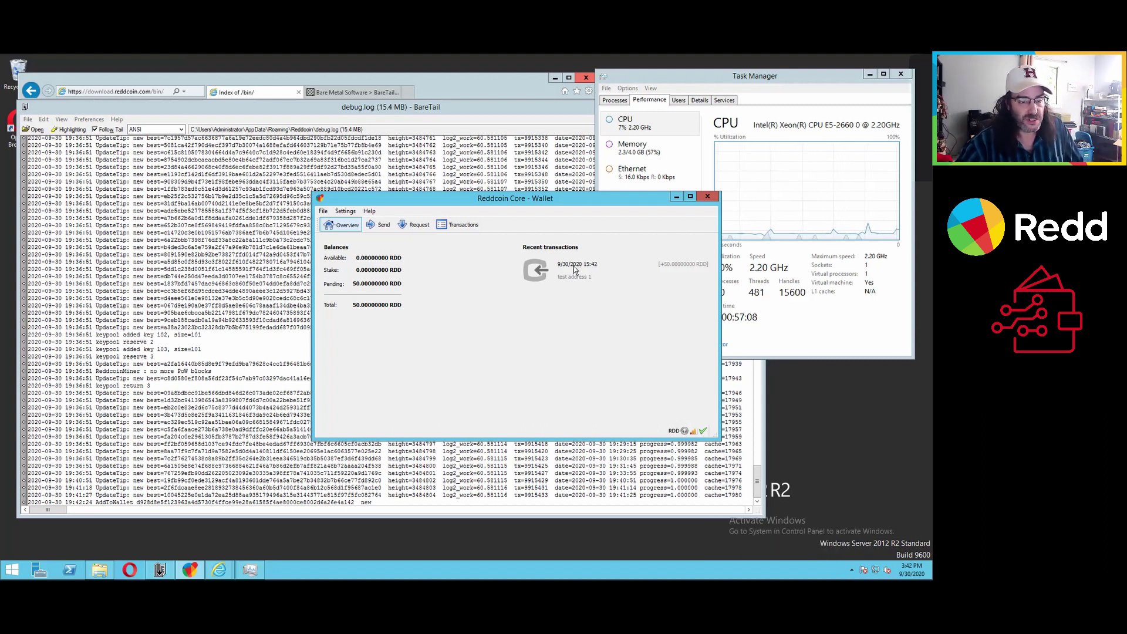
Open the 50 RDD receipt's details and select its 0/unconfirmed status and transaction ID
{"action": "mouse_move", "coordinate": [574, 269]}
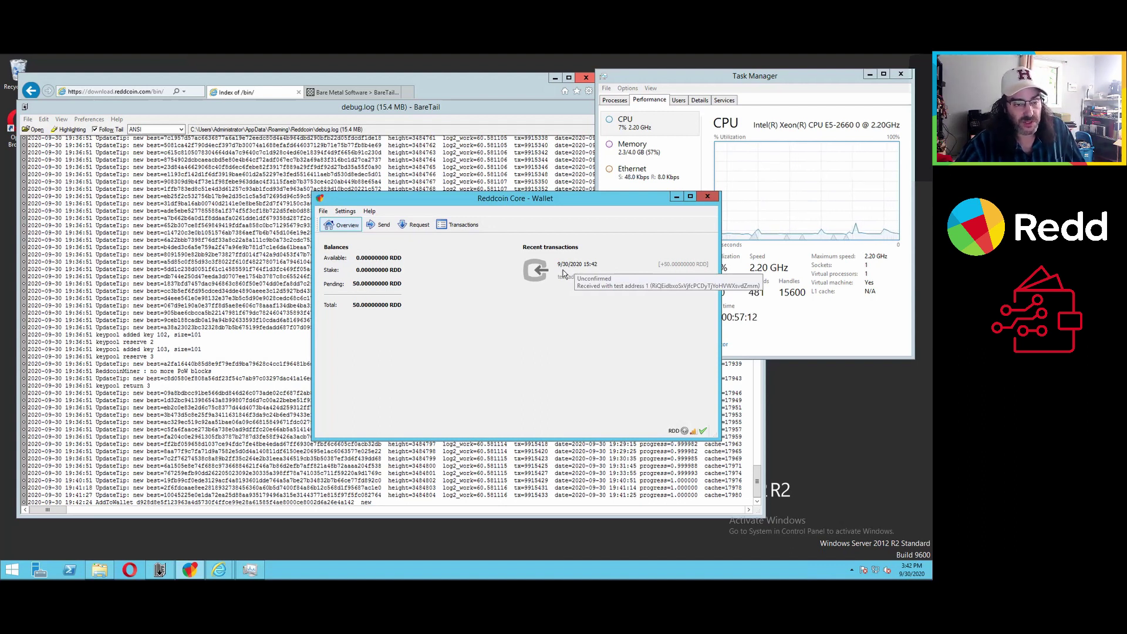
{"action": "left_click", "coordinate": [564, 273]}
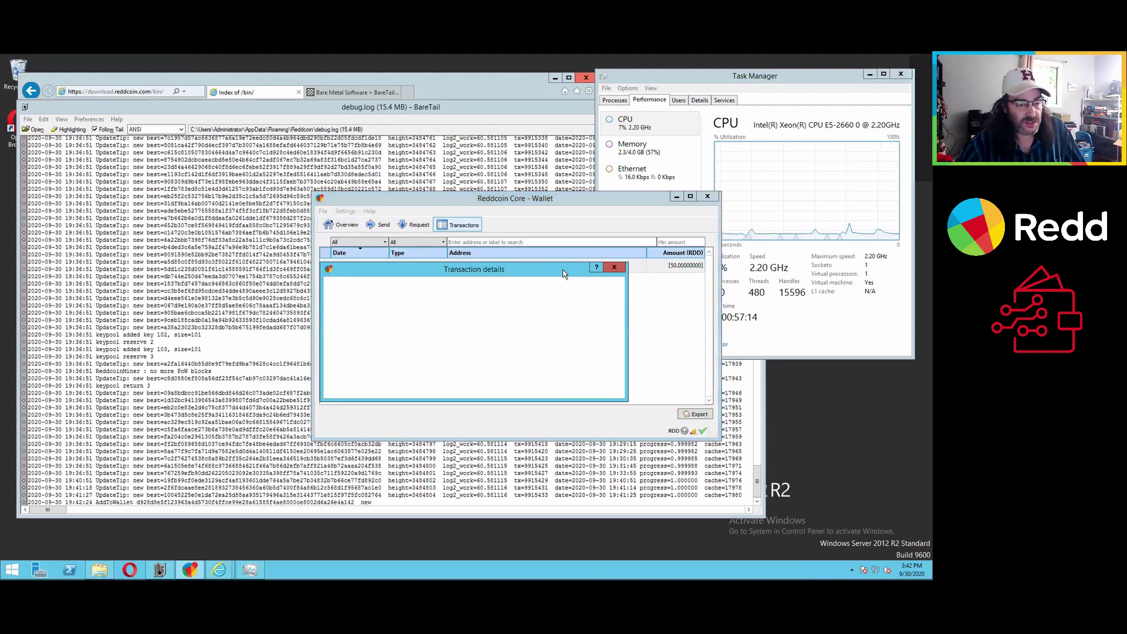
{"action": "double_click", "coordinate": [568, 267]}
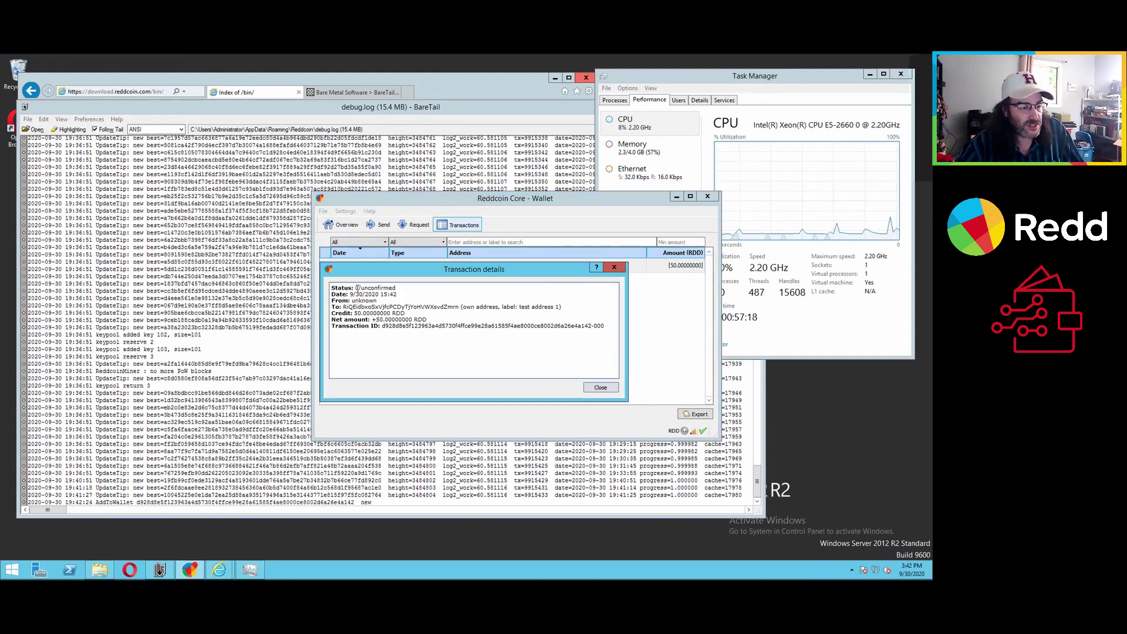
{"action": "left_click_drag", "start_coordinate": [356, 287], "coordinate": [399, 288]}
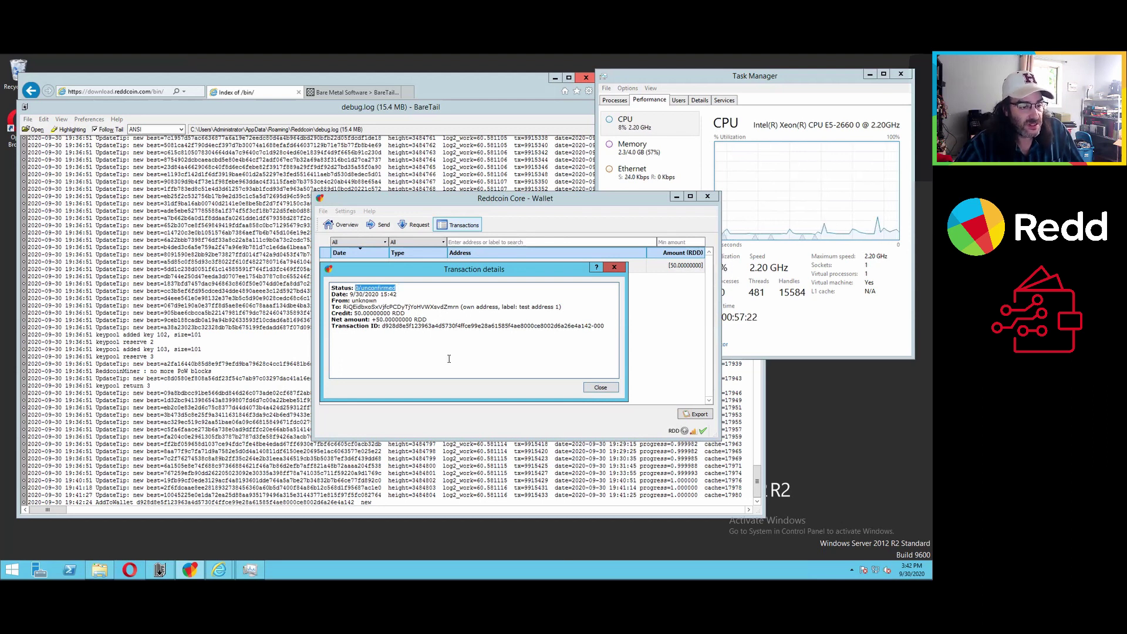
{"action": "double_click", "coordinate": [449, 326]}
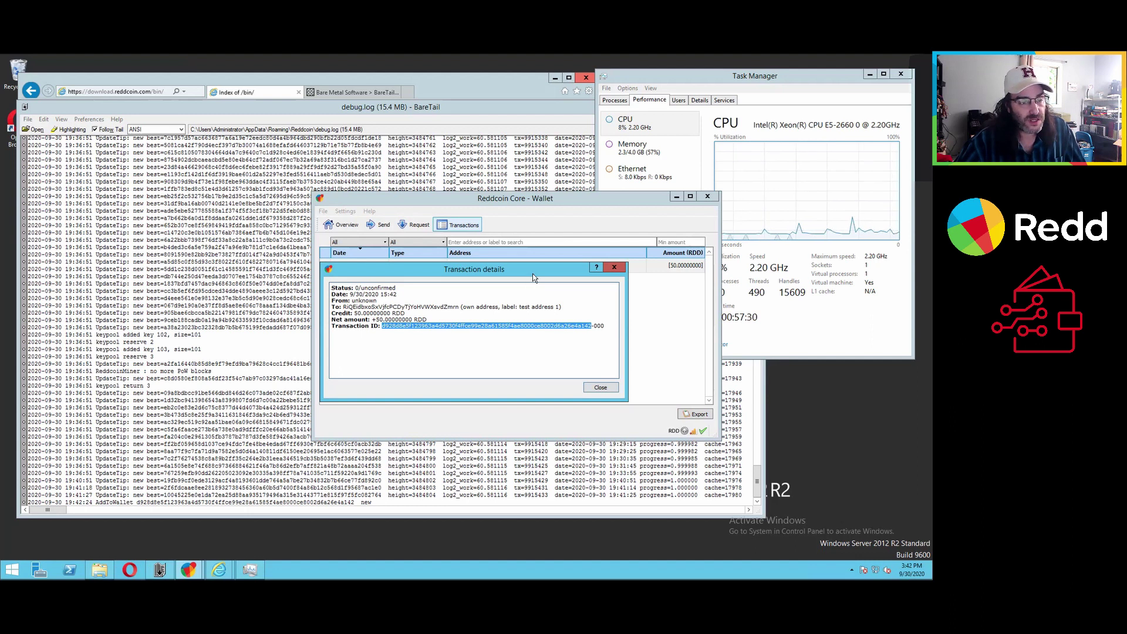
{"action": "left_click_drag", "start_coordinate": [534, 274], "coordinate": [544, 297]}
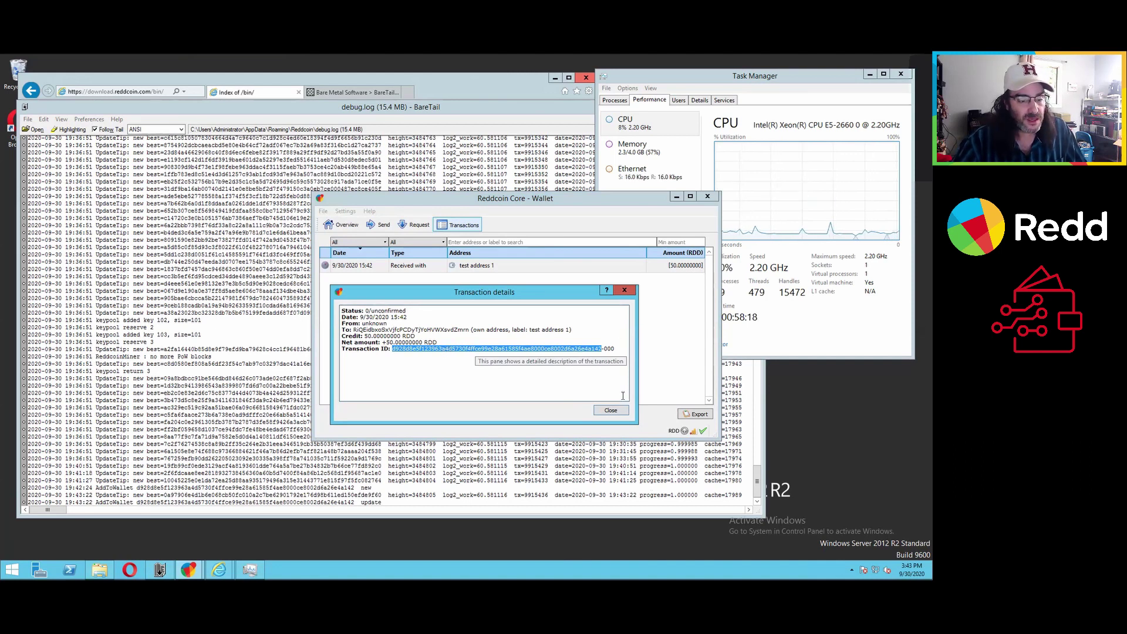
Close Transaction details, check the receipt's confirmations, and return to the Overview showing 50 RDD available
{"action": "left_click", "coordinate": [608, 411]}
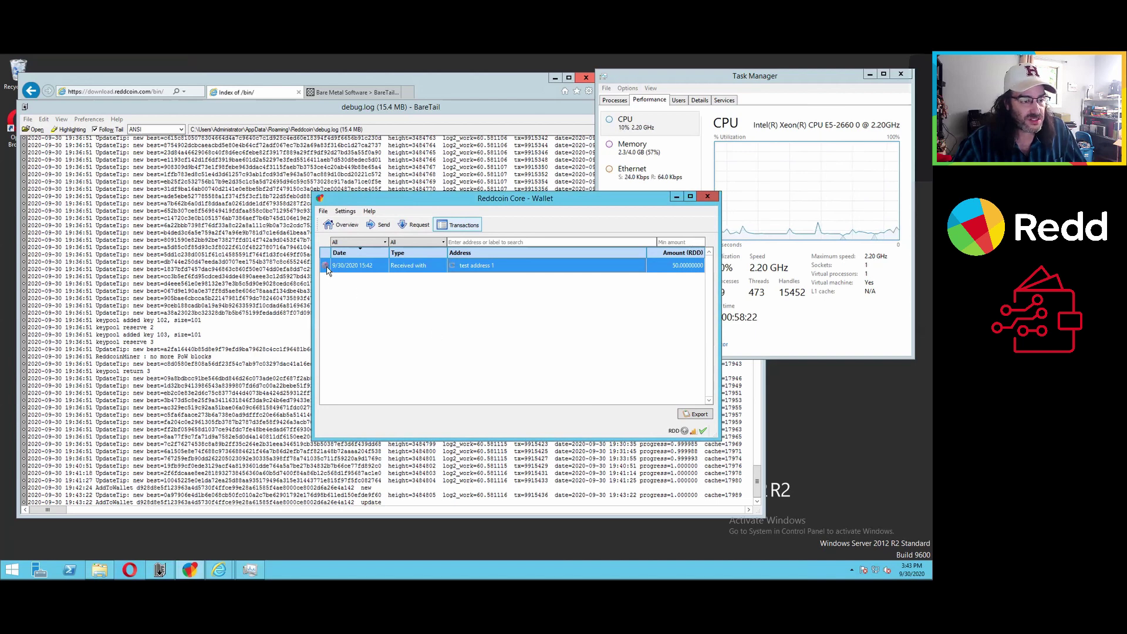
{"action": "mouse_move", "coordinate": [327, 269]}
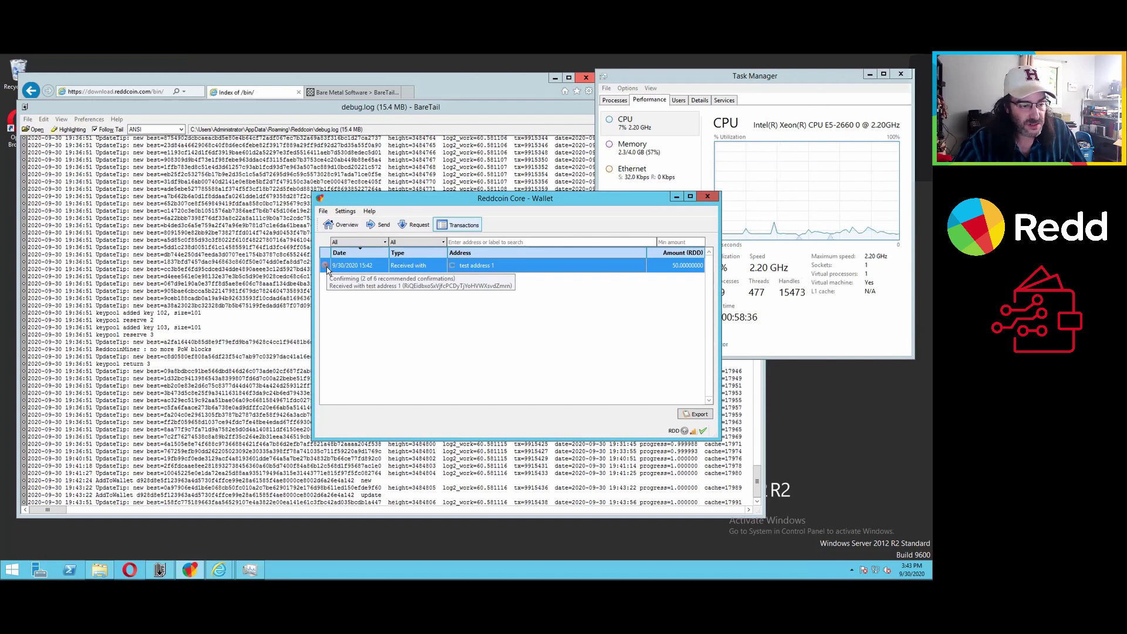
{"action": "left_click", "coordinate": [343, 226]}
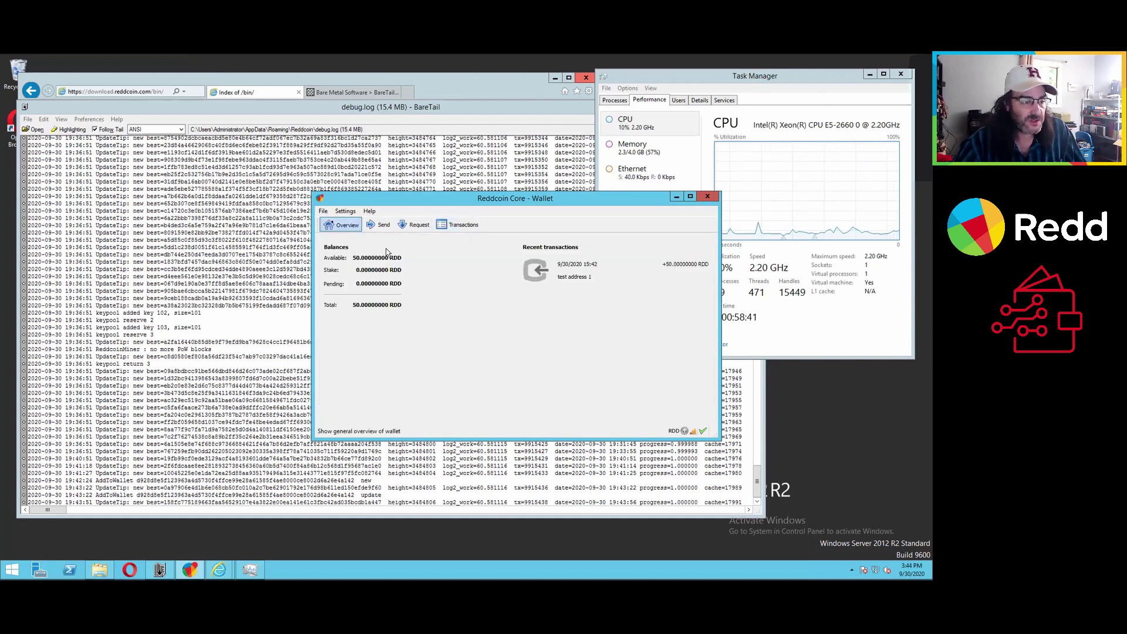
{"action": "left_click", "coordinate": [443, 226]}
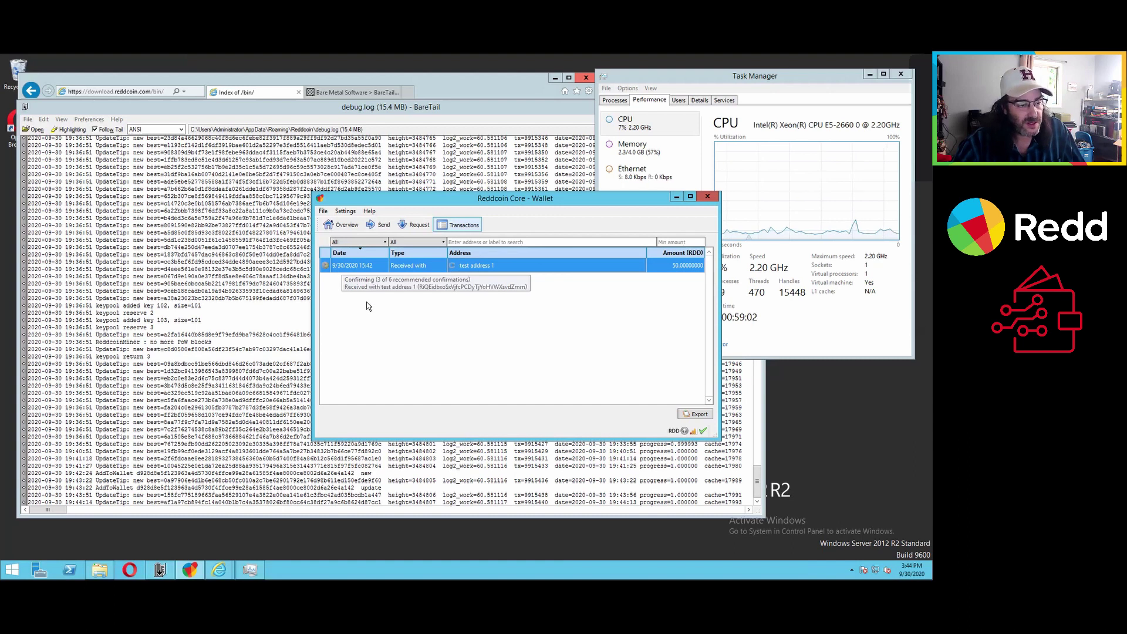
{"action": "left_click", "coordinate": [352, 269]}
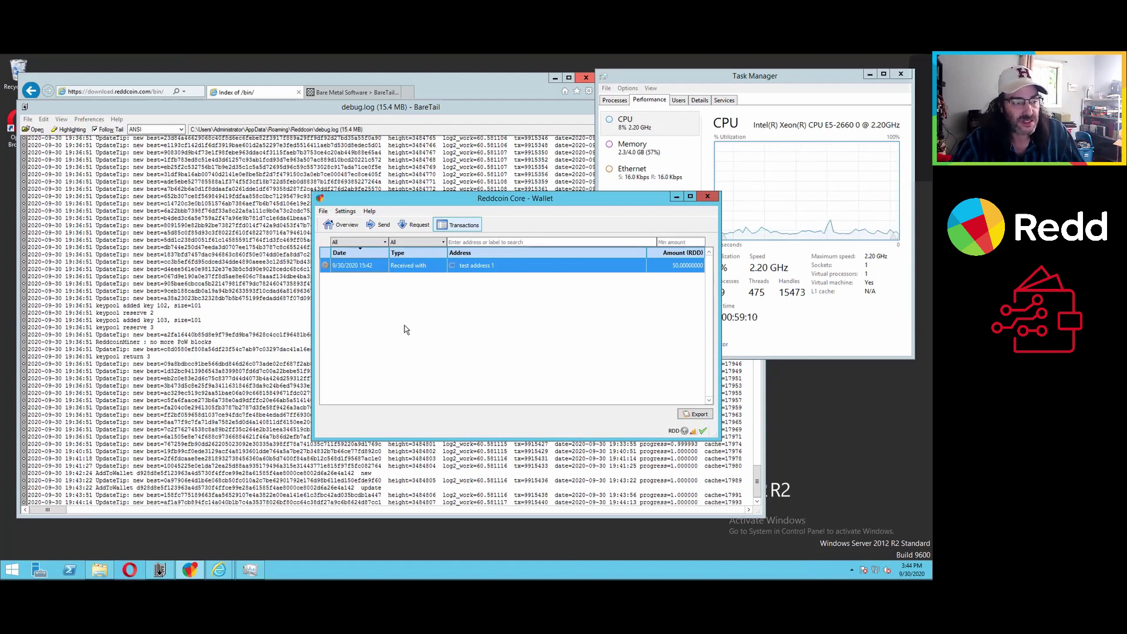
Return to the Overview and check the 50 RDD receipt, now at 4 of 6 confirmations
{"action": "left_click", "coordinate": [339, 226]}
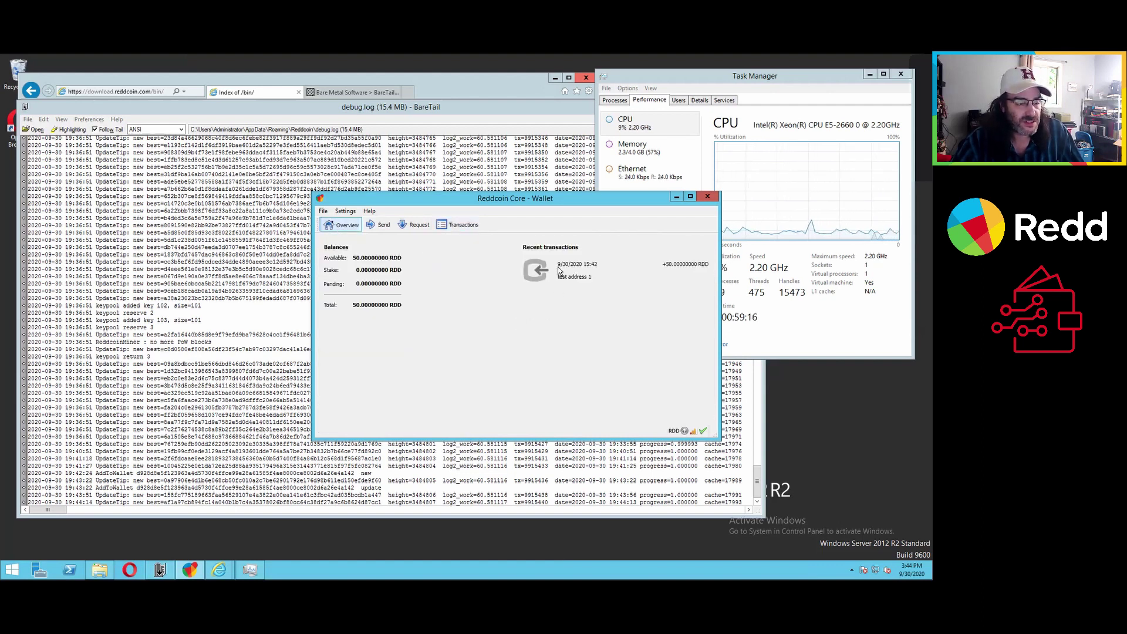
{"action": "mouse_move", "coordinate": [536, 273]}
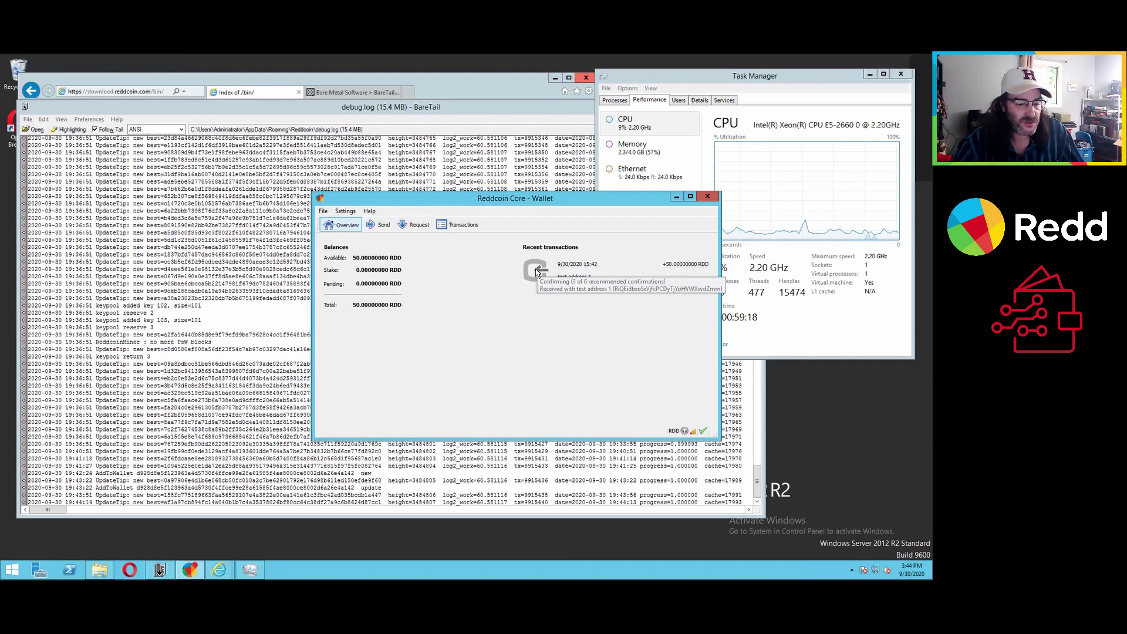
{"action": "mouse_move", "coordinate": [685, 432]}
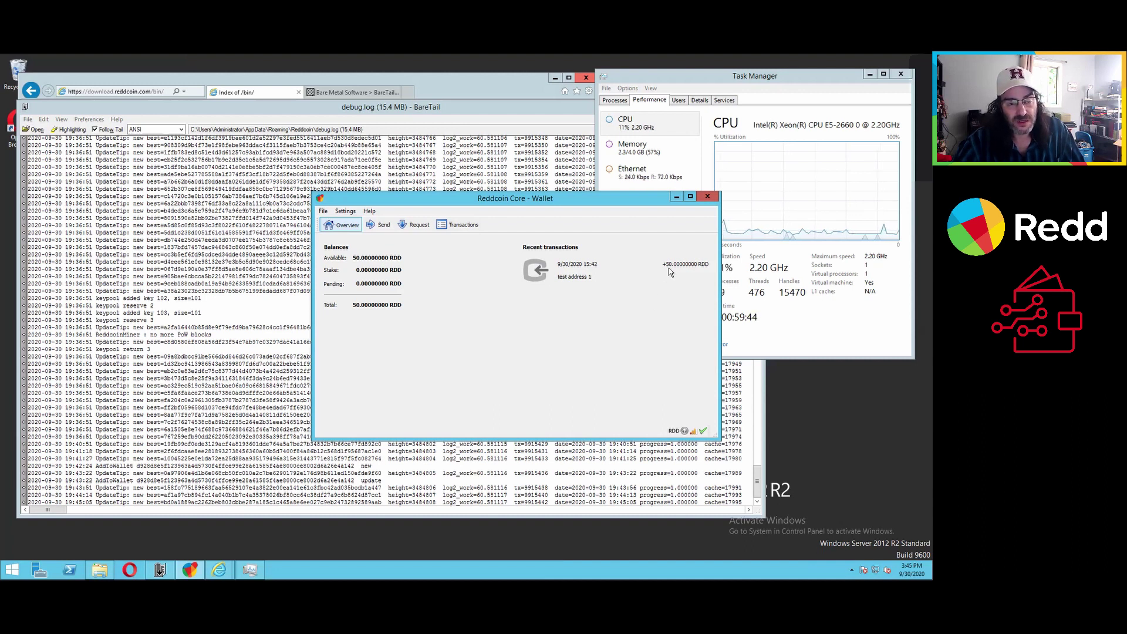
{"action": "mouse_move", "coordinate": [668, 269]}
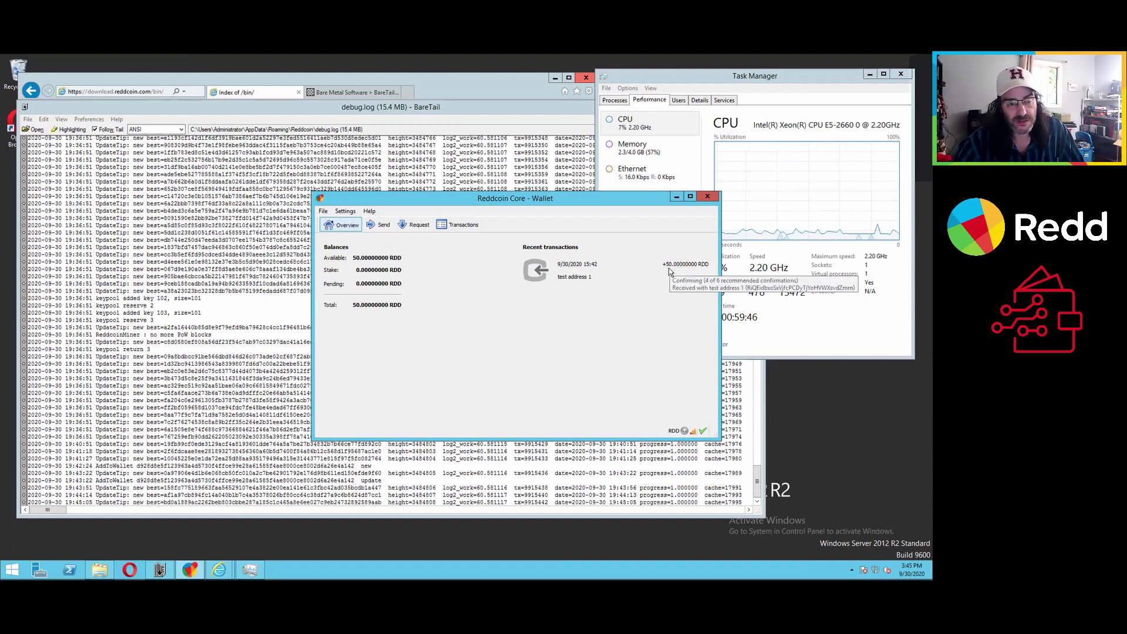